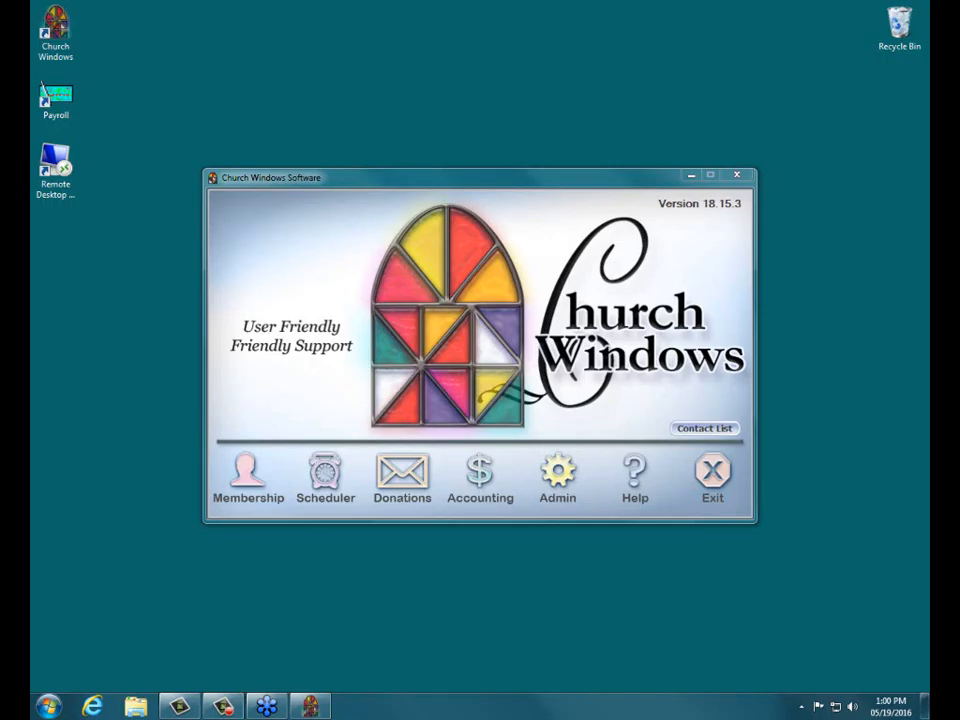
Step: Open the Visits screen of the Membership module
left_click(627, 178)
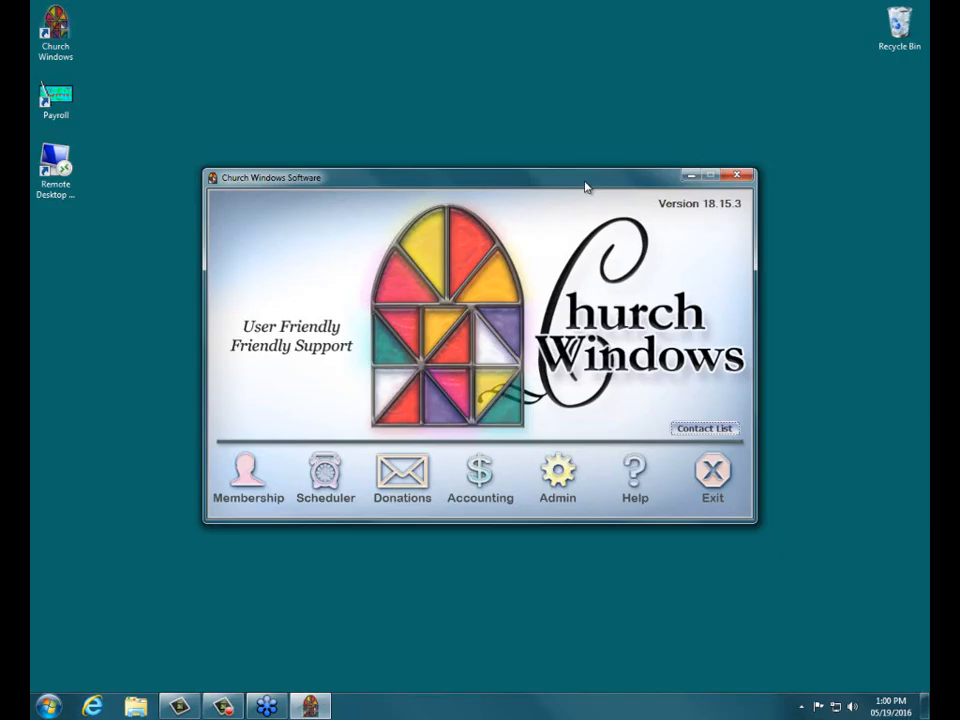
left_click(241, 483)
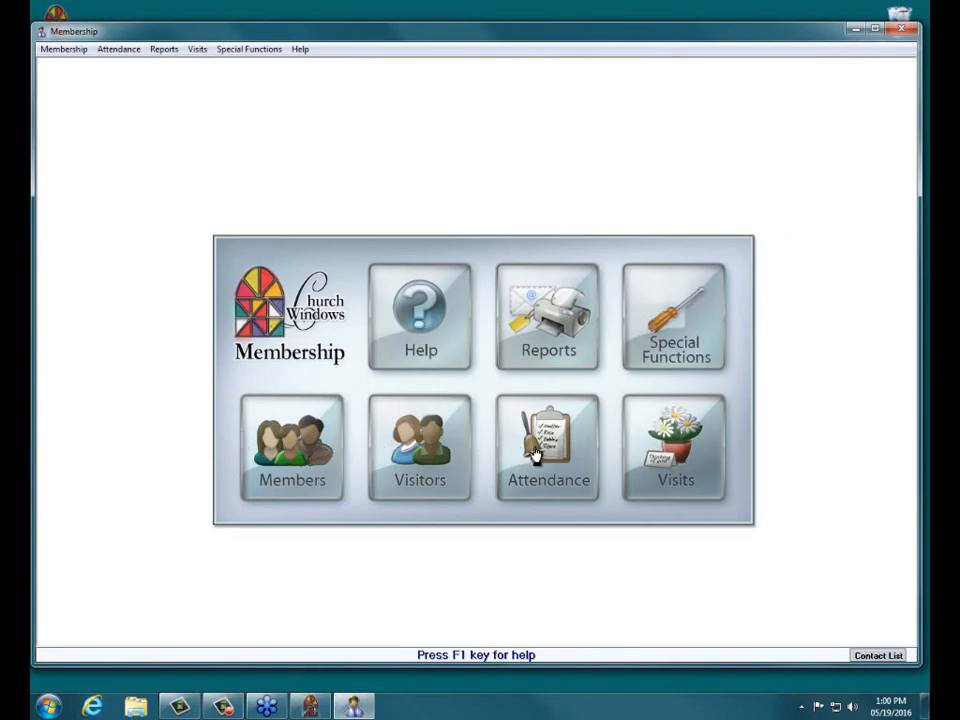
left_click(689, 446)
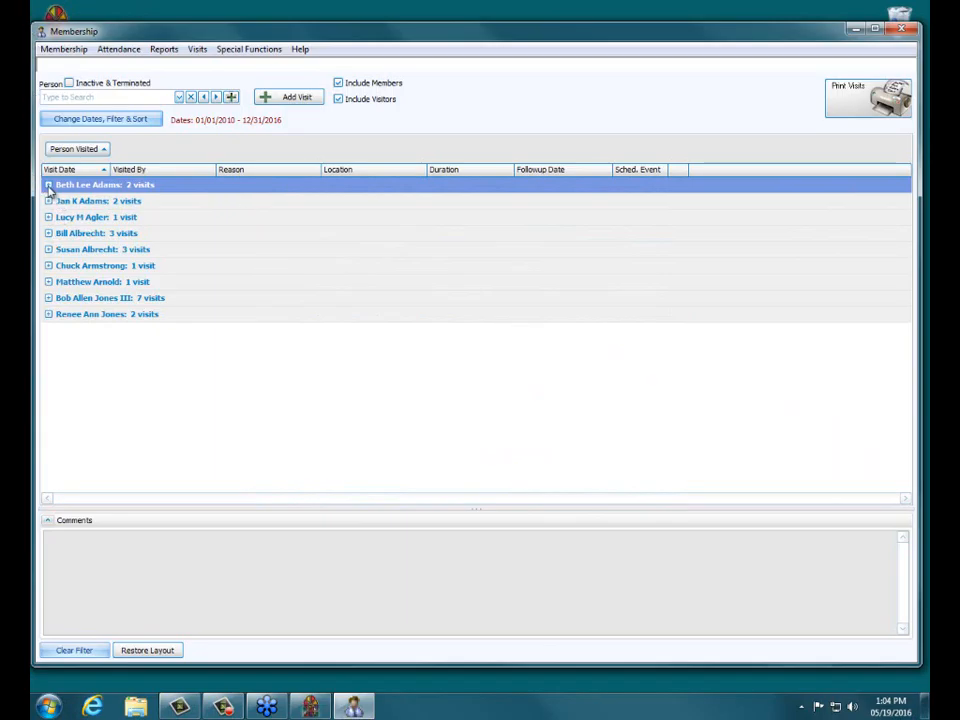
Step: Expand and collapse the first person's visit group to inspect the visit rows
left_click(48, 185)
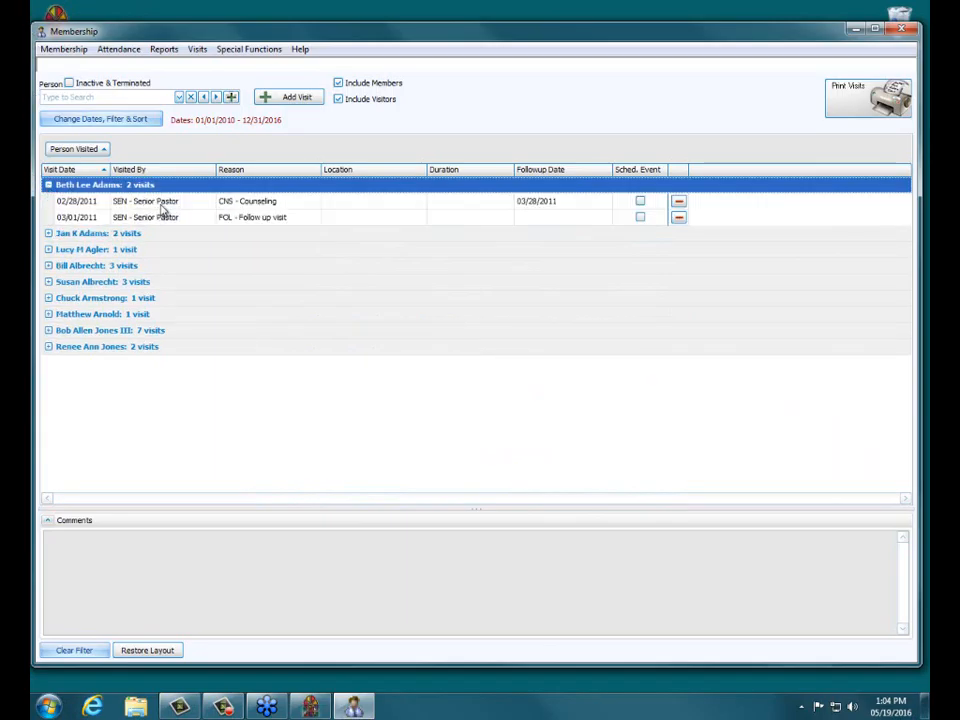
left_click(48, 185)
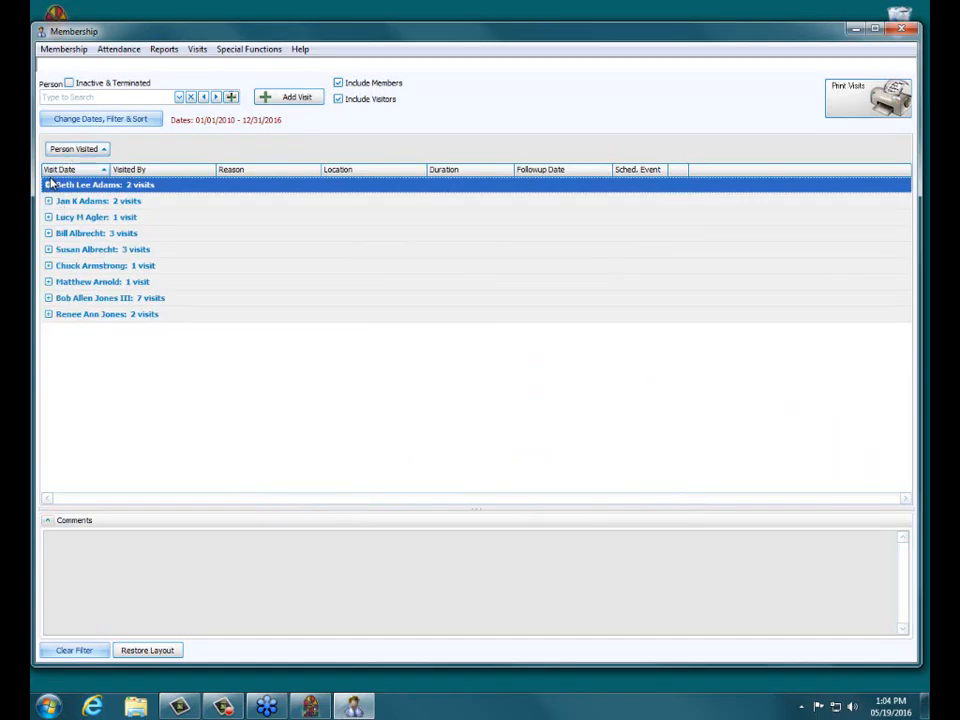
left_click(48, 186)
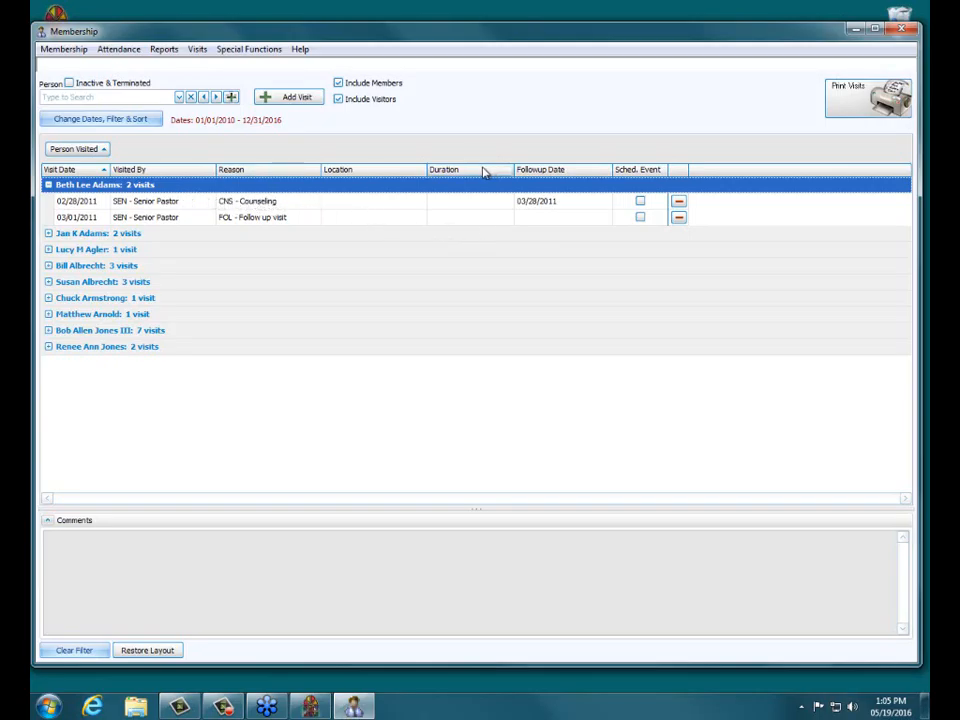
Step: Move the Reason column ahead of the Visited By column in the visits grid
left_click_drag(268, 175, 127, 176)
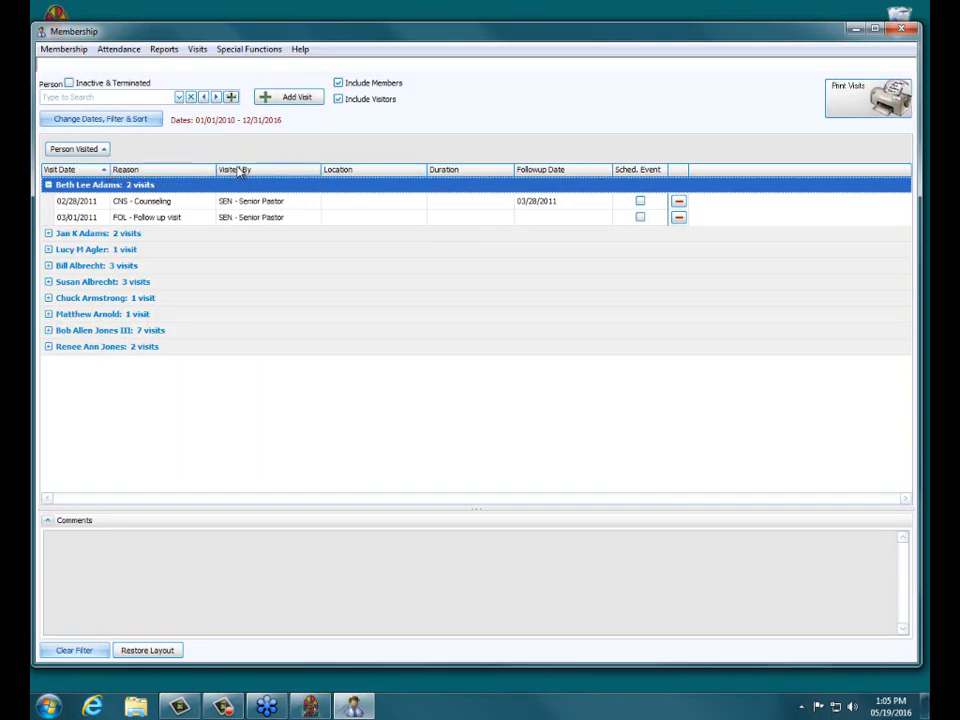
left_click_drag(250, 171, 155, 175)
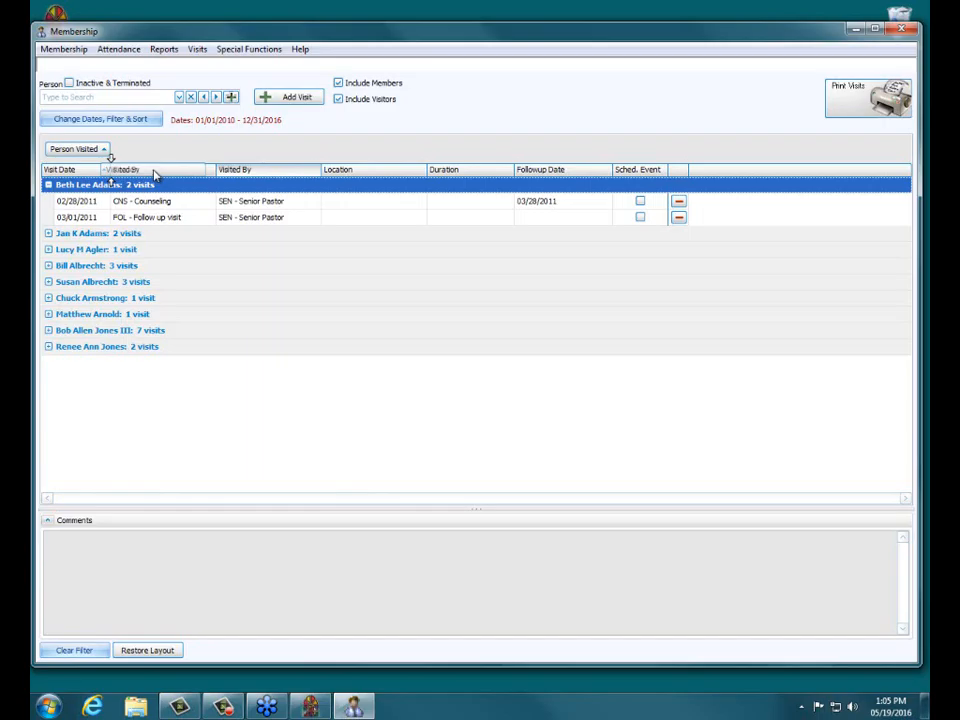
left_click_drag(155, 175, 133, 172)
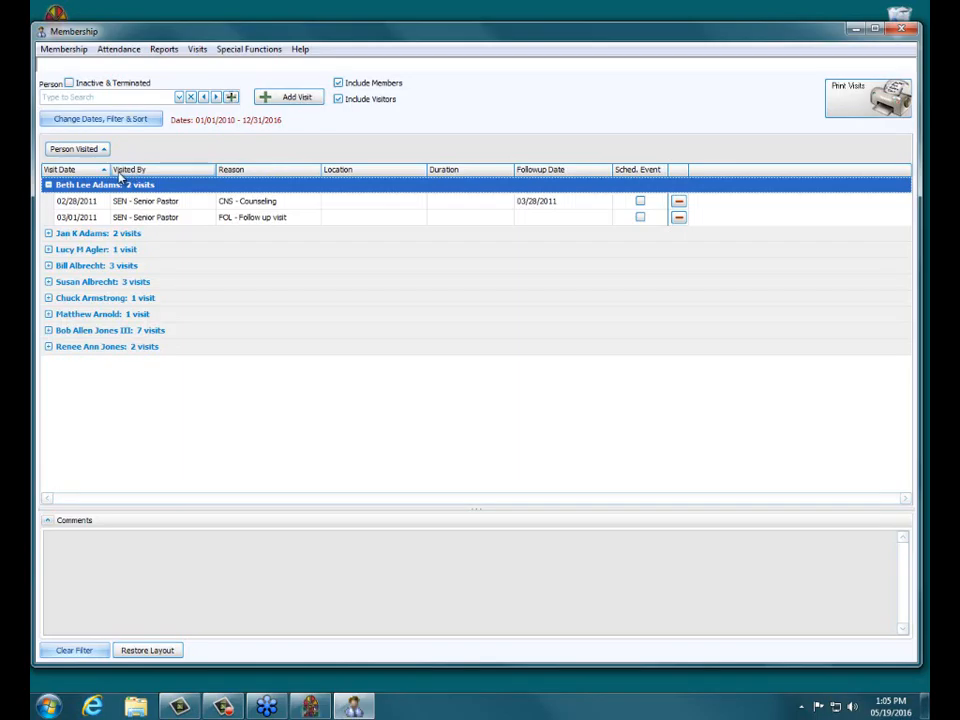
left_click_drag(306, 172, 147, 174)
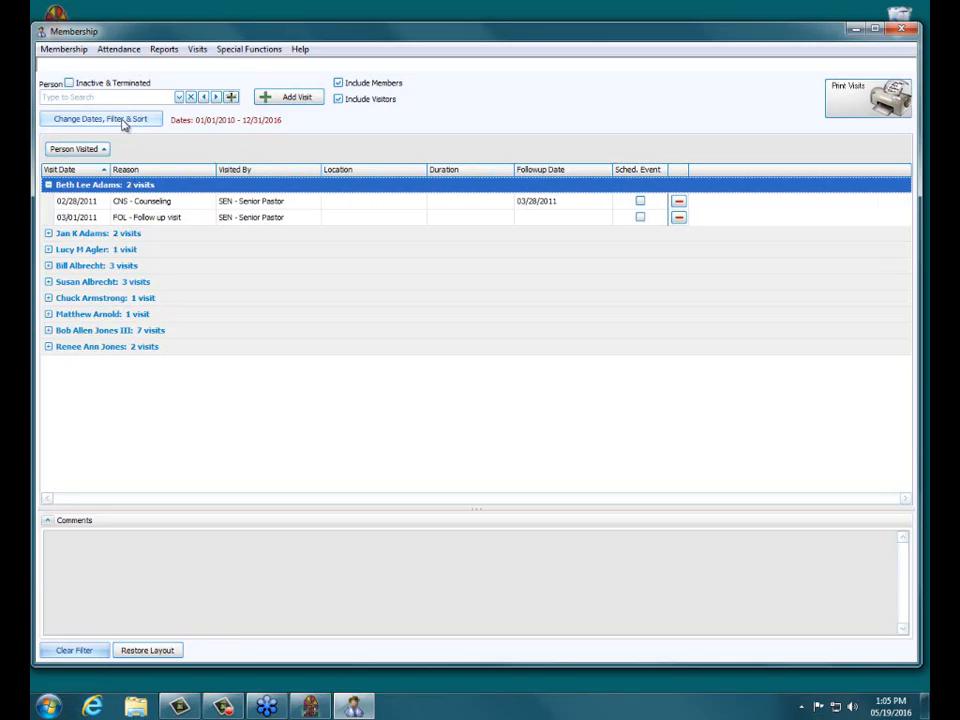
Step: Remove the Follow-up Date and Sched. Event columns from the visible visit columns and apply
left_click(122, 121)
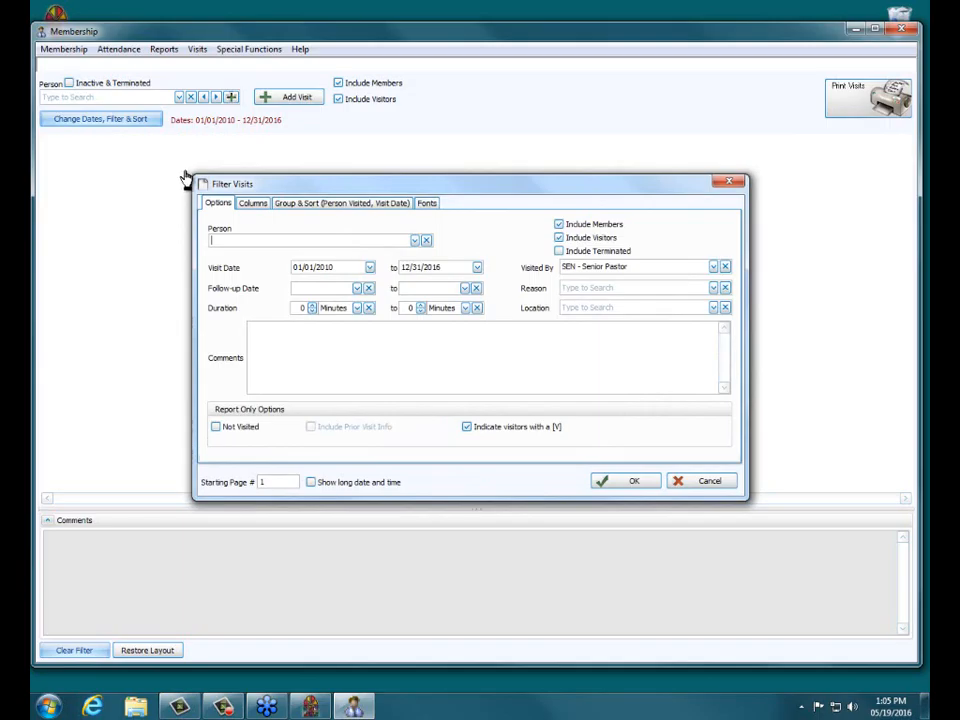
left_click(254, 205)
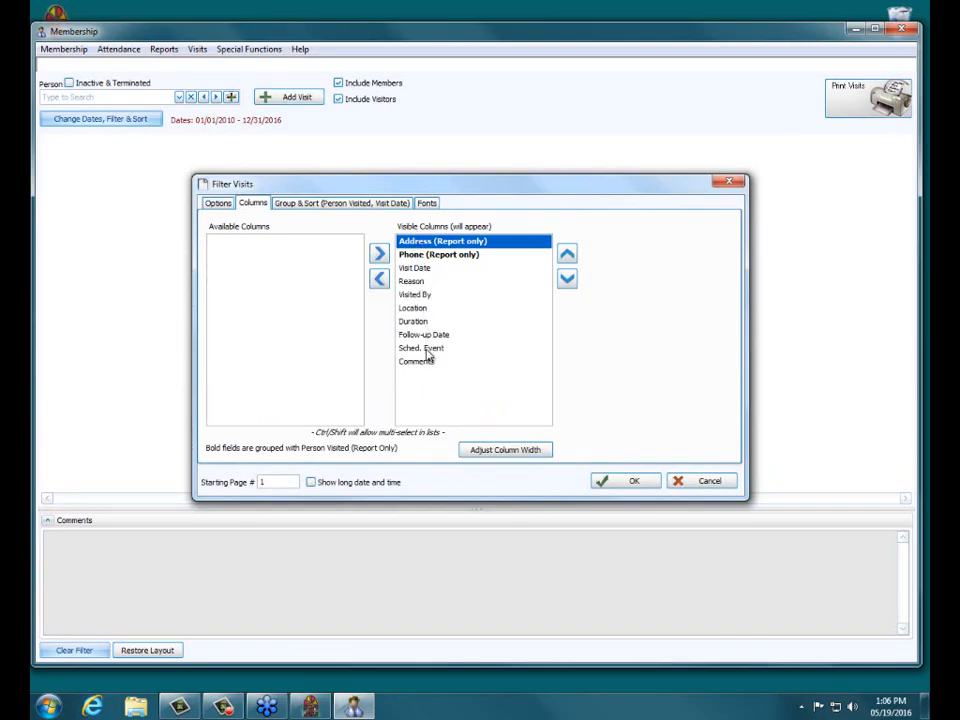
left_click(413, 268)
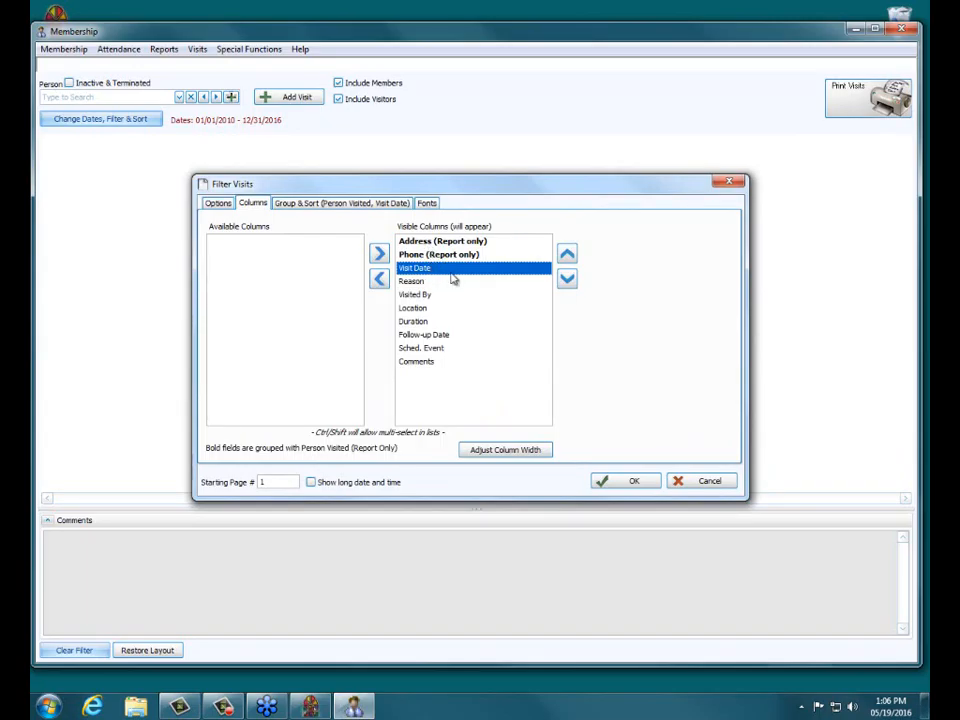
left_click(420, 336)
double_click(419, 338)
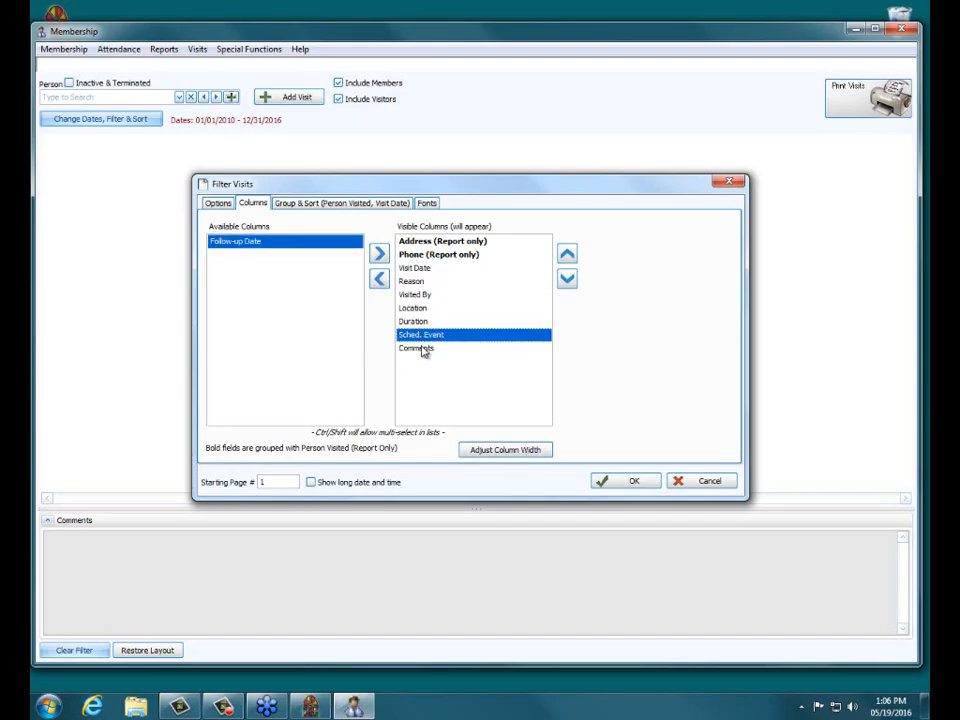
double_click(424, 338)
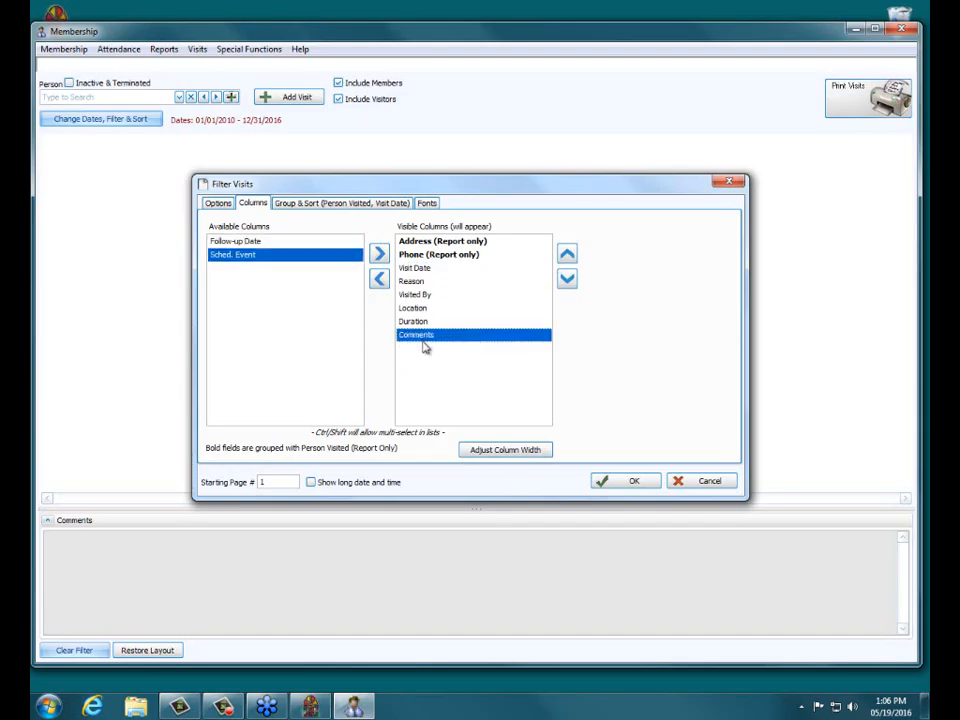
left_click(632, 484)
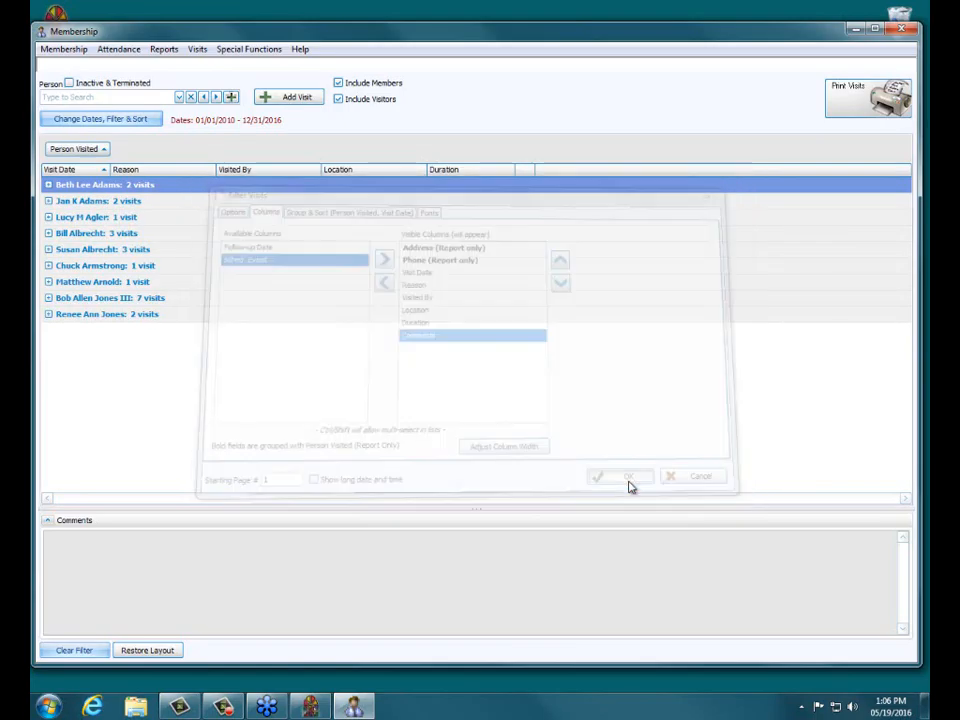
left_click(47, 186)
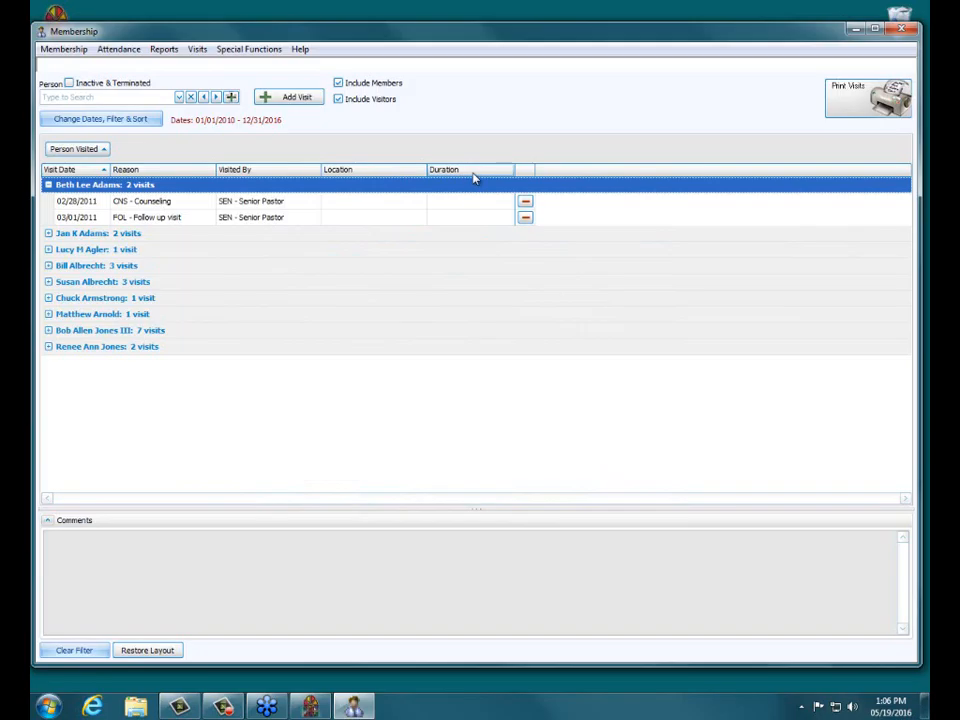
Step: Reopen the Filter Visits dialog and review its Columns and Group & Sort settings
left_click(88, 123)
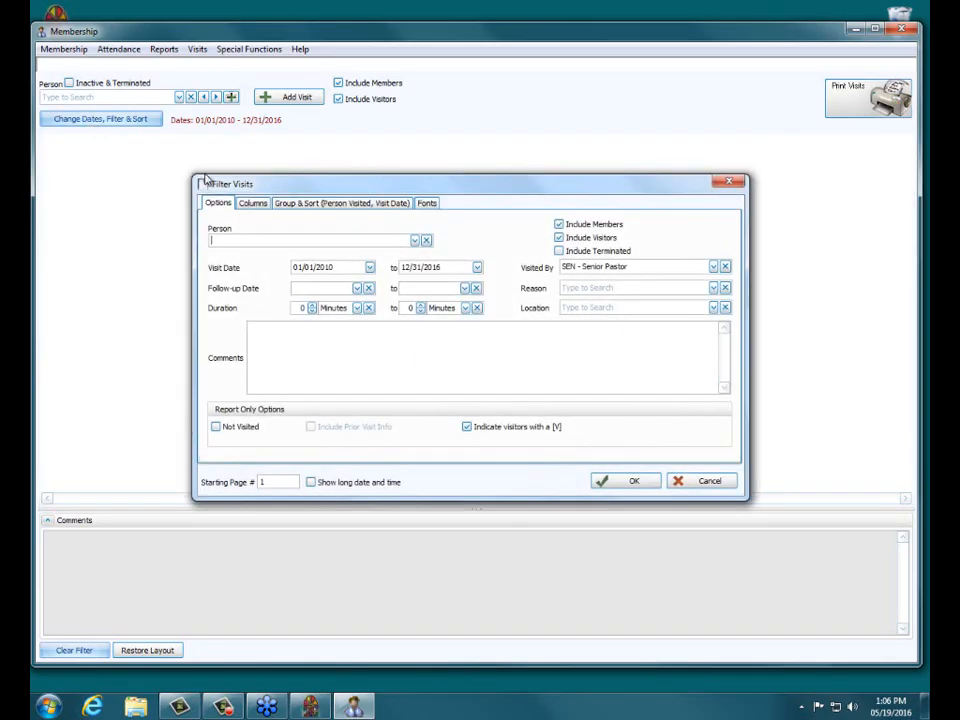
left_click(258, 203)
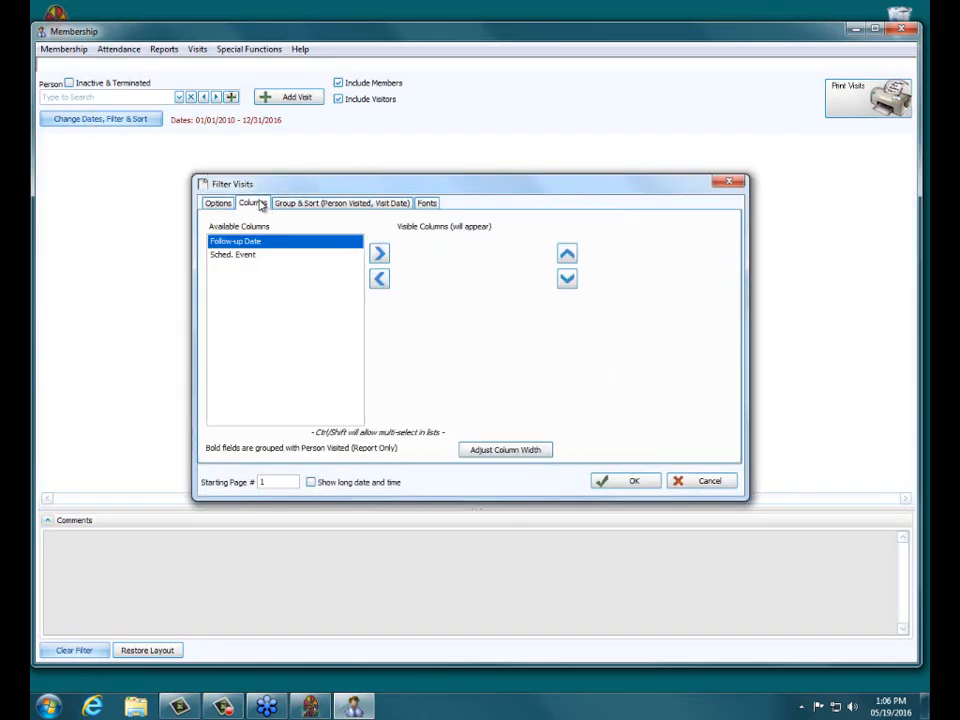
left_click(315, 204)
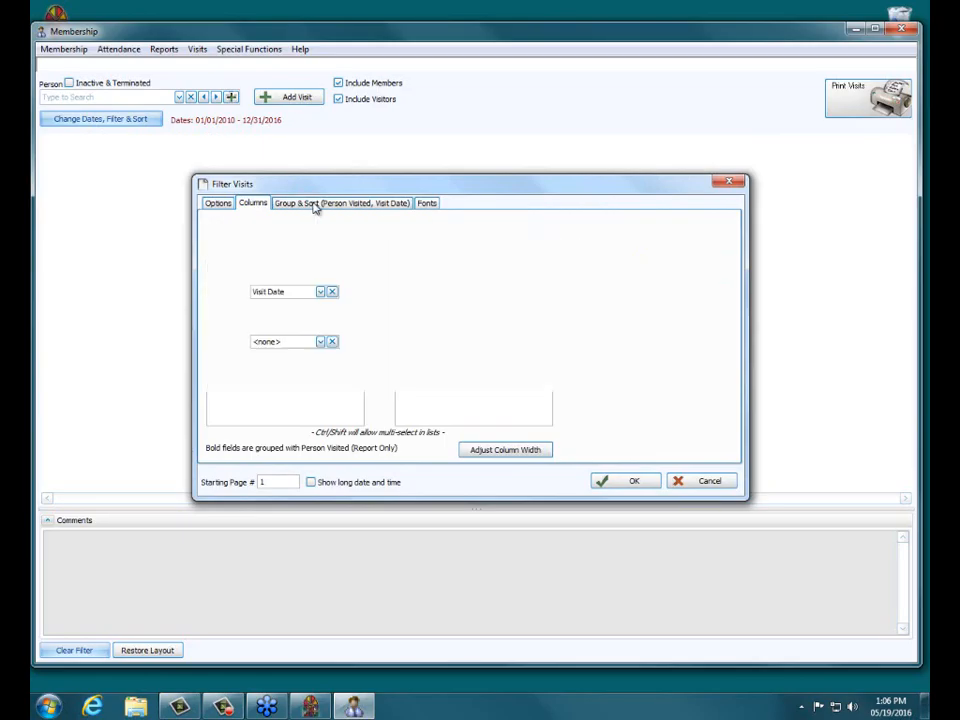
left_click(253, 203)
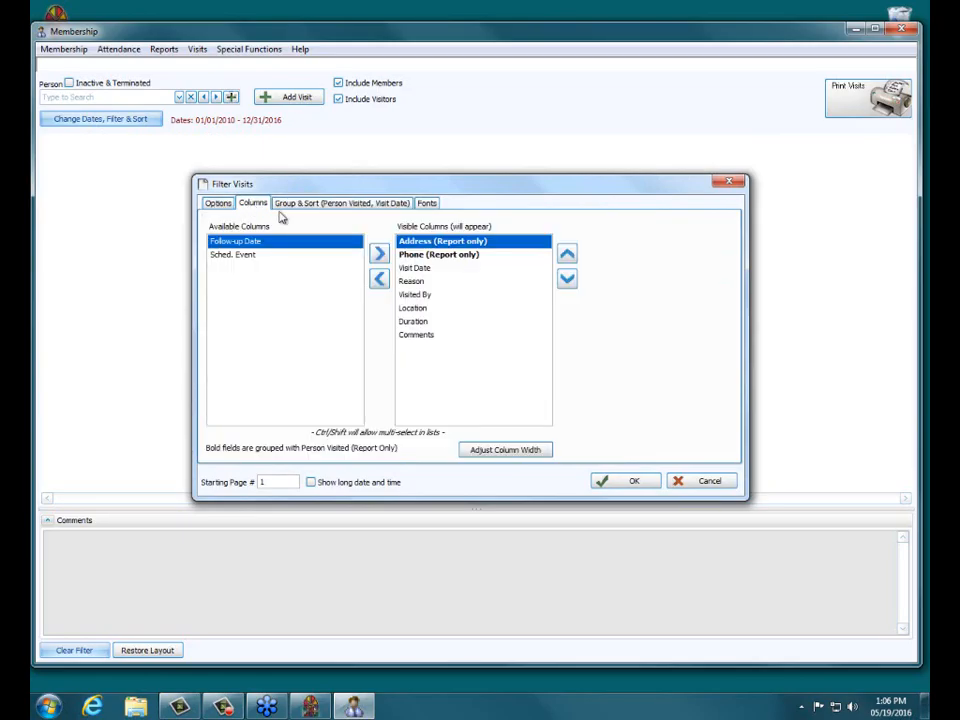
Step: Remove the Comments column from the visible visit columns and apply
left_click(422, 294)
left_click(420, 336)
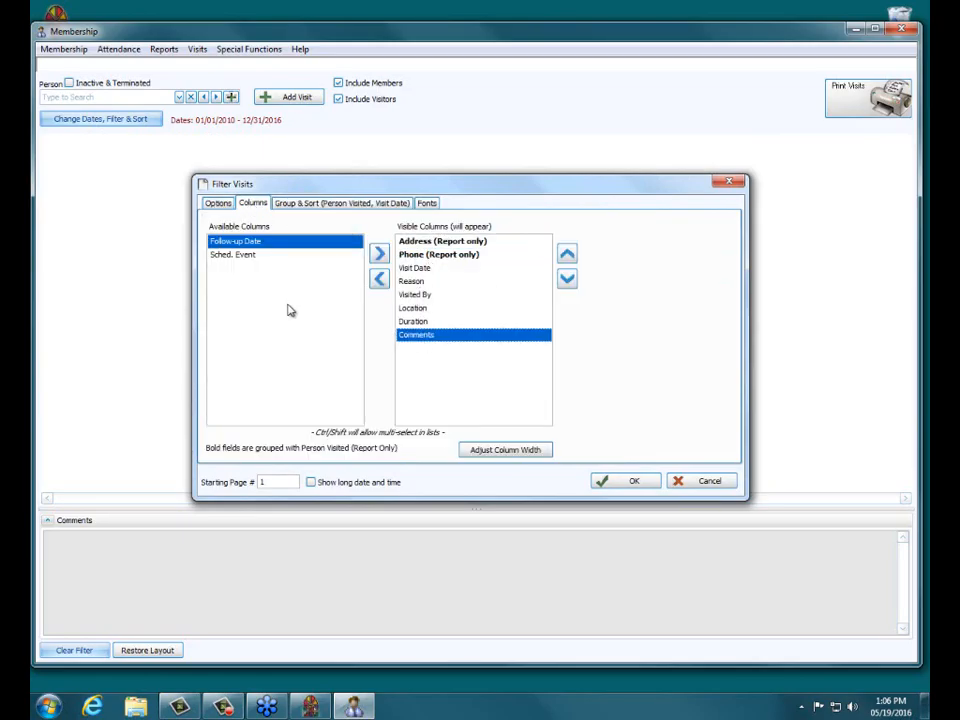
double_click(422, 338)
left_click(640, 483)
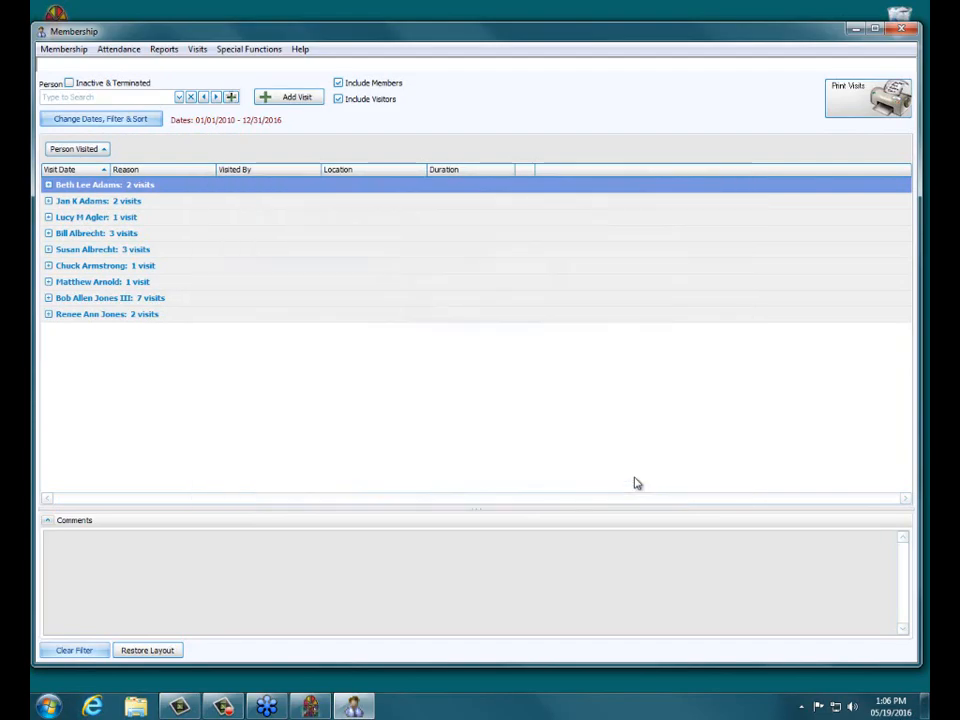
Step: Expand the first person's visits and view the comments of the 03/01/2011 visit
left_click(48, 185)
left_click(126, 208)
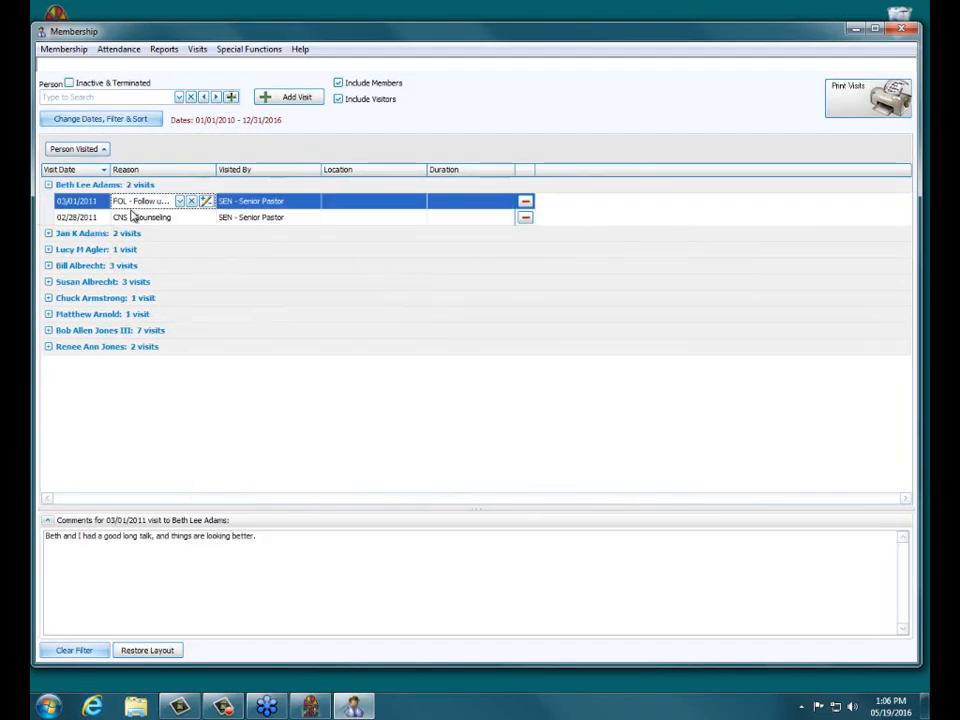
left_click(48, 186)
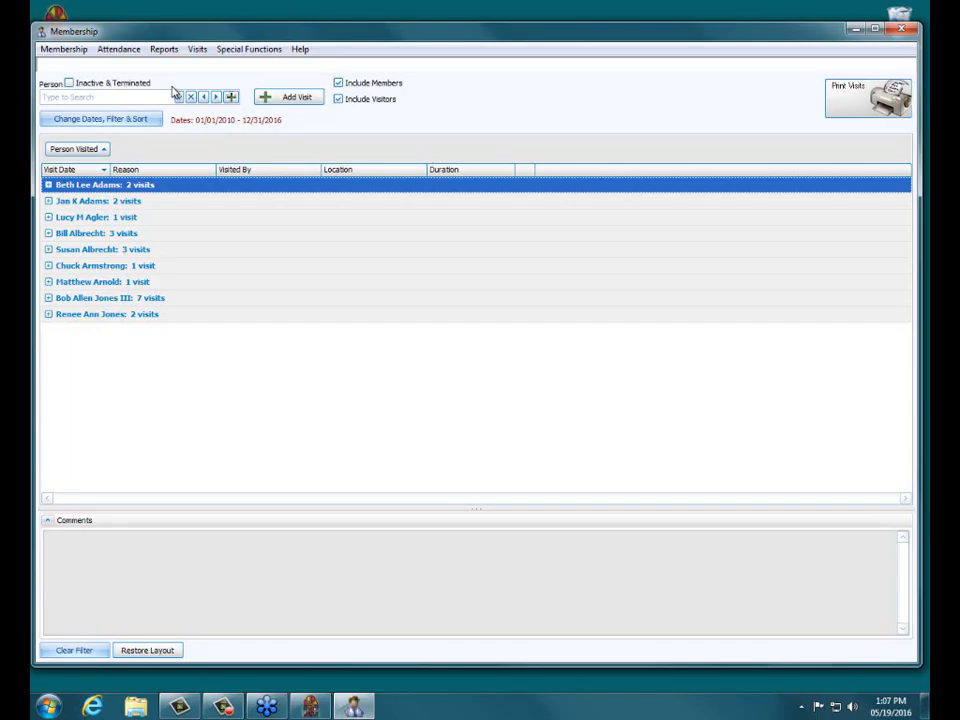
Step: Add a new visitor family with mailing label New Family, last name Family and first name New Guy, skipping the directory order
left_click(231, 99)
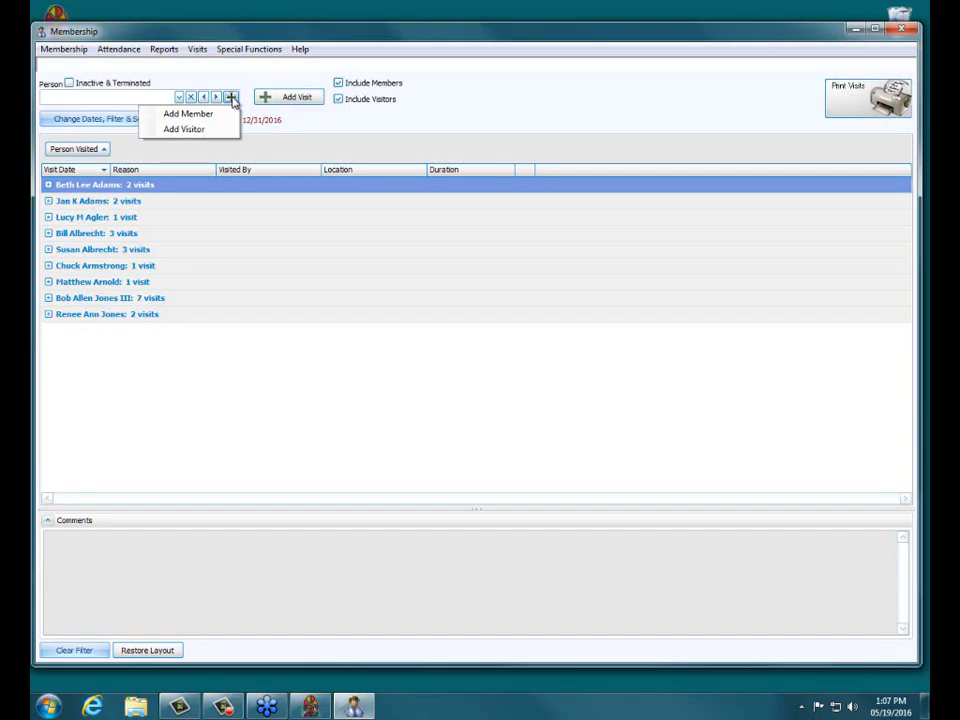
left_click(221, 129)
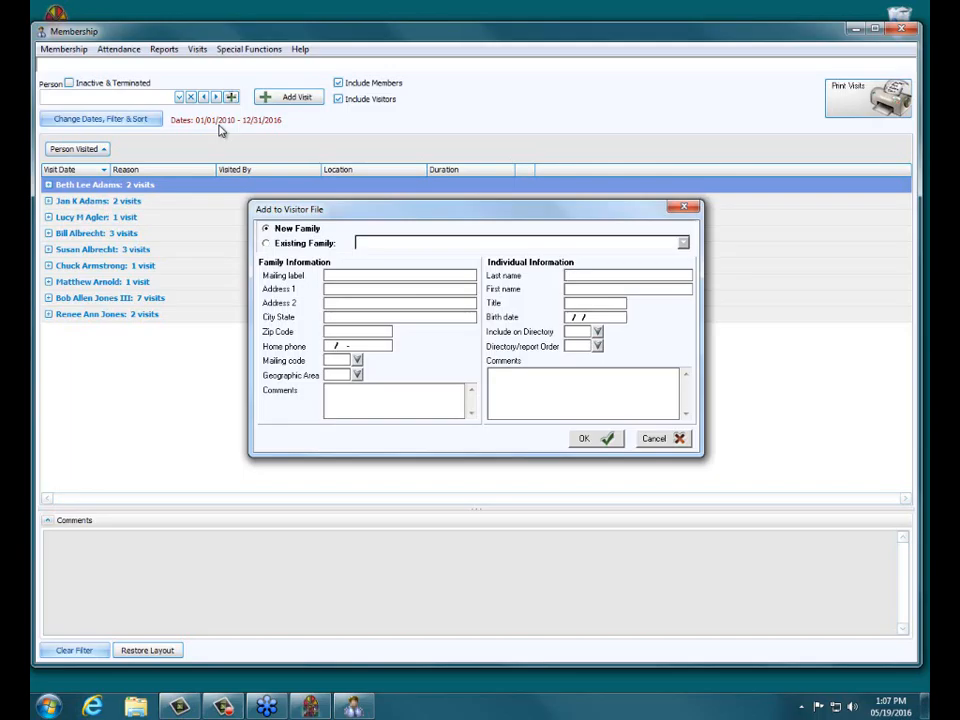
left_click(386, 276)
type("New Family")
left_click(572, 276)
type("Family")
key("Tab")
type("New Guy")
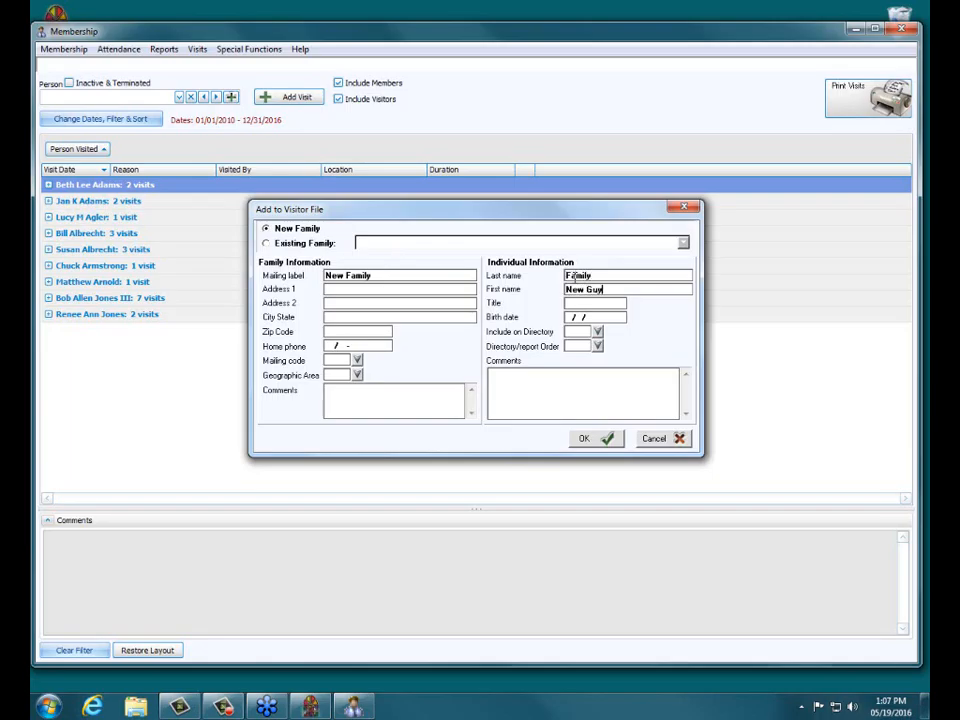
left_click(603, 440)
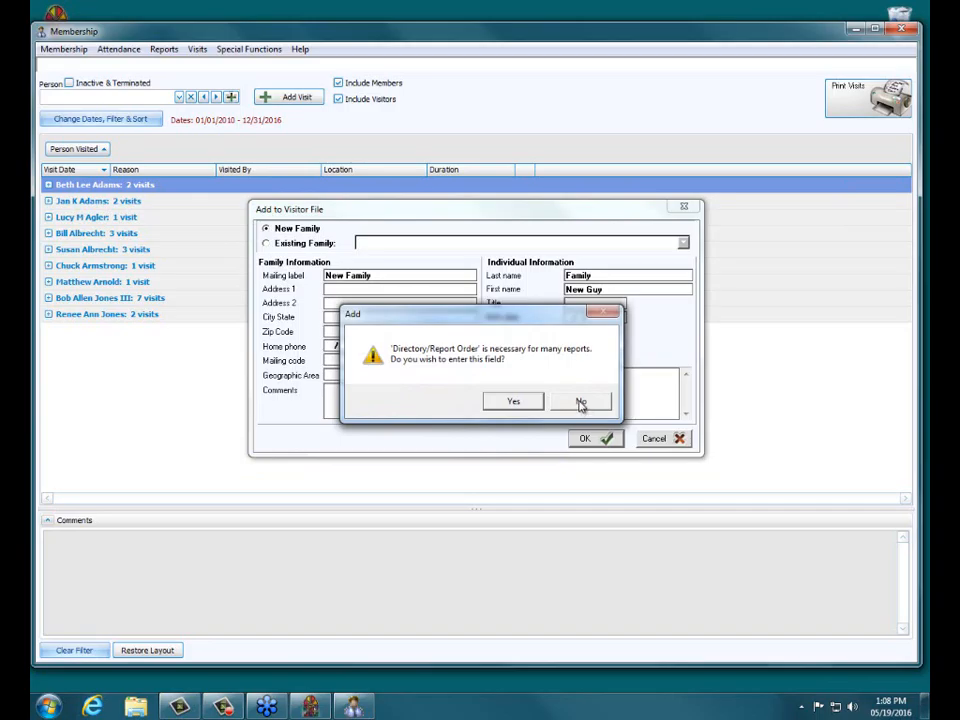
left_click(579, 402)
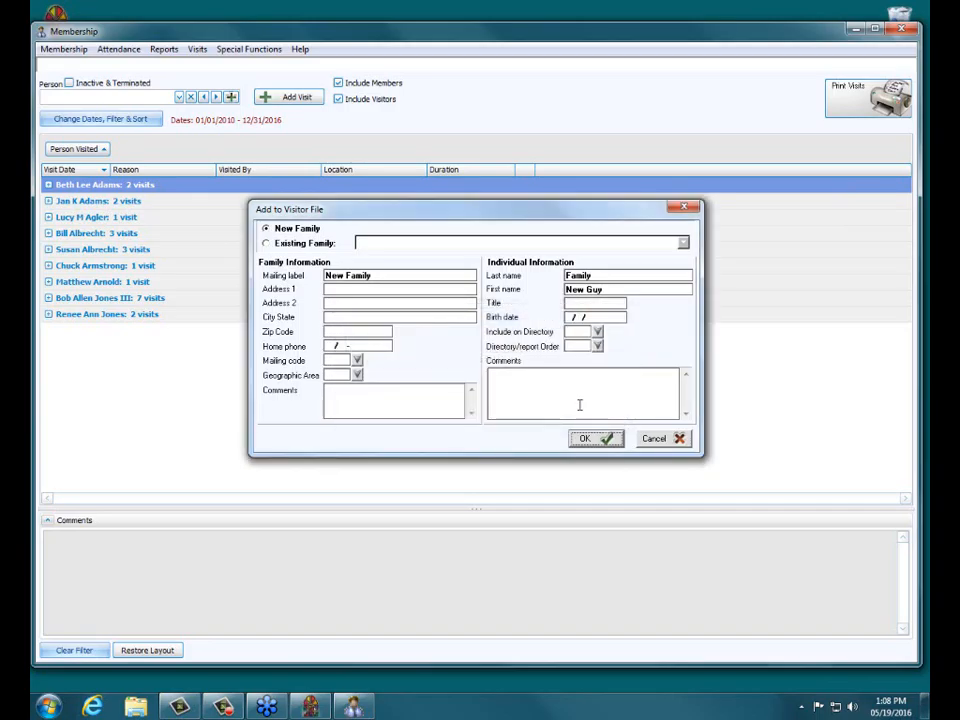
left_click(585, 438)
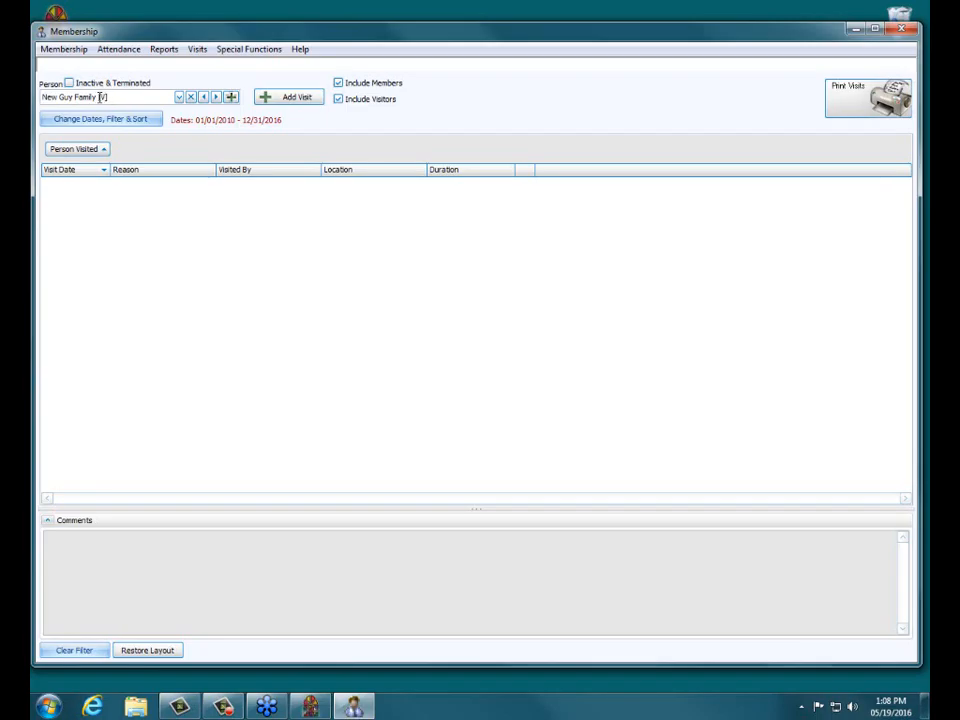
Step: Start a new visit and step through other people with the person navigation arrows
left_click(297, 101)
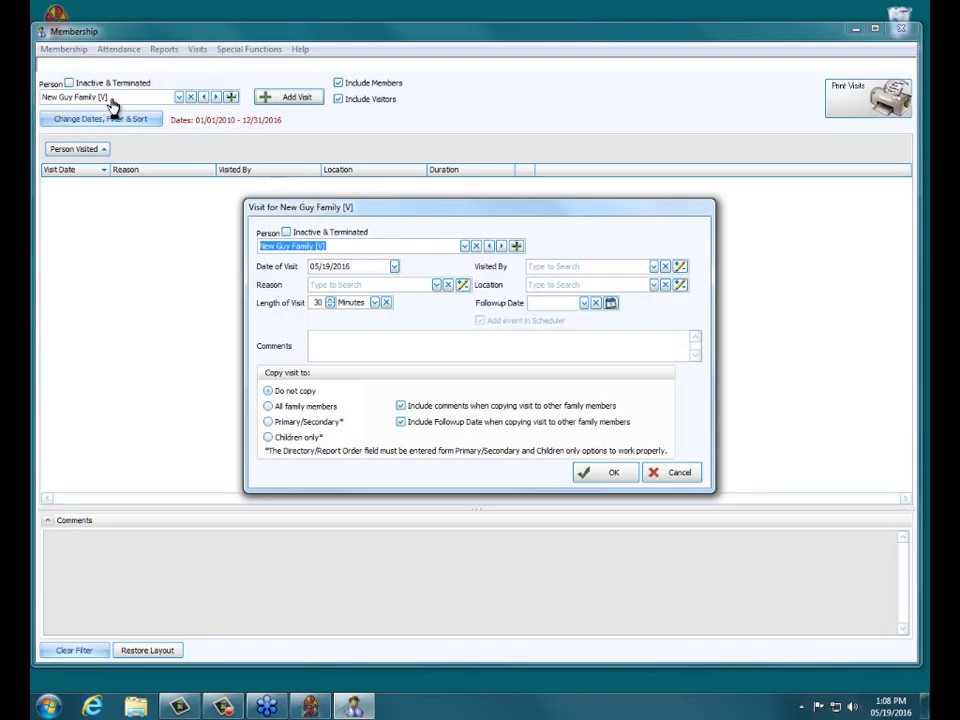
left_click(489, 248)
left_click(501, 248)
left_click(501, 248)
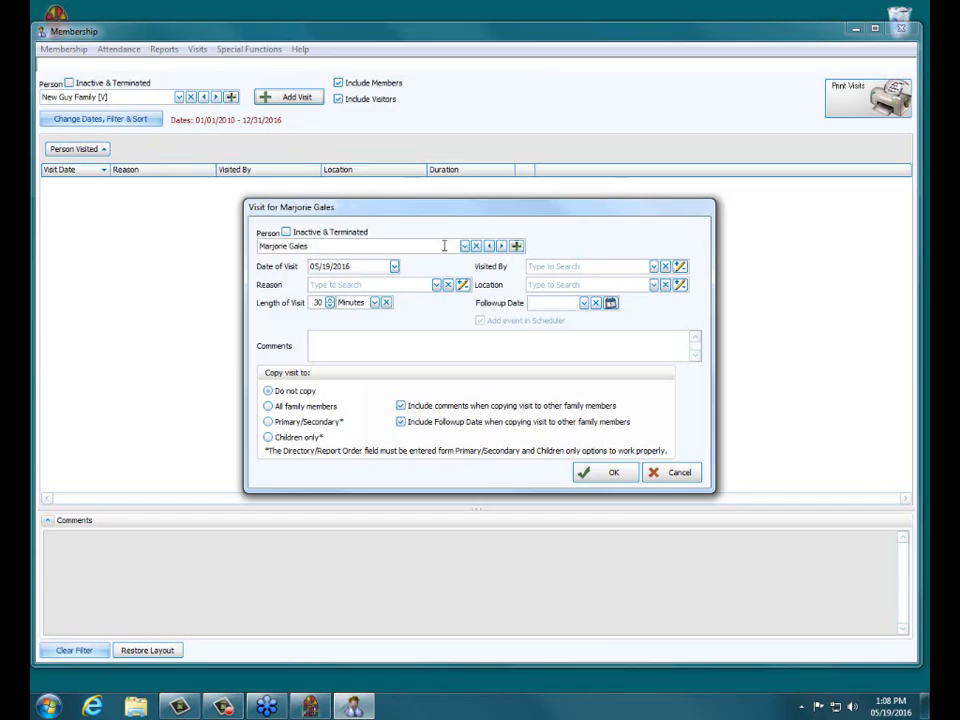
Step: Browse the person list and navigation arrows, then choose New Guy Family as the person visited
left_click(464, 246)
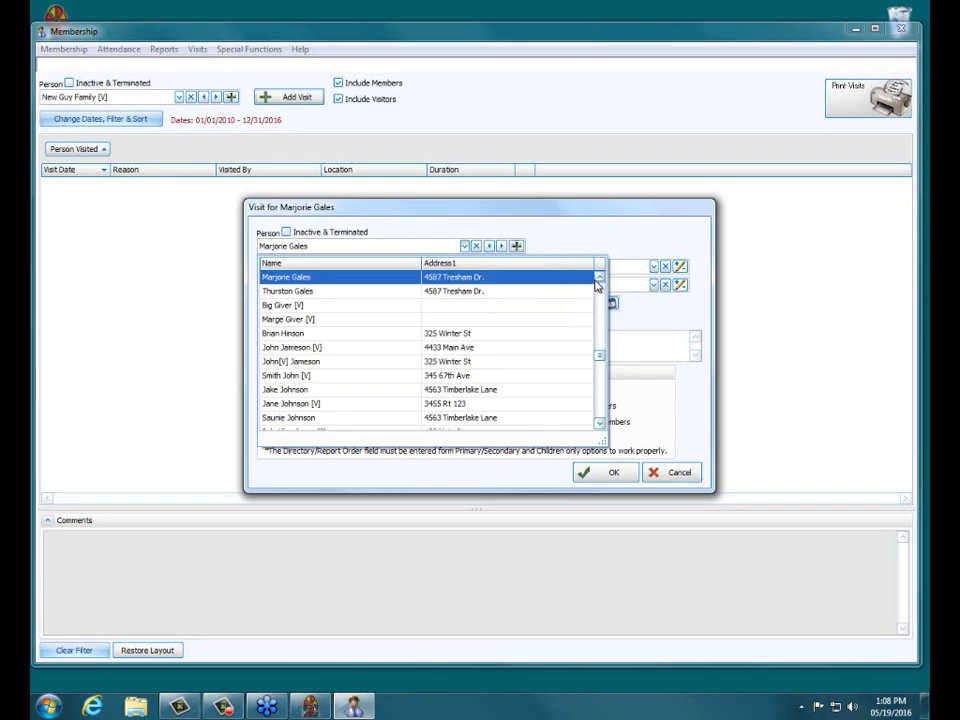
left_click(598, 279)
left_click(598, 279)
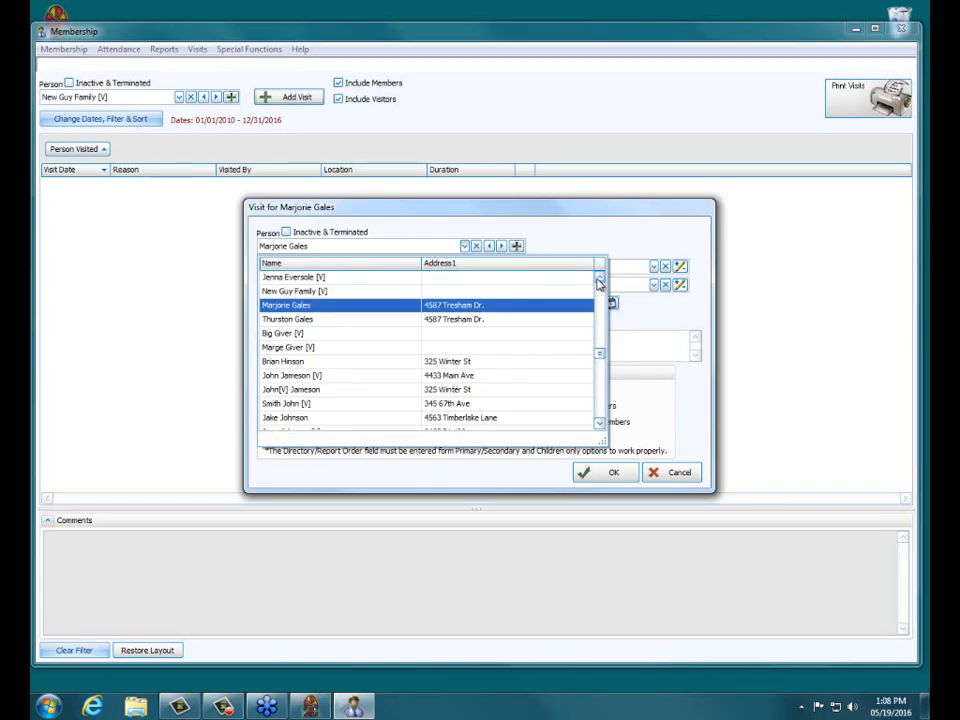
left_click(500, 247)
left_click(500, 247)
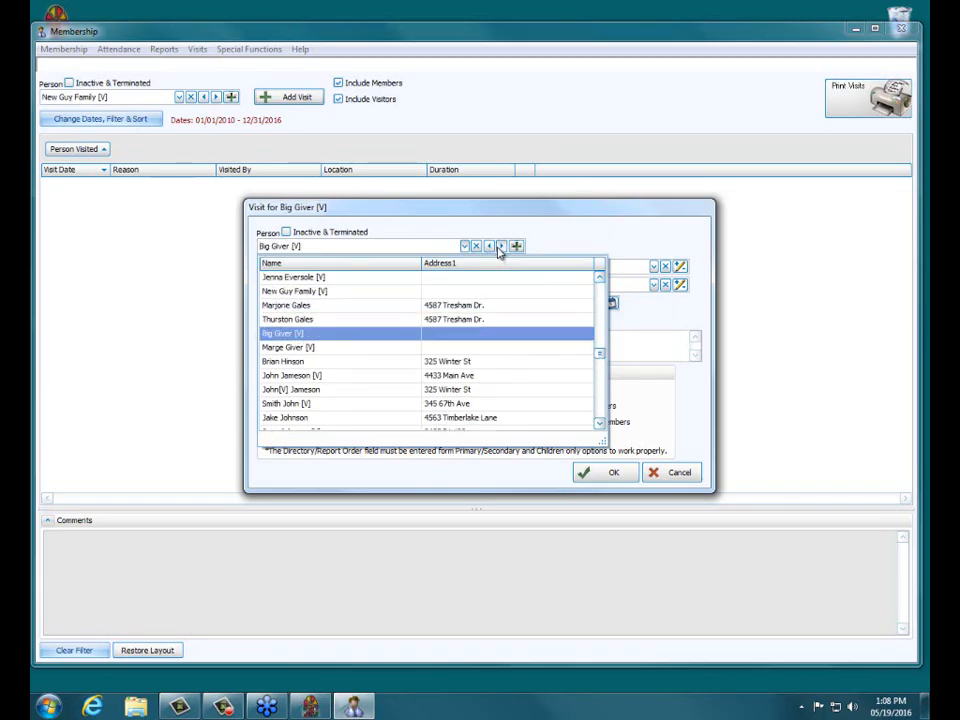
left_click(500, 247)
left_click(500, 247)
left_click(490, 247)
left_click(490, 247)
left_click(490, 247)
left_click(490, 247)
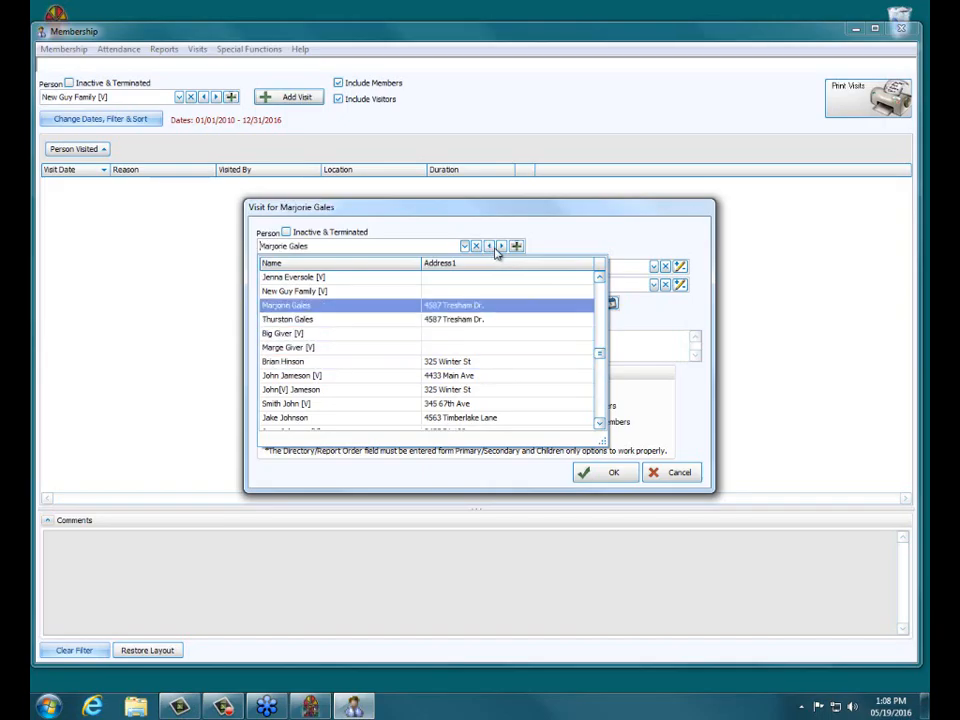
left_click(500, 247)
left_click(490, 247)
left_click(490, 247)
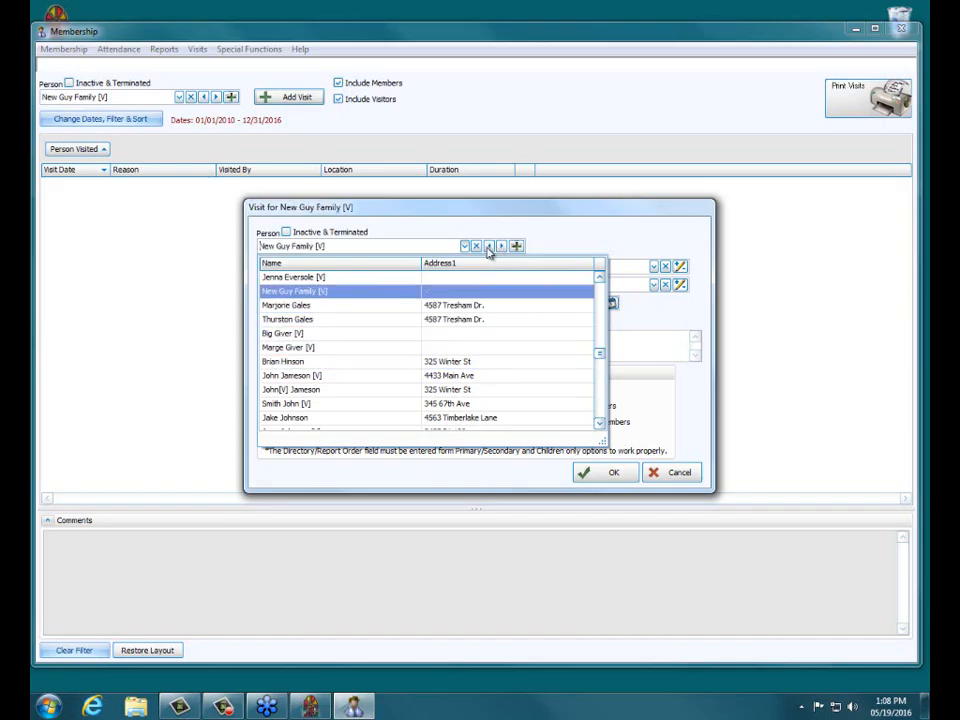
left_click(305, 293)
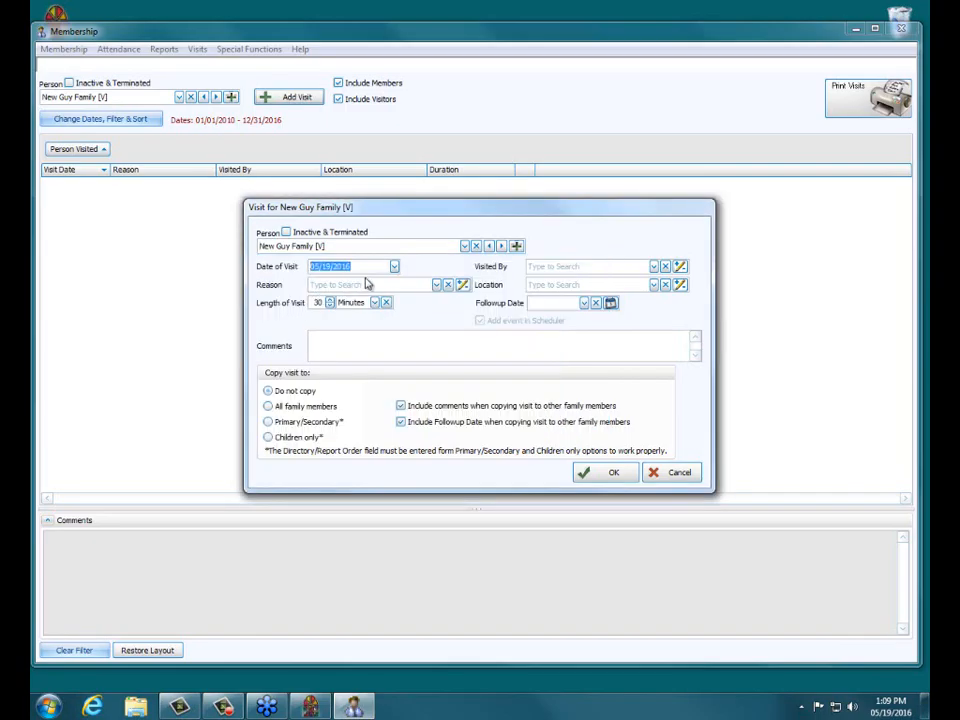
Step: Set the date of visit to 05/18/2016
left_click(395, 268)
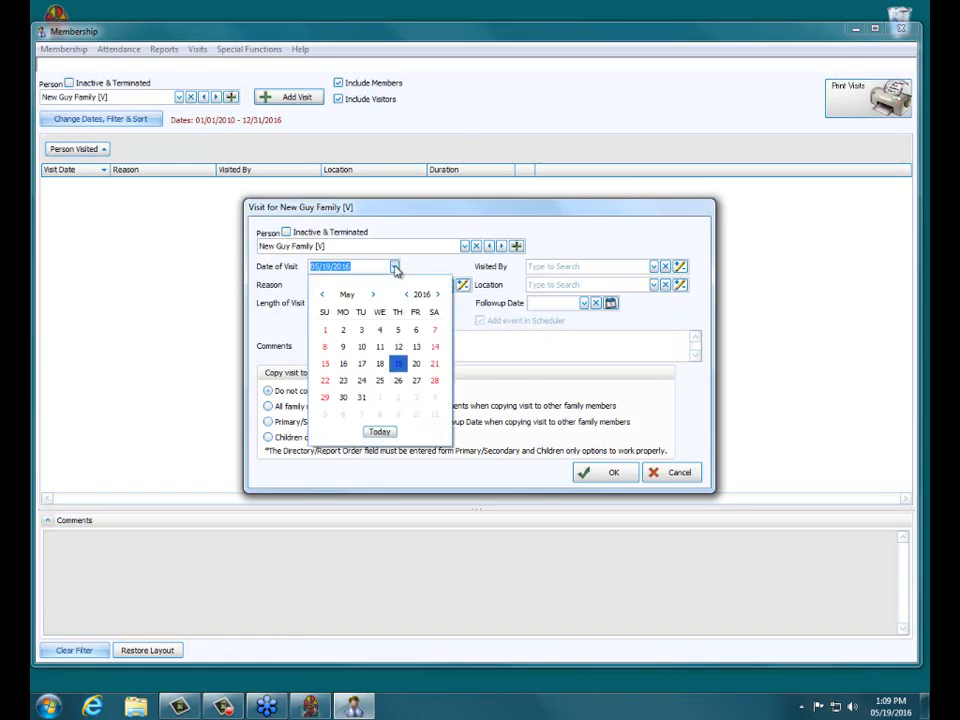
left_click(392, 368)
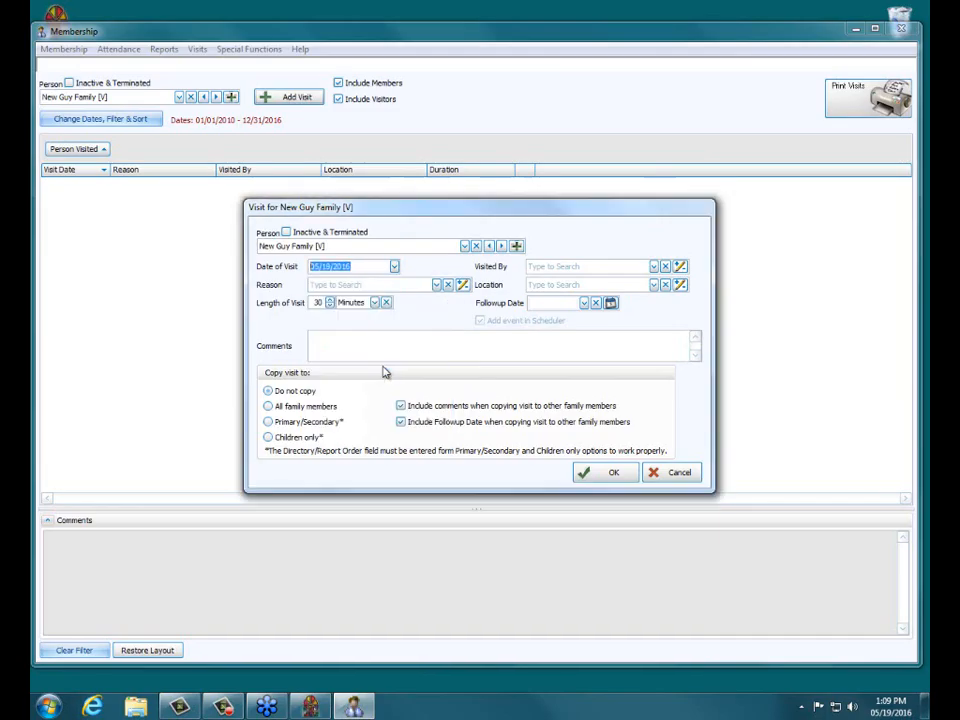
Step: Open the Reason list and enlarge it to view the available visit reasons
left_click(437, 286)
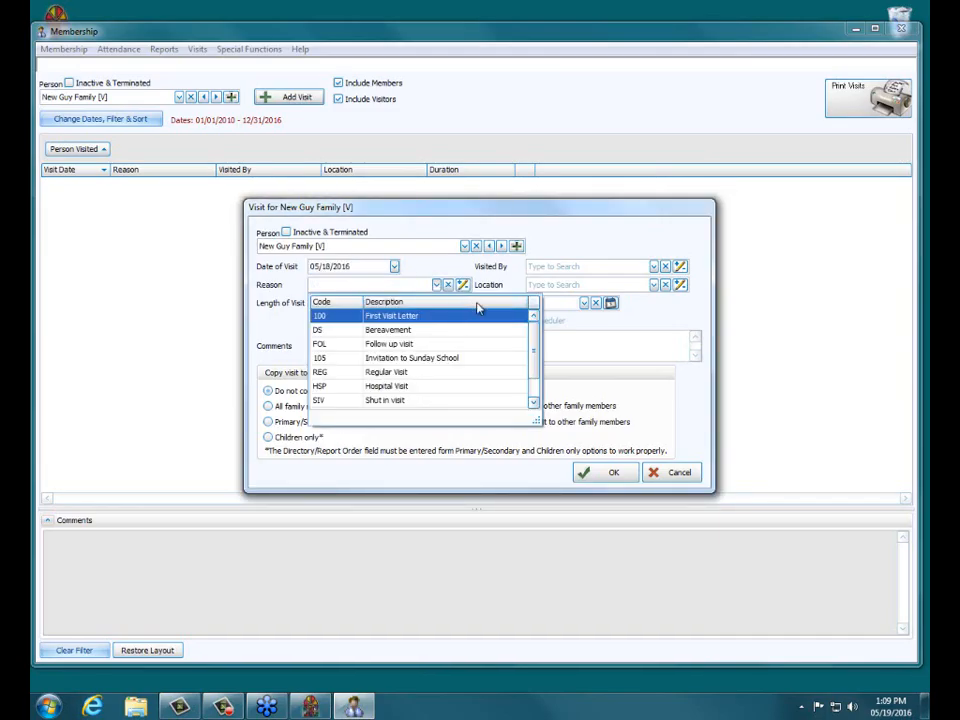
left_click_drag(537, 419, 536, 476)
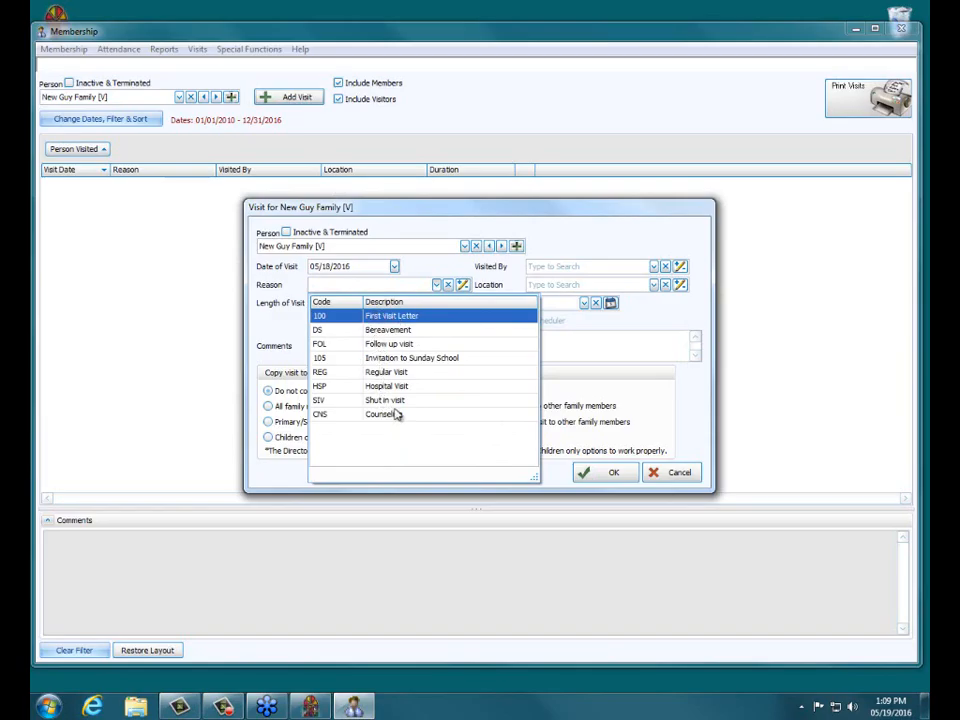
left_click(454, 272)
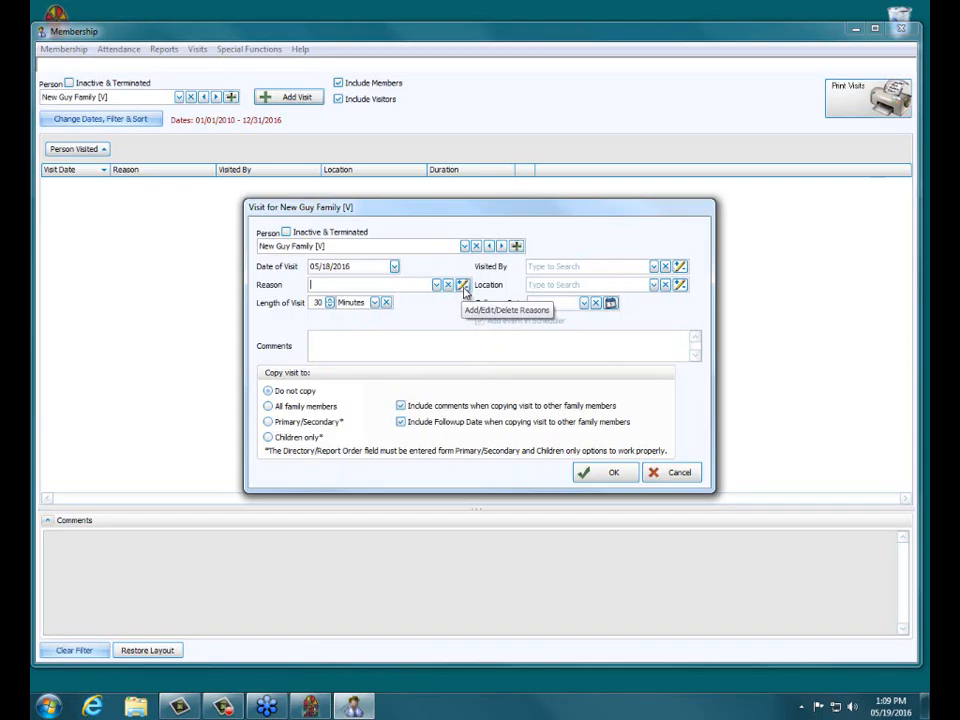
Step: Add a new visit reason with code 111 and description Welcome to the Church
left_click(463, 286)
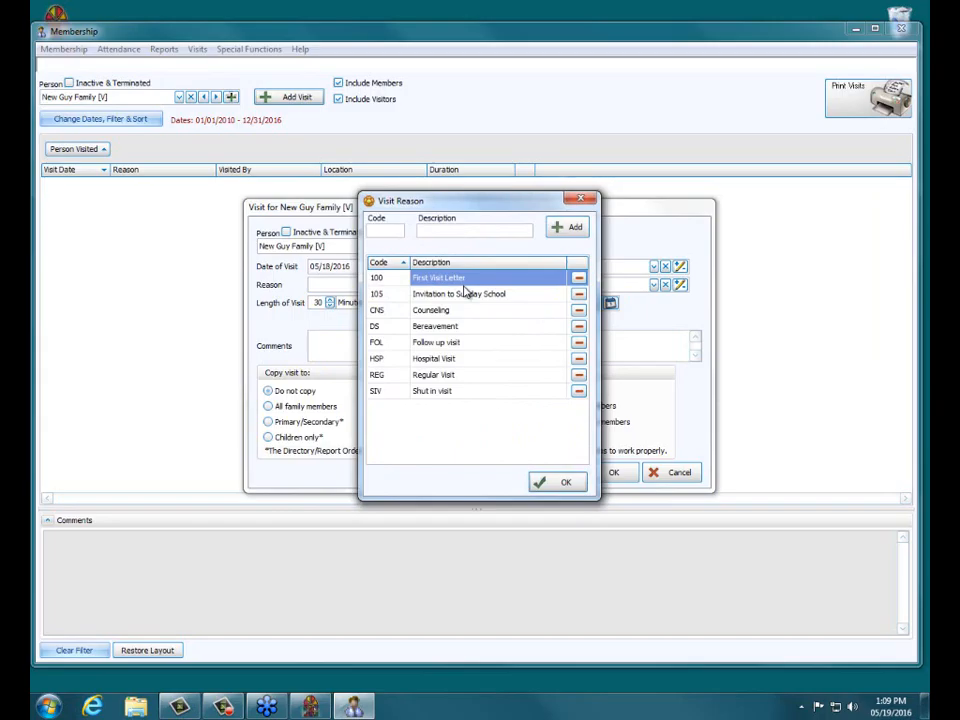
type("111")
type("Welcome ")
type("to ")
type("th")
type("e Chur")
type("ch")
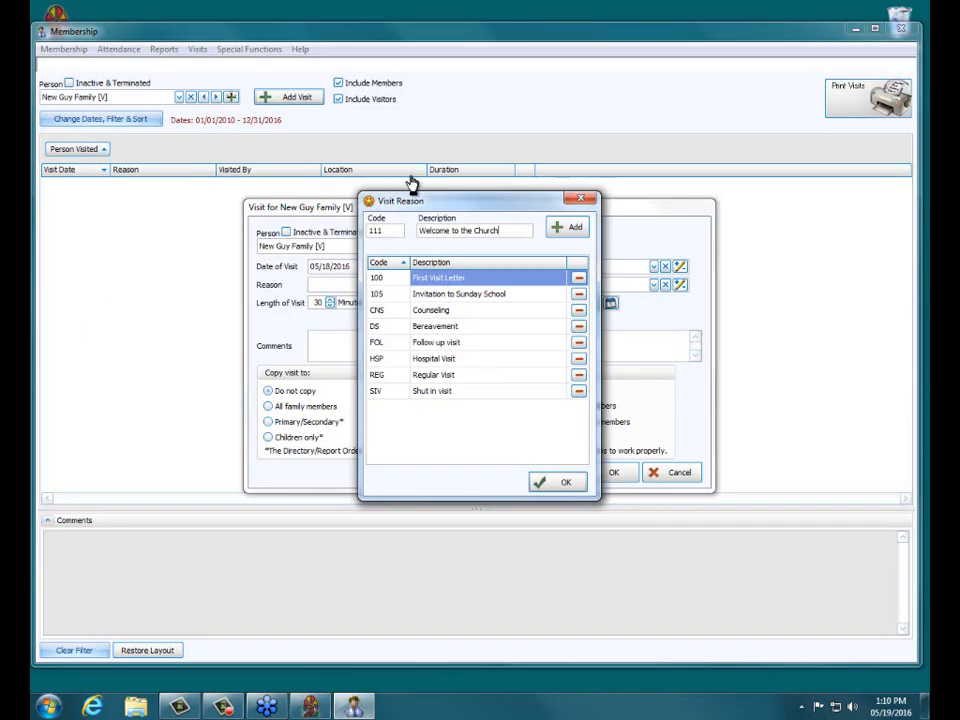
left_click(575, 230)
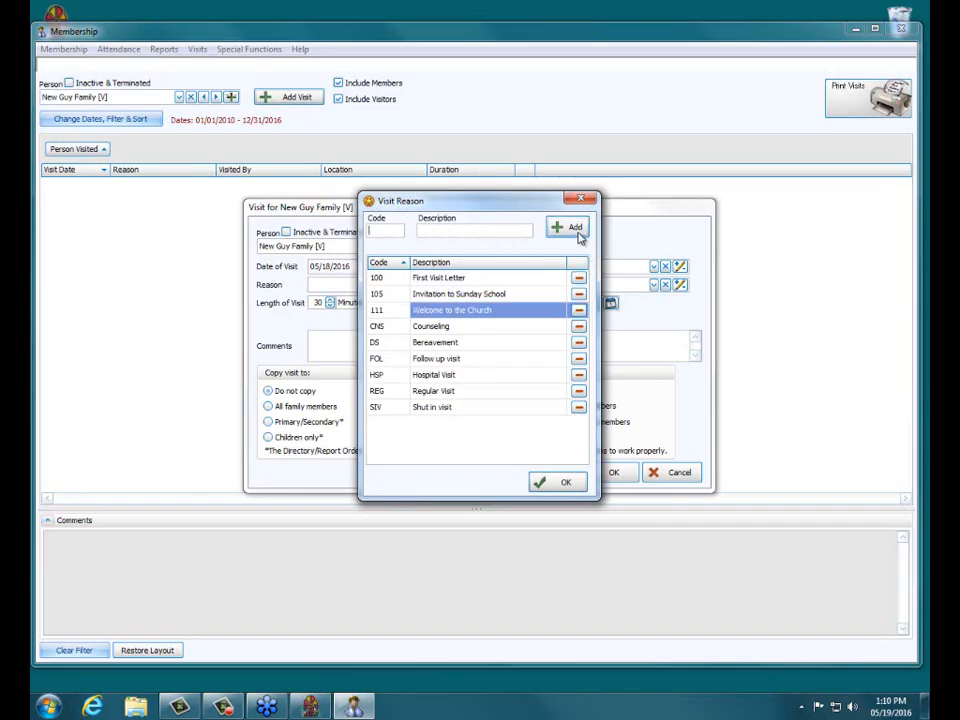
Step: Delete the 100 First Visit Letter reason from the visit reasons, confirming the removal
left_click(493, 326)
left_click(501, 311)
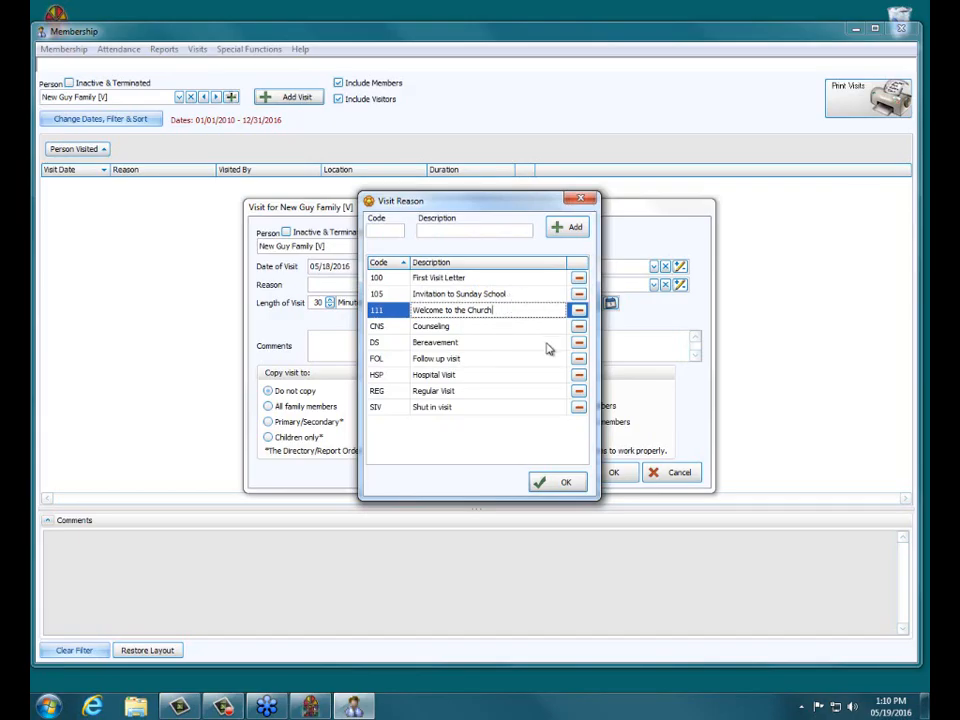
left_click(510, 324)
left_click(439, 312)
left_click(579, 280)
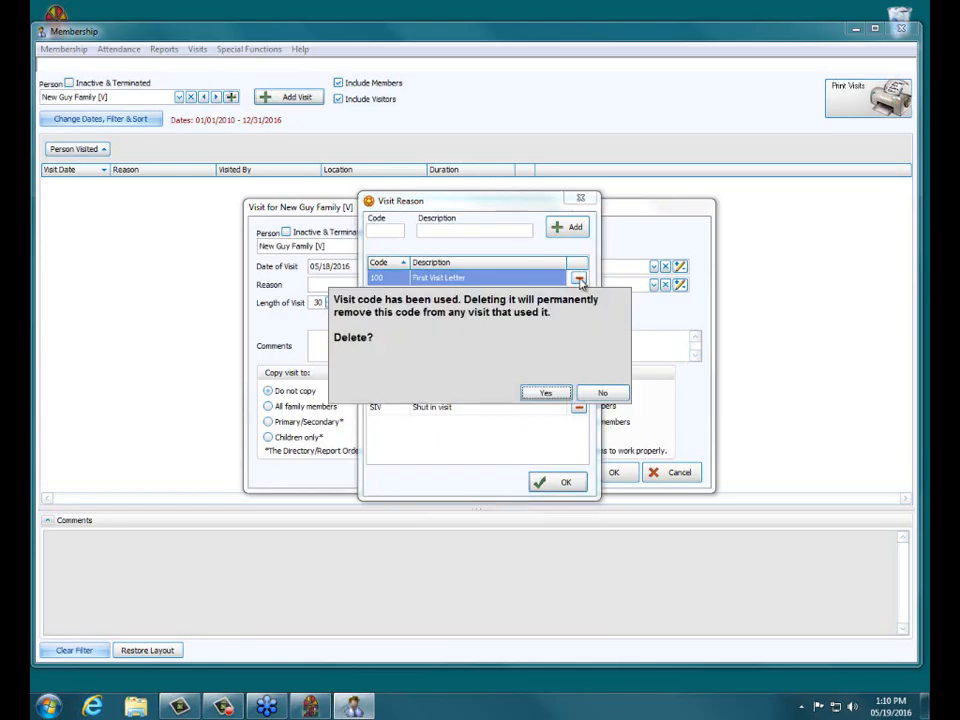
left_click(548, 394)
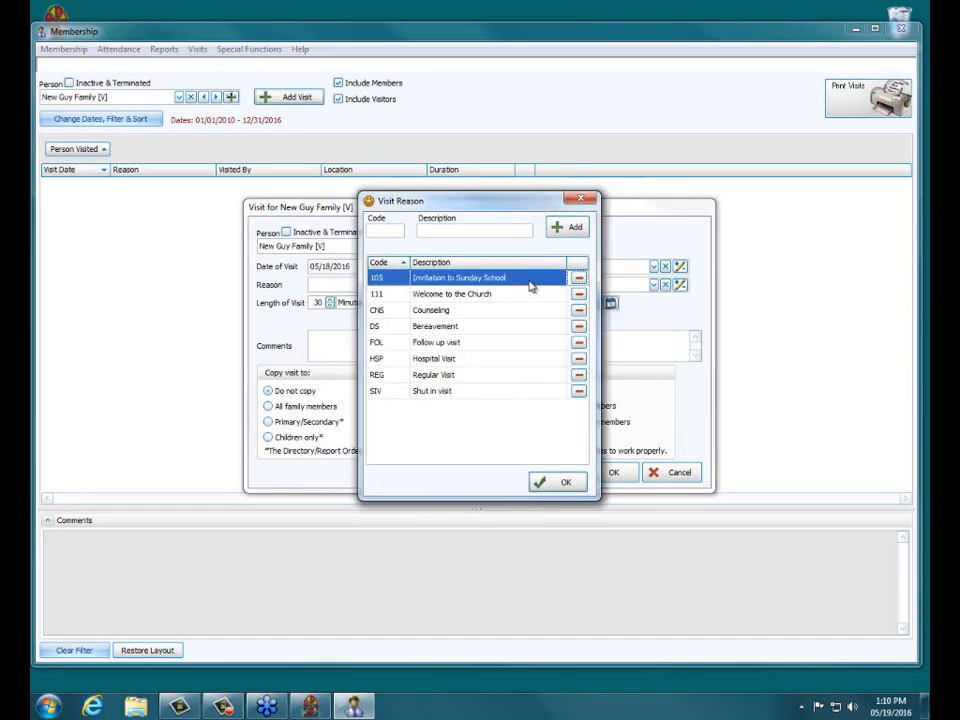
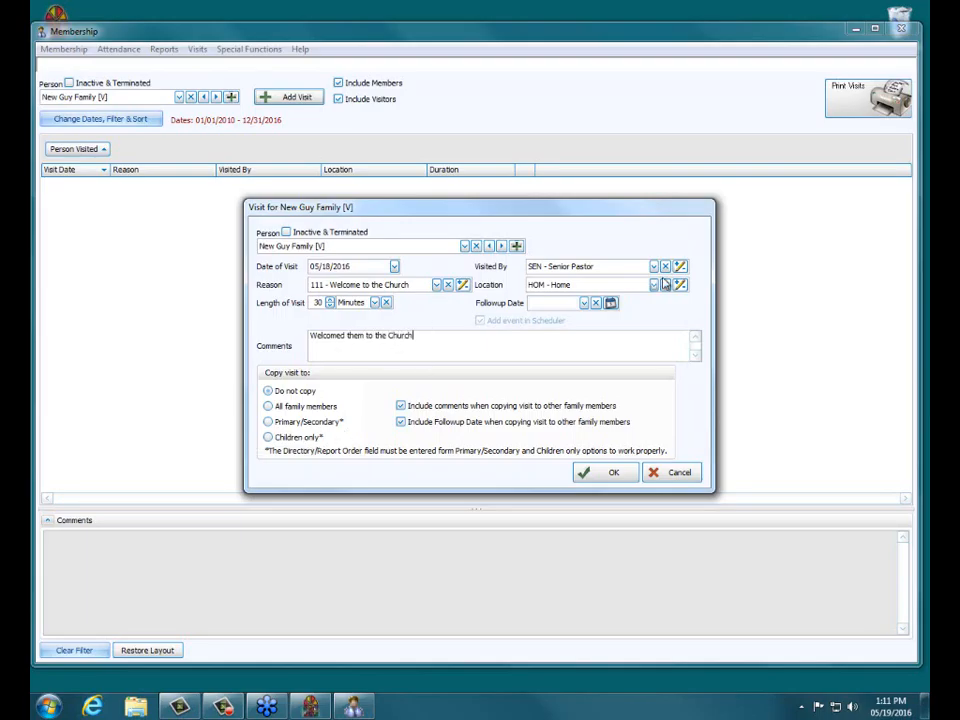
Step: Set the follow-up date to 05/31/2016 and turn on adding the event in the Scheduler
left_click(585, 303)
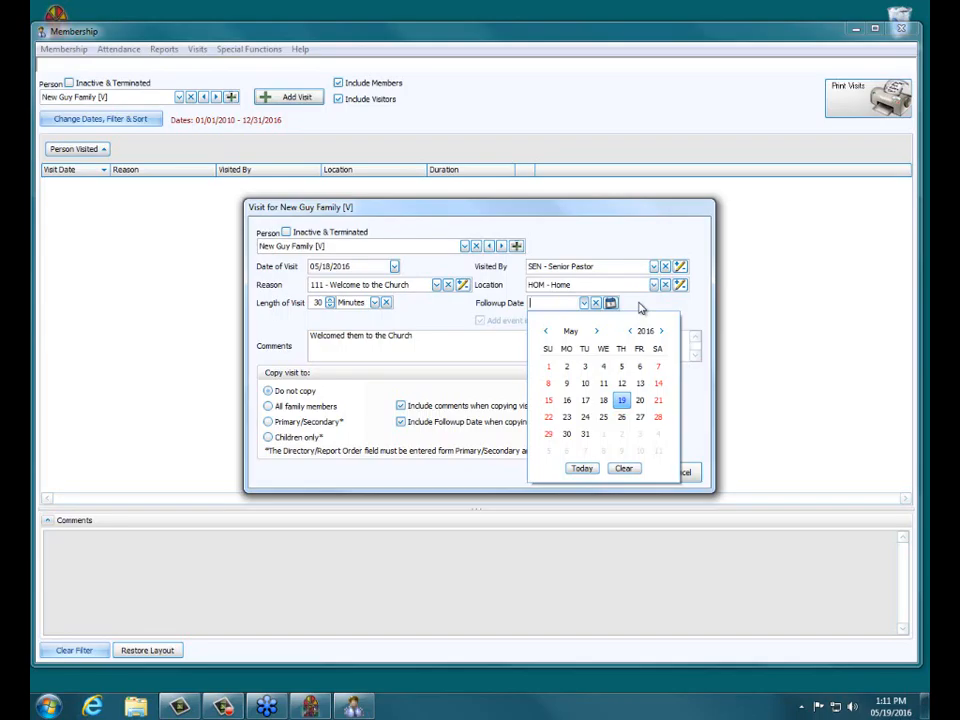
left_click(586, 435)
left_click(481, 321)
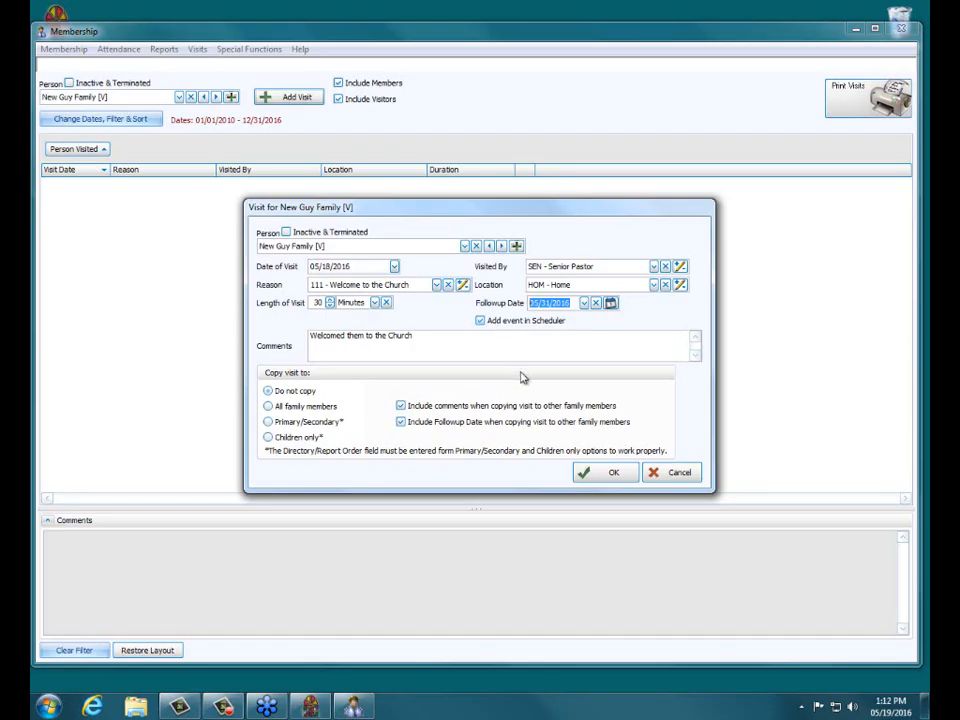
Step: Save the visit for New Guy Family and save its follow-up scheduler event
left_click(597, 474)
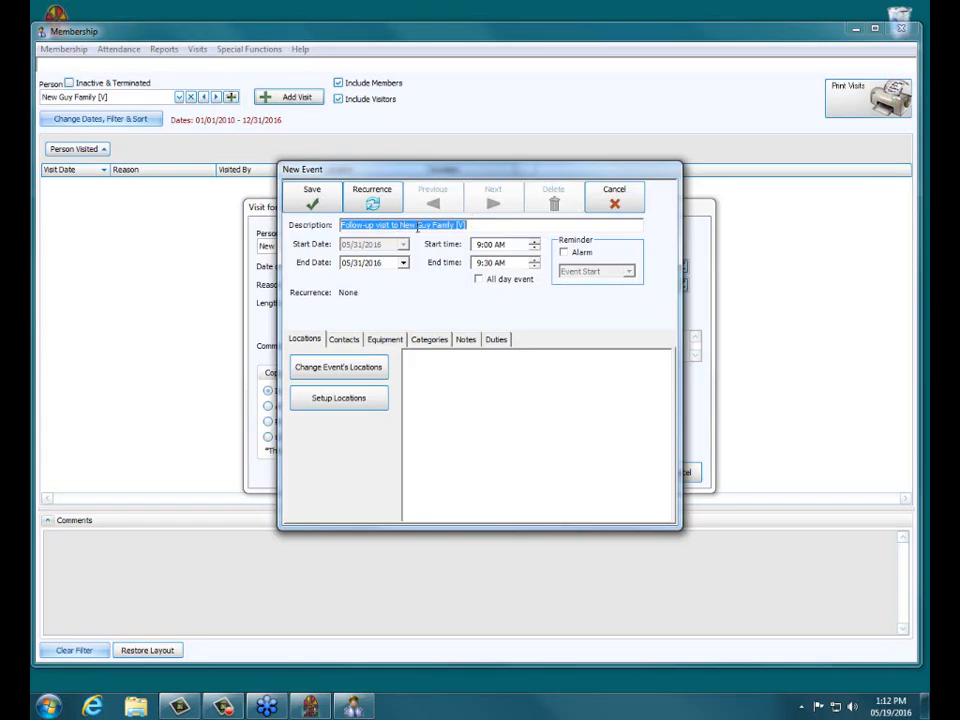
left_click(312, 197)
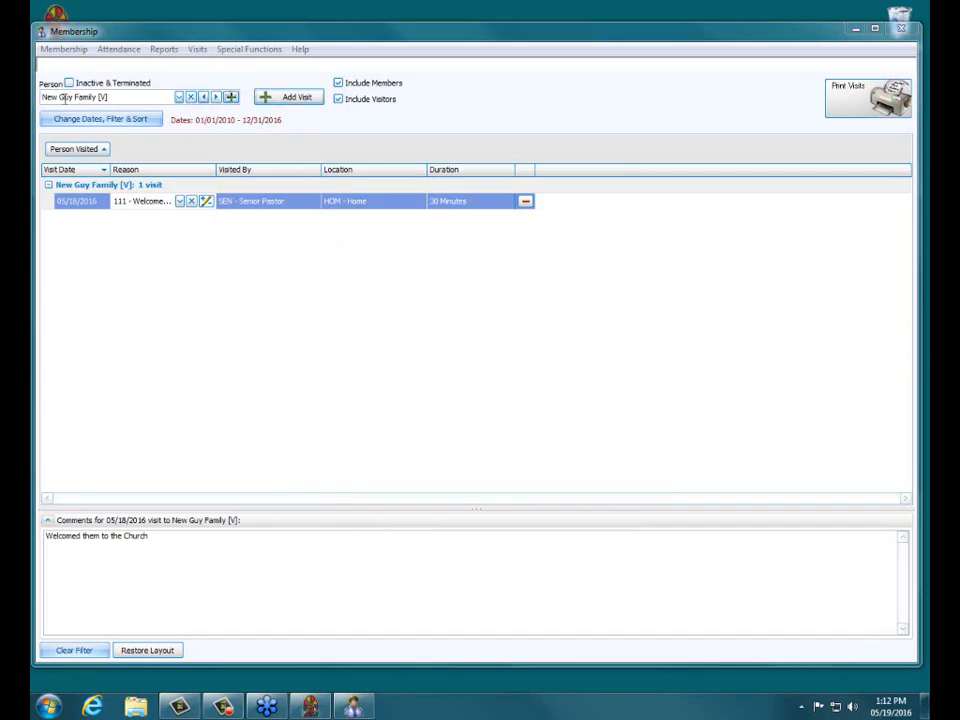
left_click(191, 98)
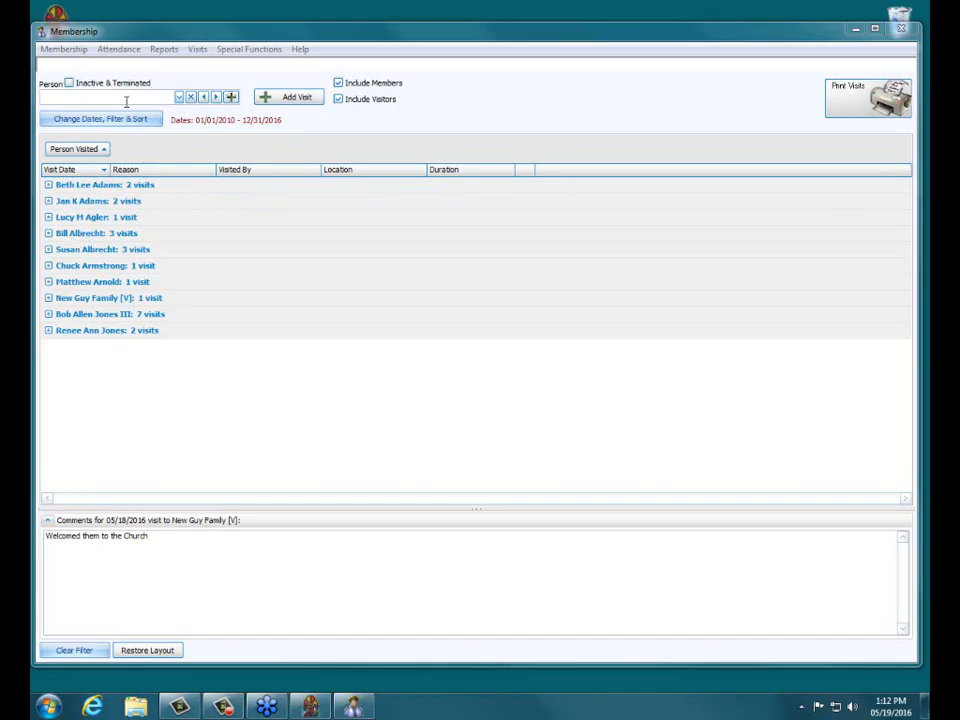
type("Jon")
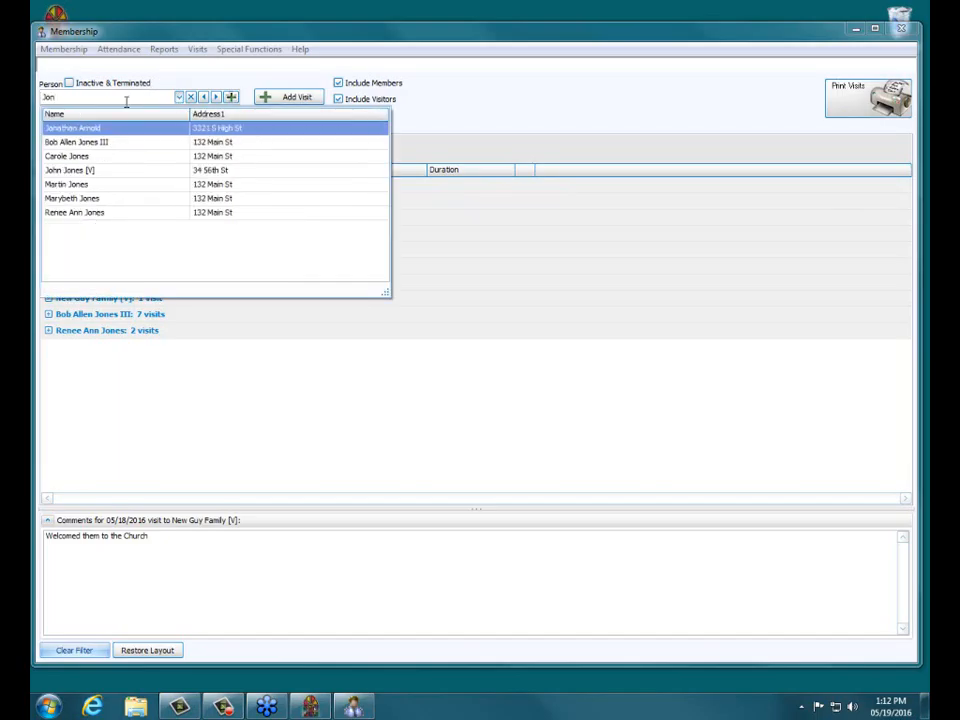
left_click(117, 144)
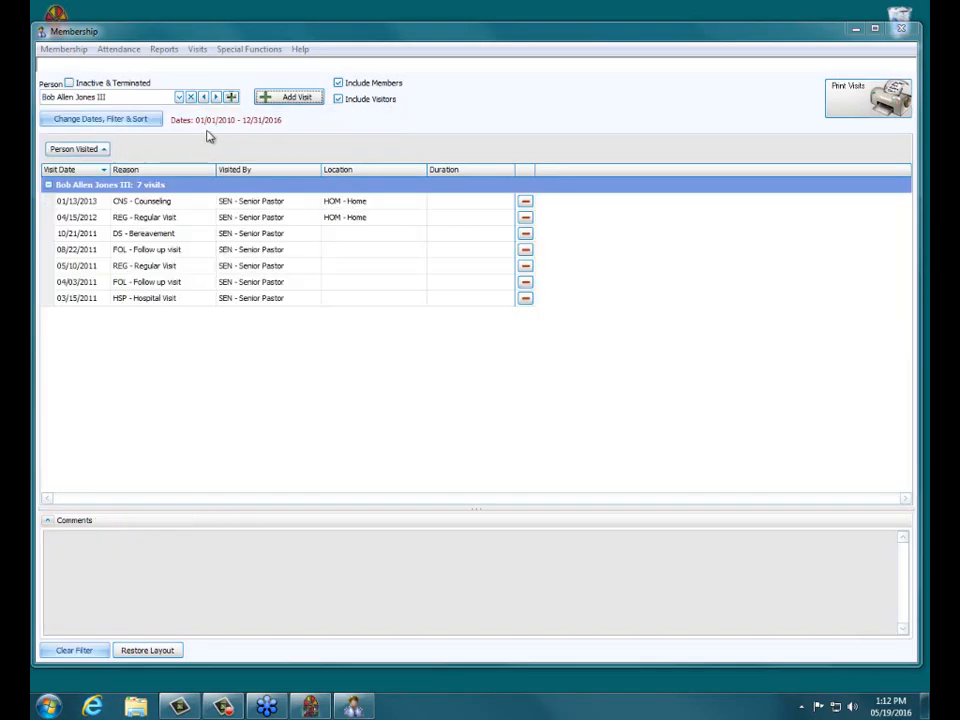
left_click(283, 103)
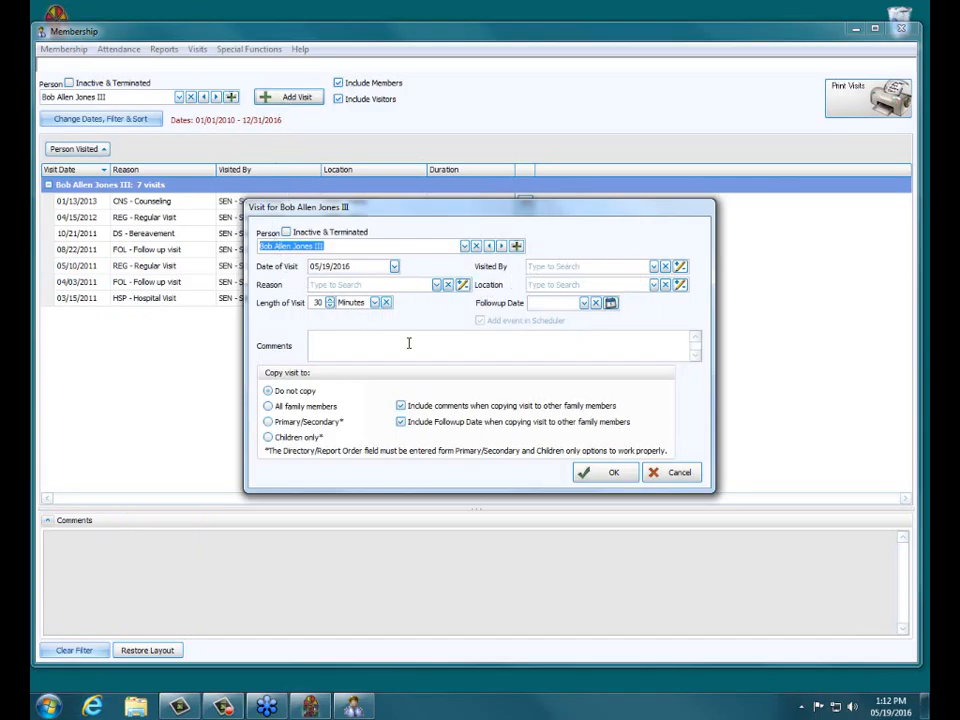
left_click(281, 408)
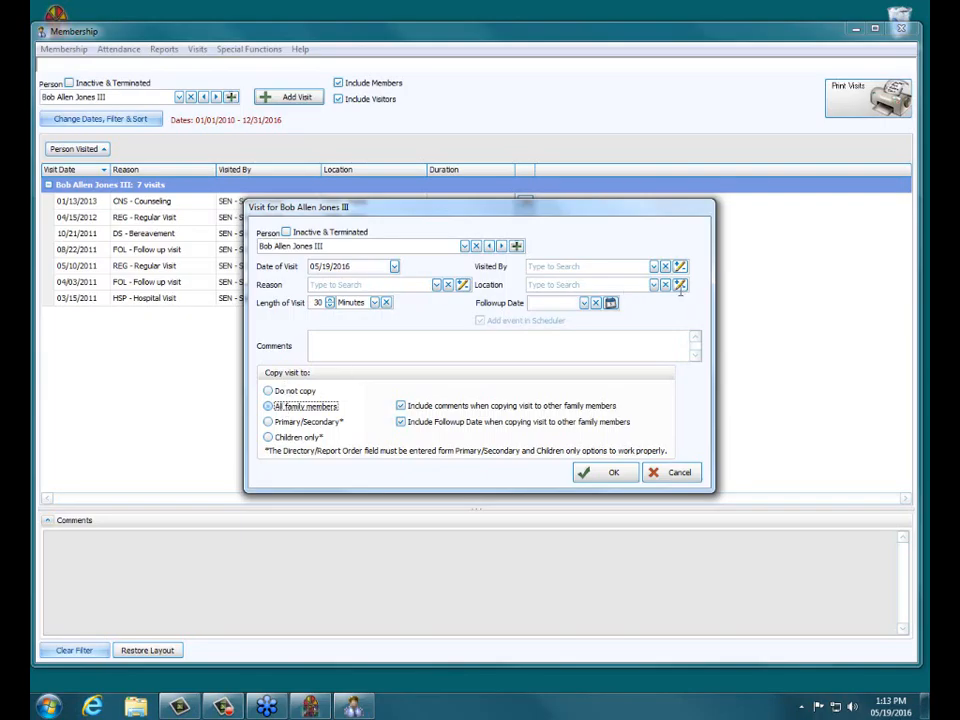
left_click(436, 287)
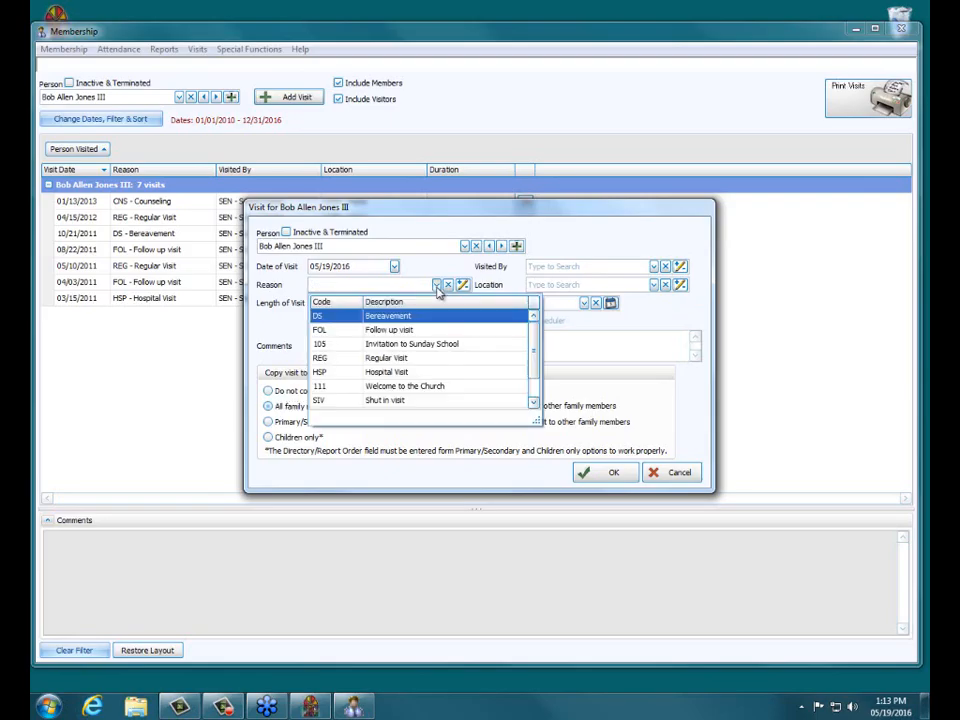
left_click(390, 358)
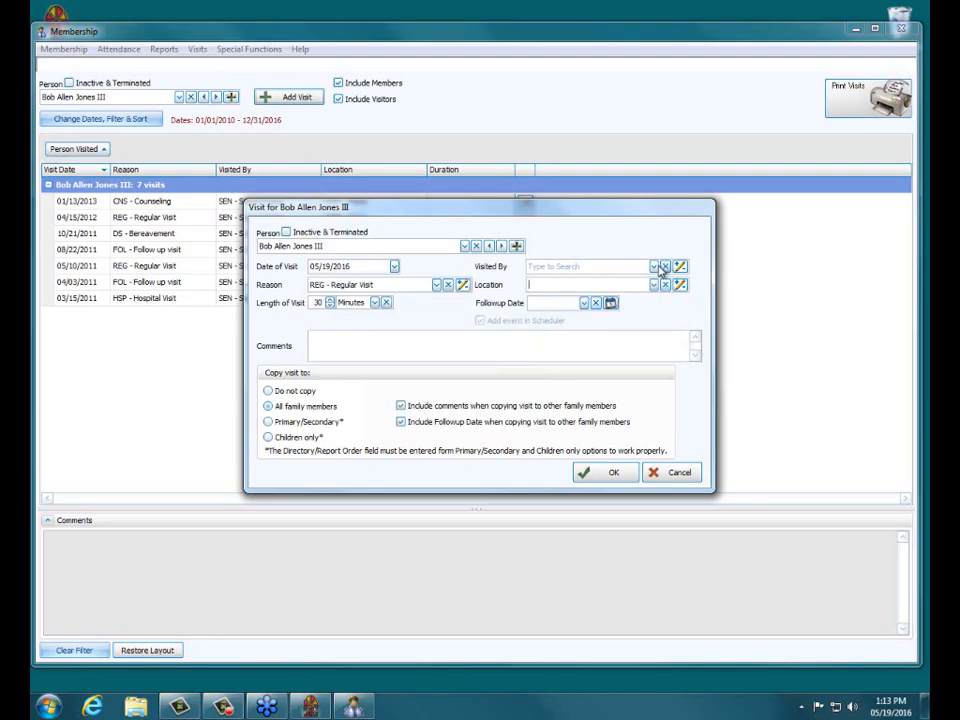
left_click(654, 267)
left_click(545, 311)
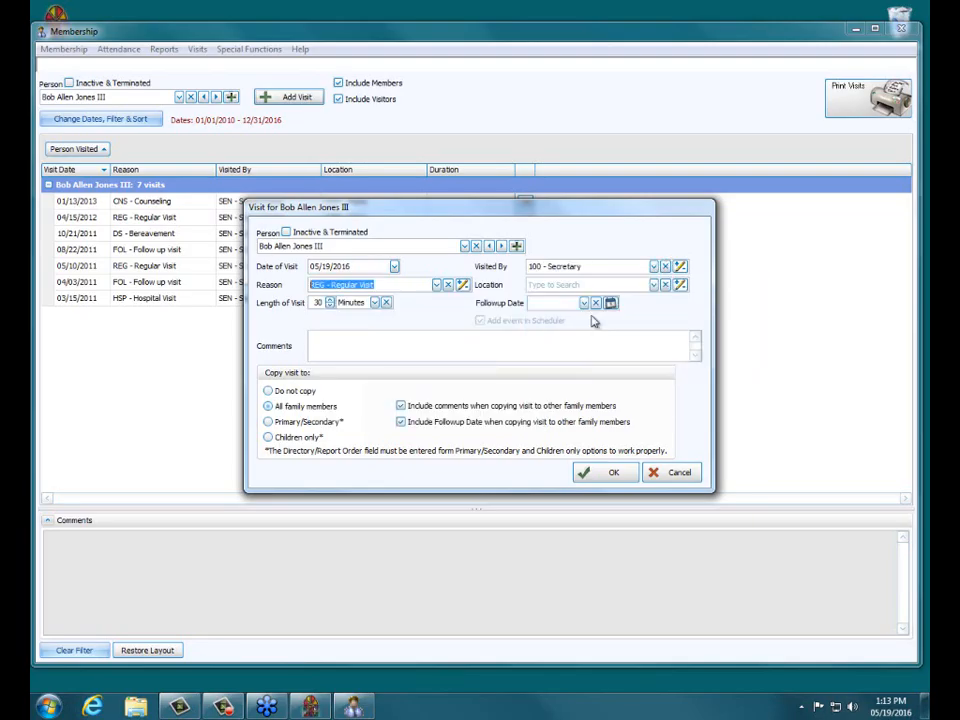
Step: Set the visit location to HOS - Hospital, enter a comment, and save the visit
left_click(653, 285)
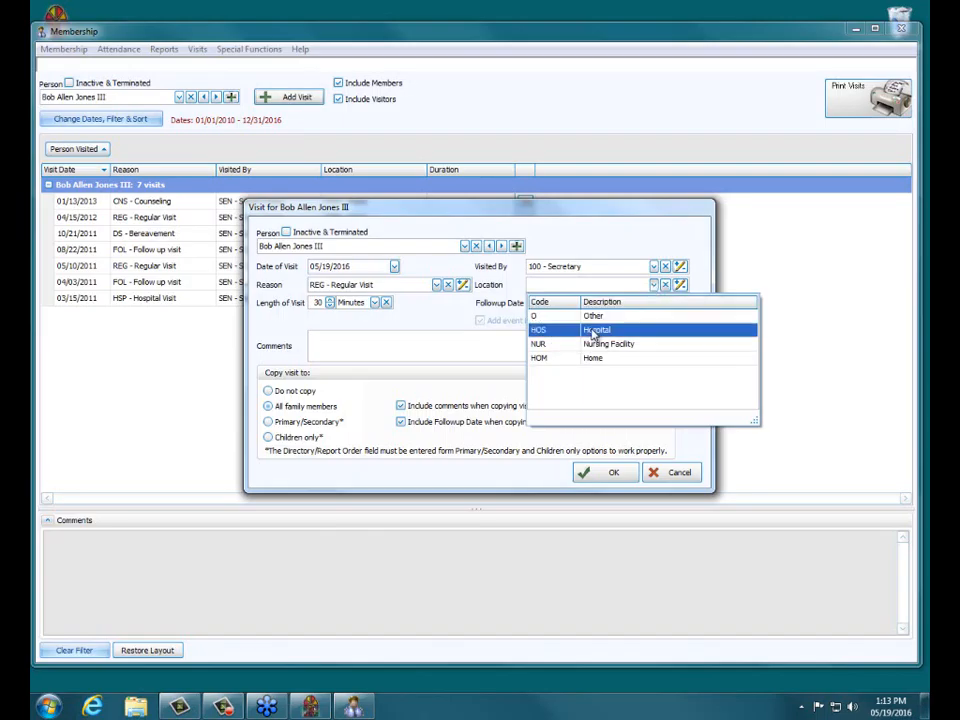
left_click(531, 328)
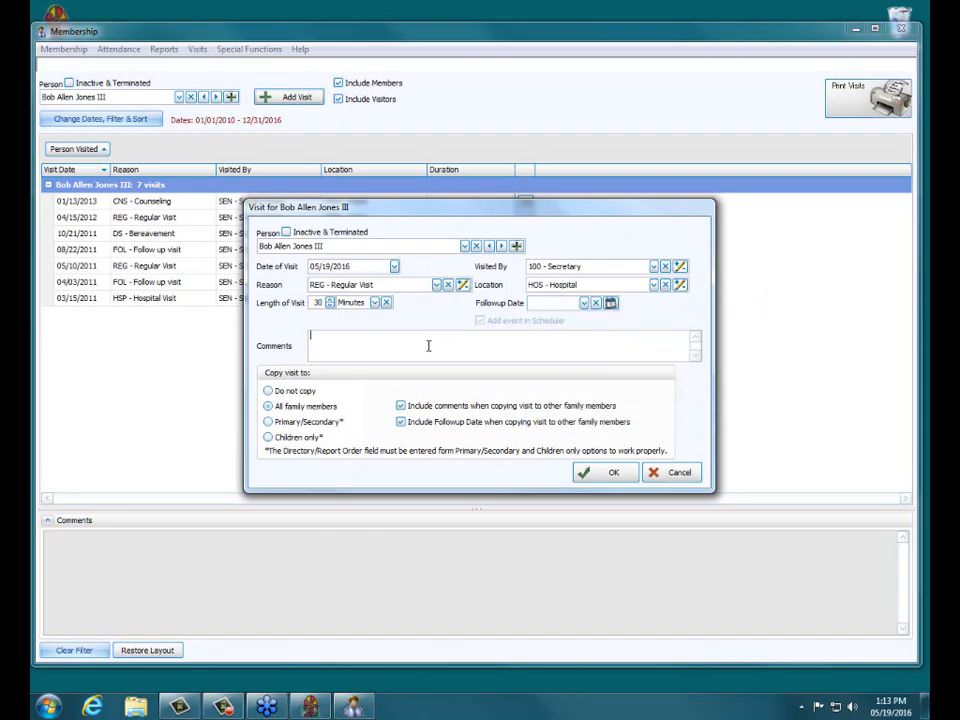
type("ar Visit")
left_click(400, 422)
left_click(402, 406)
left_click(401, 406)
left_click(401, 423)
left_click(594, 474)
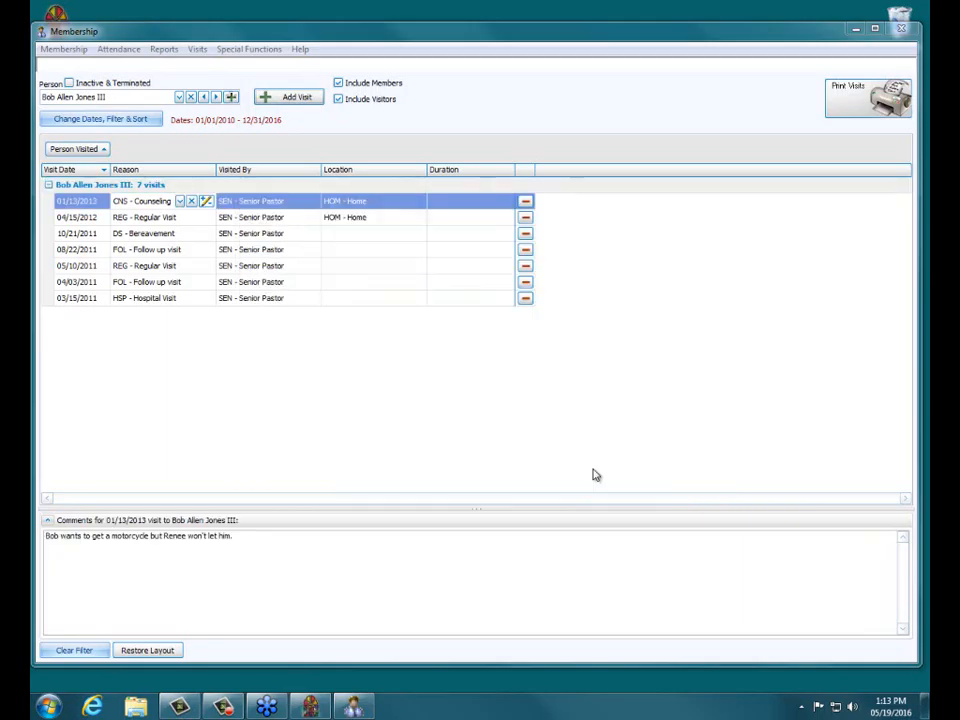
left_click(191, 97)
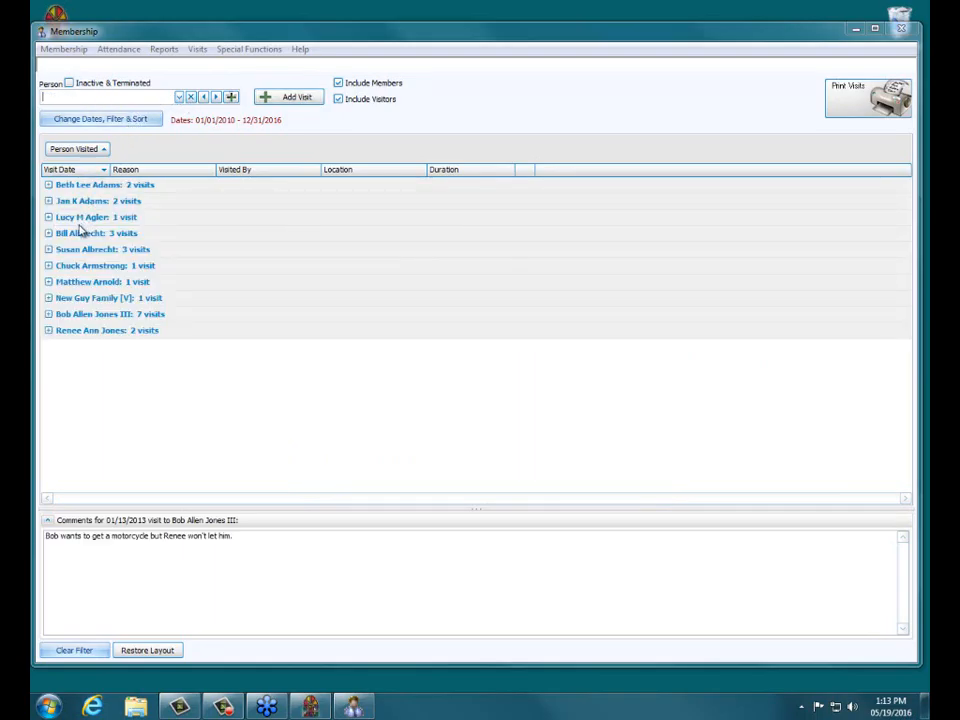
left_click(48, 330)
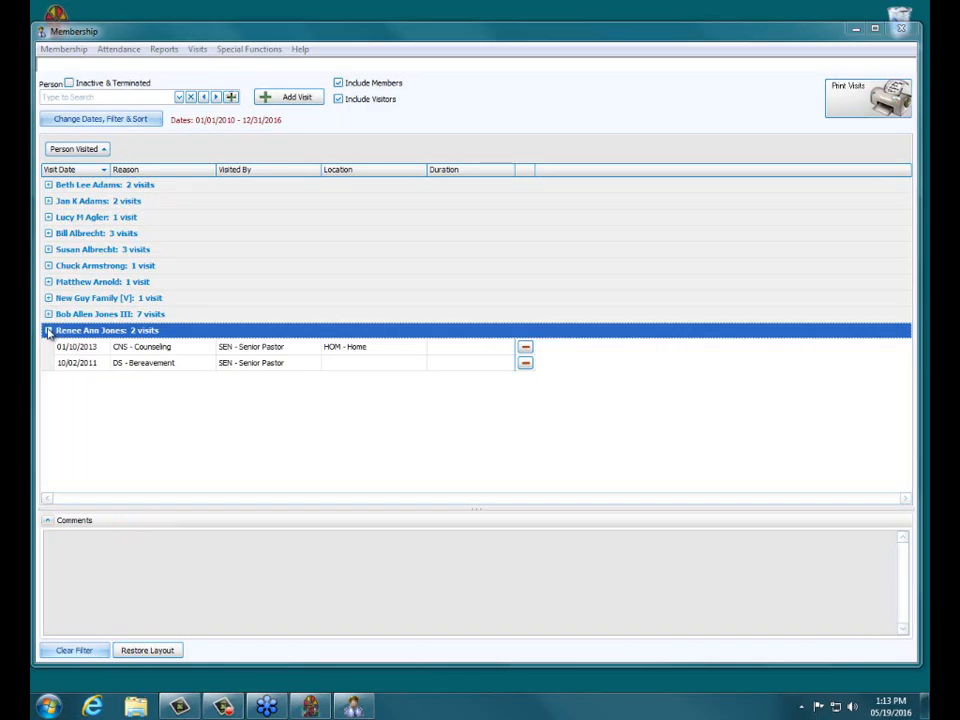
left_click(48, 330)
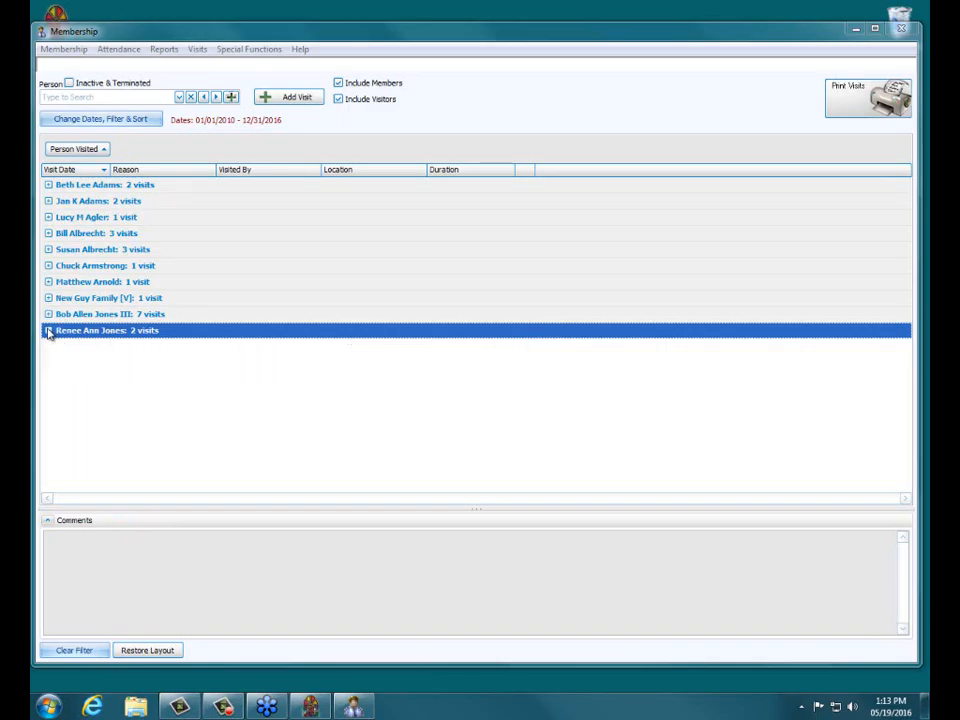
left_click(296, 97)
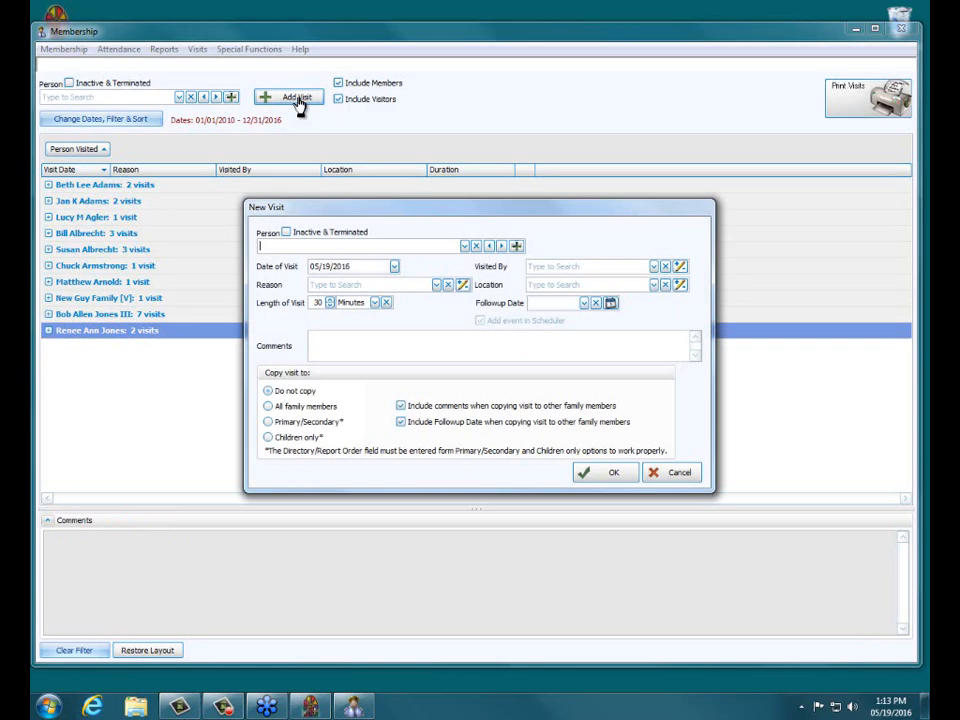
left_click(463, 247)
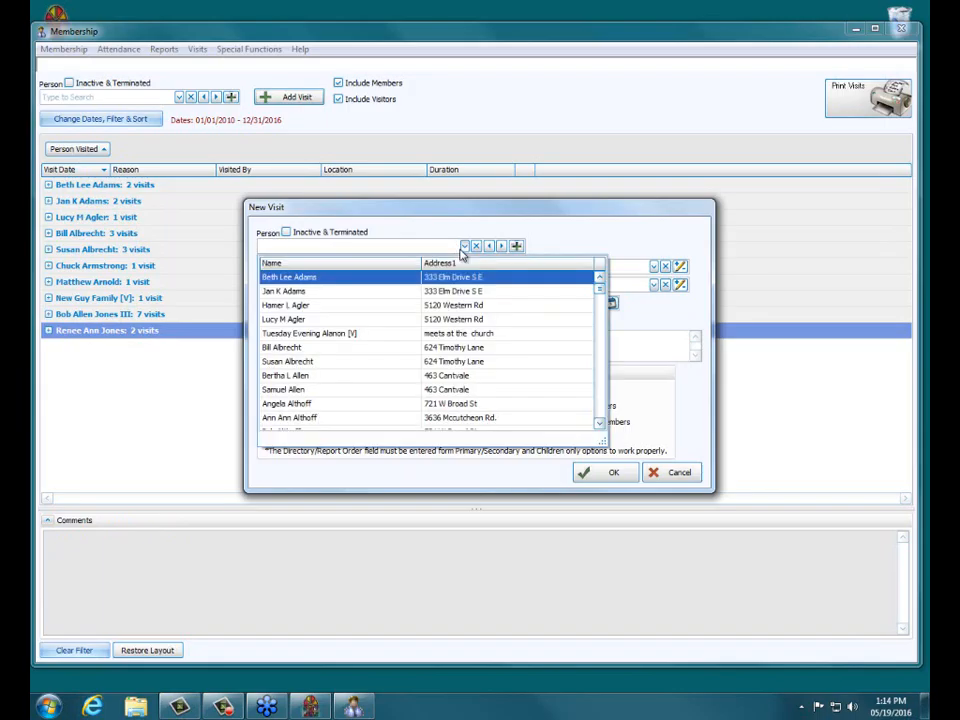
type("jones")
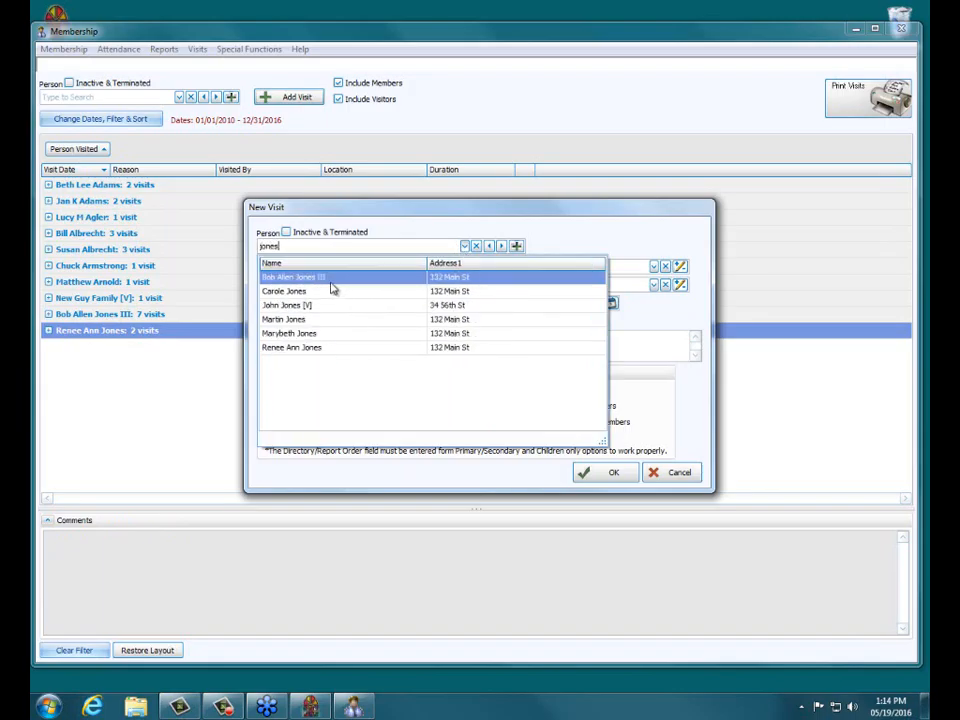
key("Return")
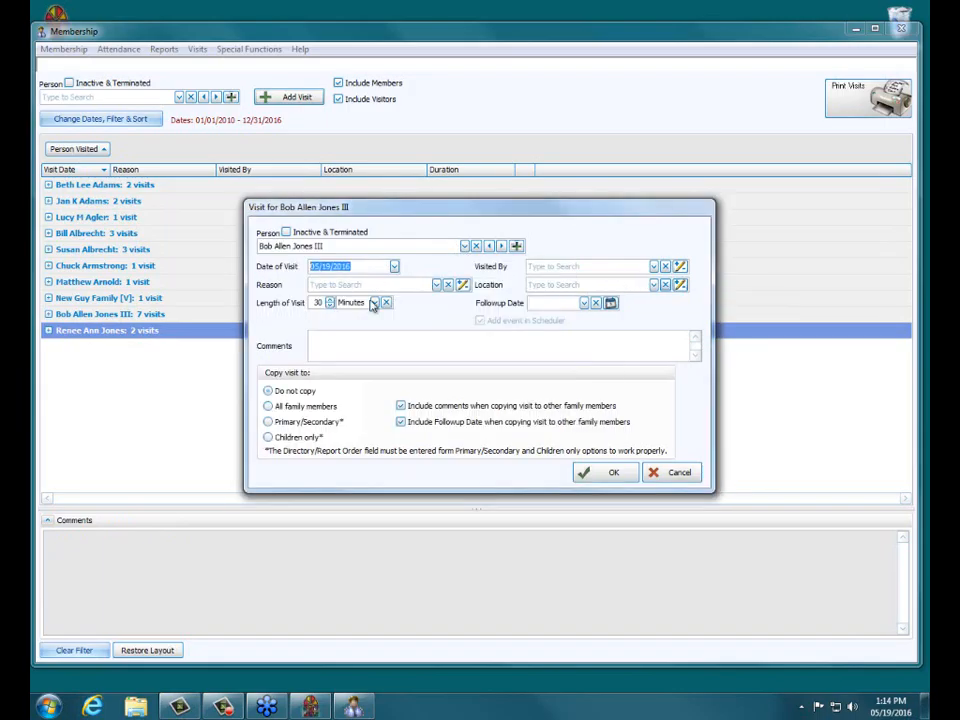
left_click(436, 284)
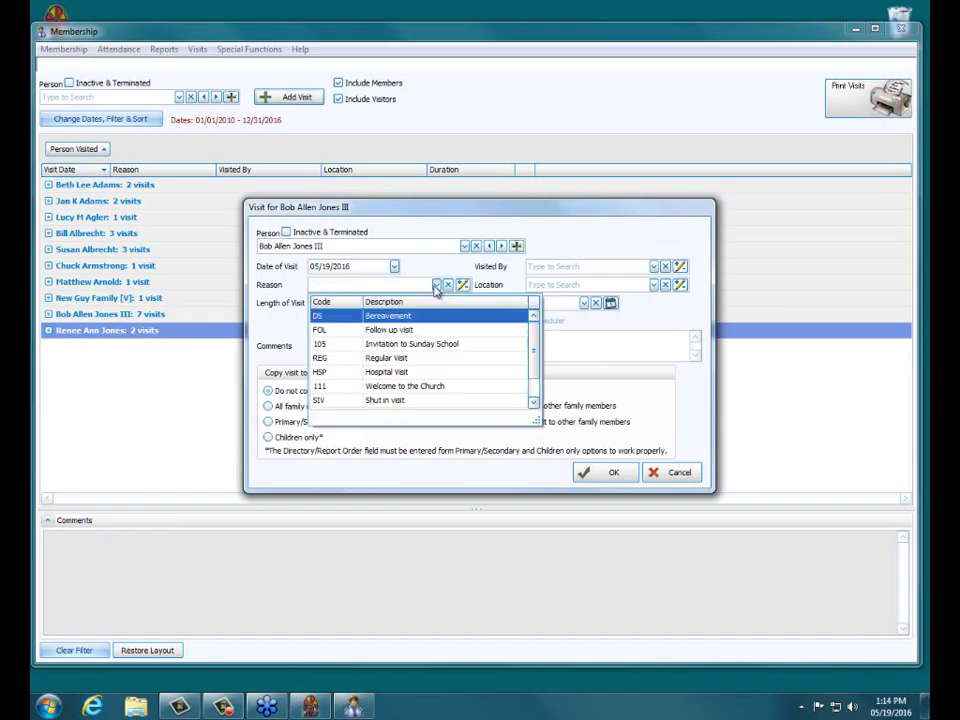
left_click(268, 406)
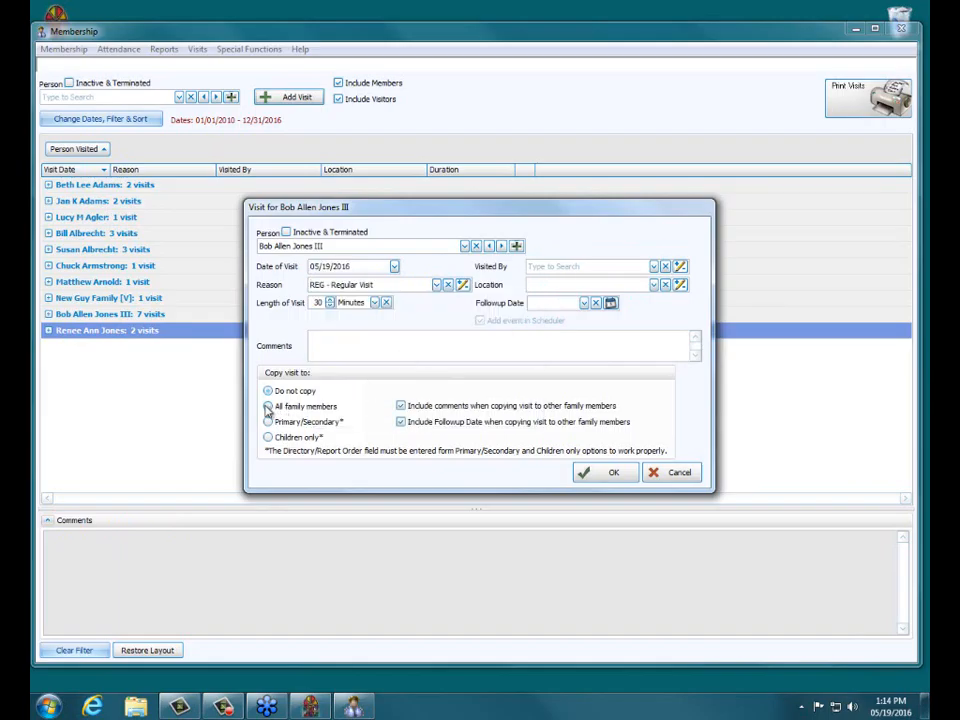
Step: Set Visited By to WEL - Welcome Committee member and location to HOM - Home, exclude the follow-up date, and save
left_click(653, 266)
left_click(613, 336)
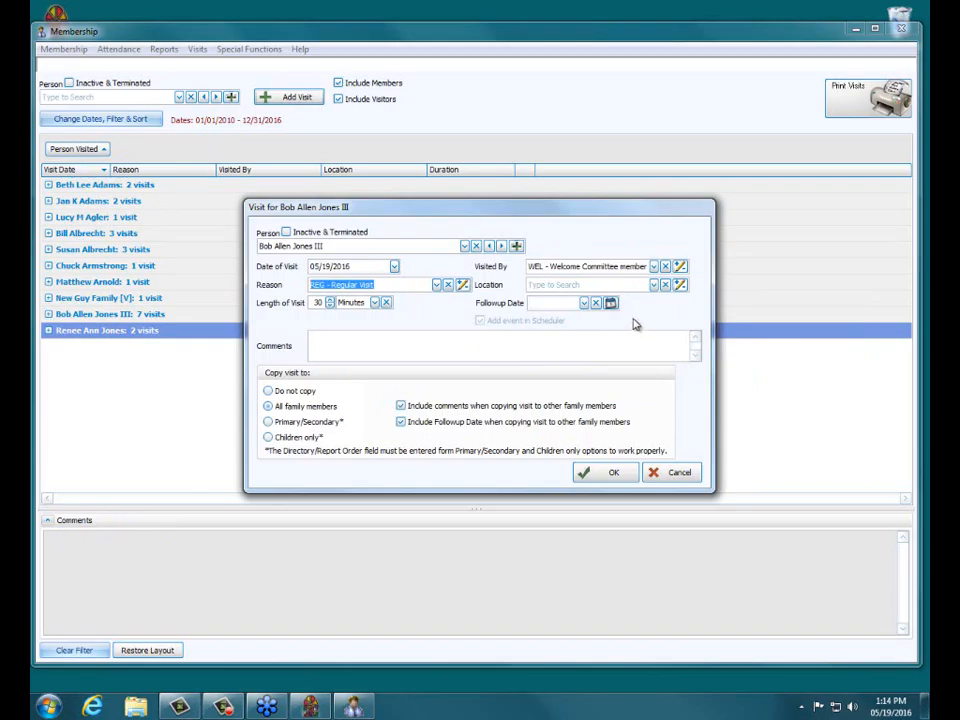
left_click(653, 284)
left_click(605, 361)
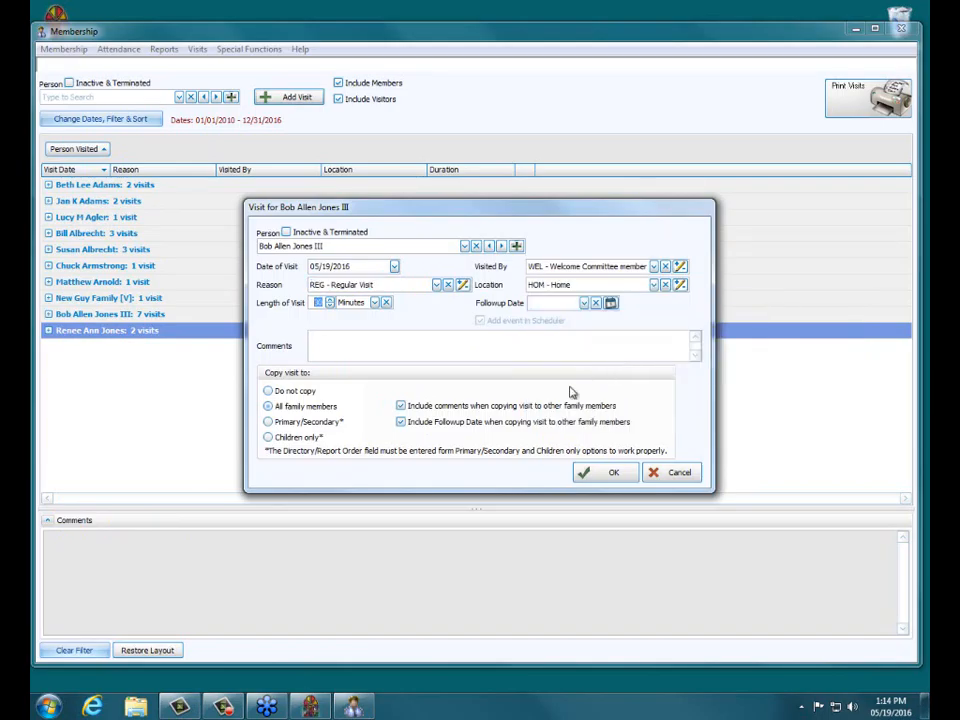
left_click(401, 421)
left_click(603, 473)
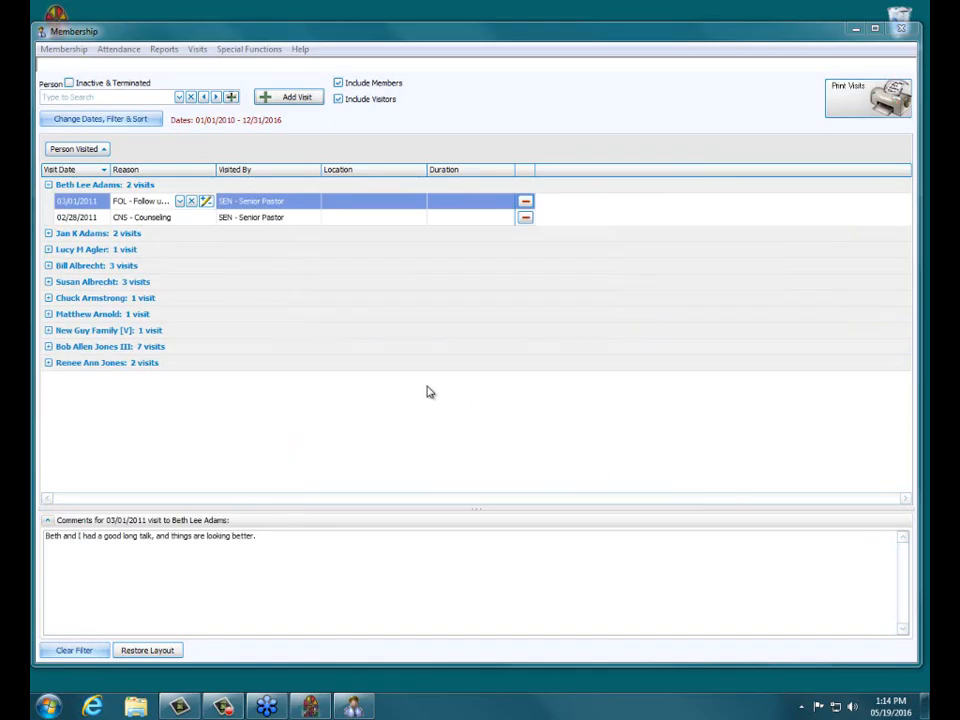
Step: Expand and collapse the person groups to review the recorded visits
left_click(48, 346)
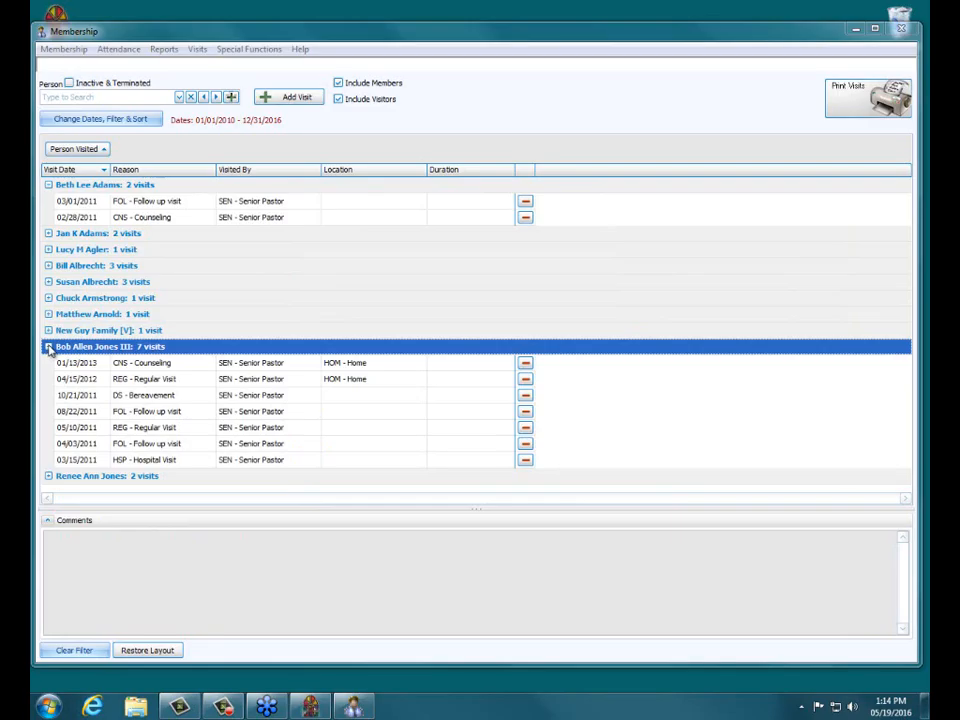
left_click(48, 346)
left_click(48, 346)
left_click(48, 346)
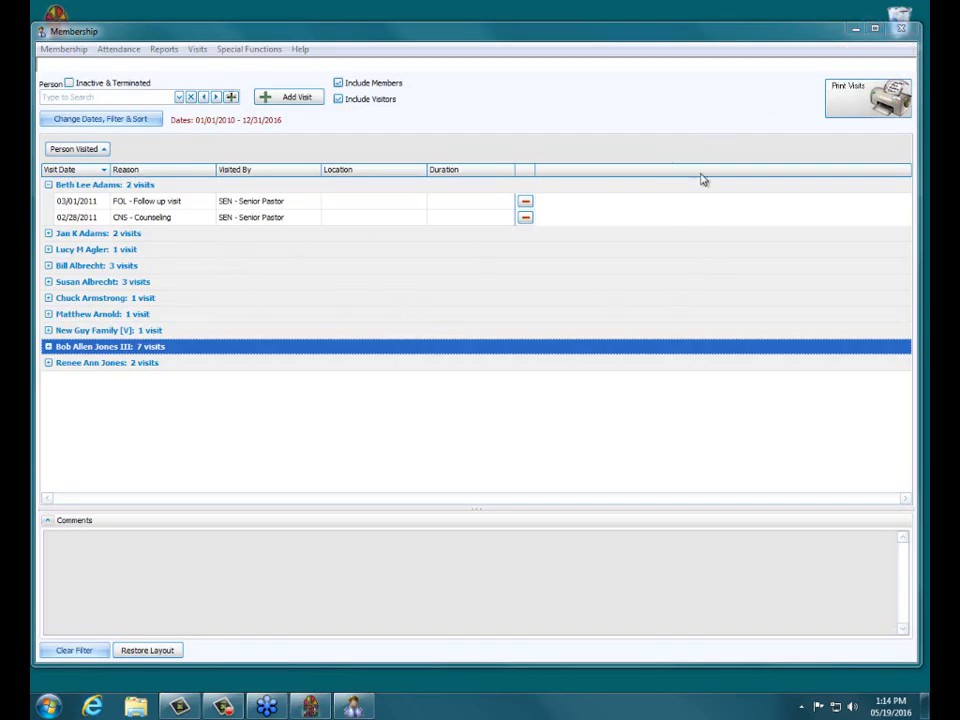
left_click(197, 204)
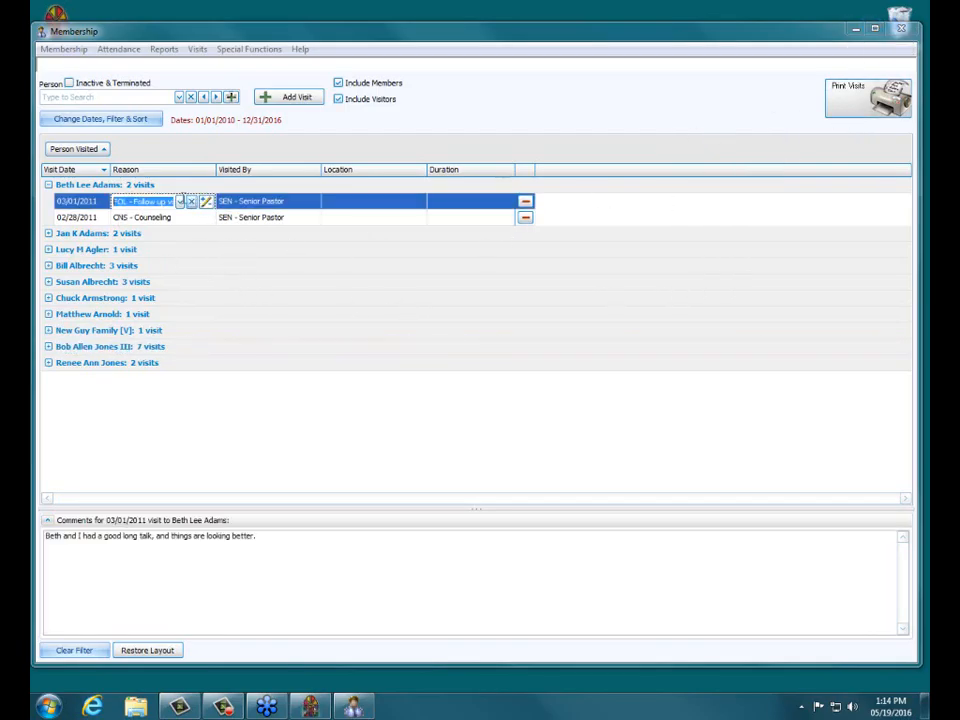
left_click(48, 185)
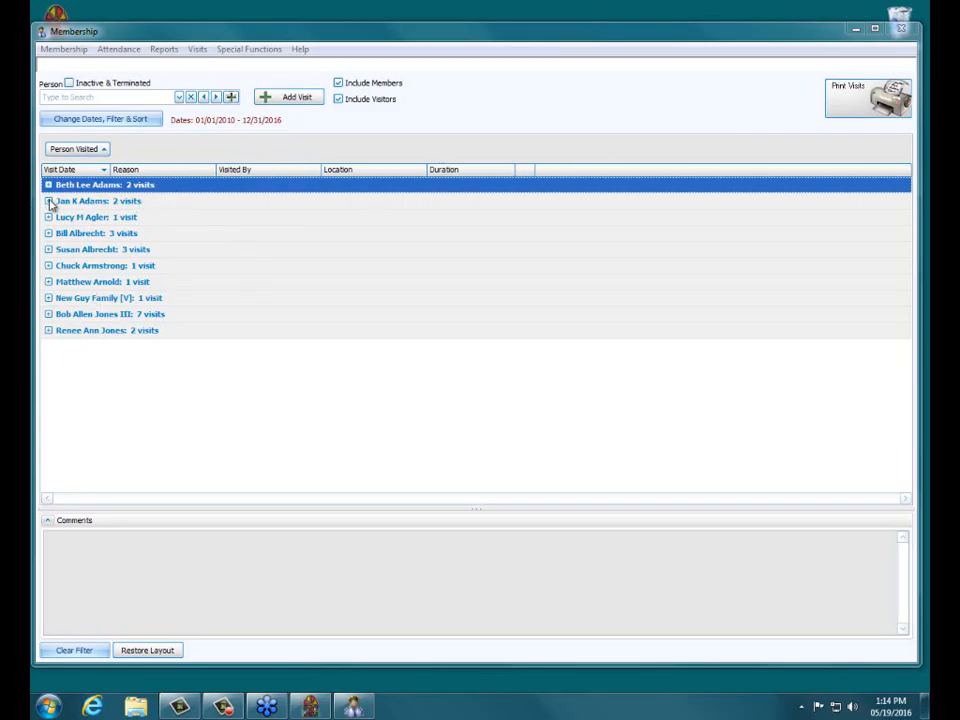
Step: Preview the printed visits report and close the preview
left_click(884, 112)
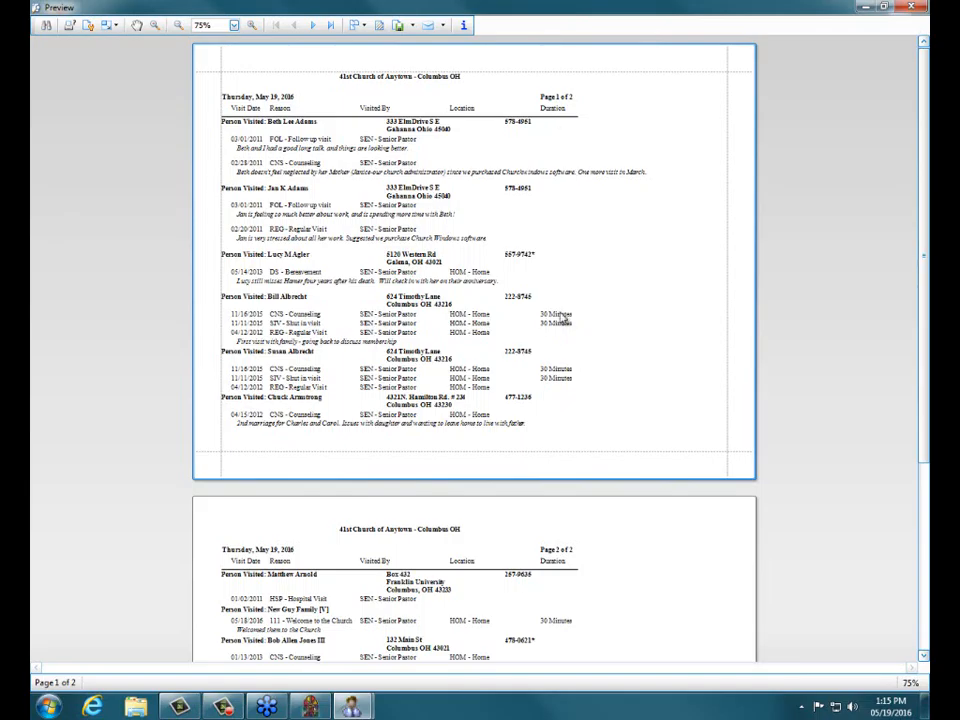
left_click(912, 8)
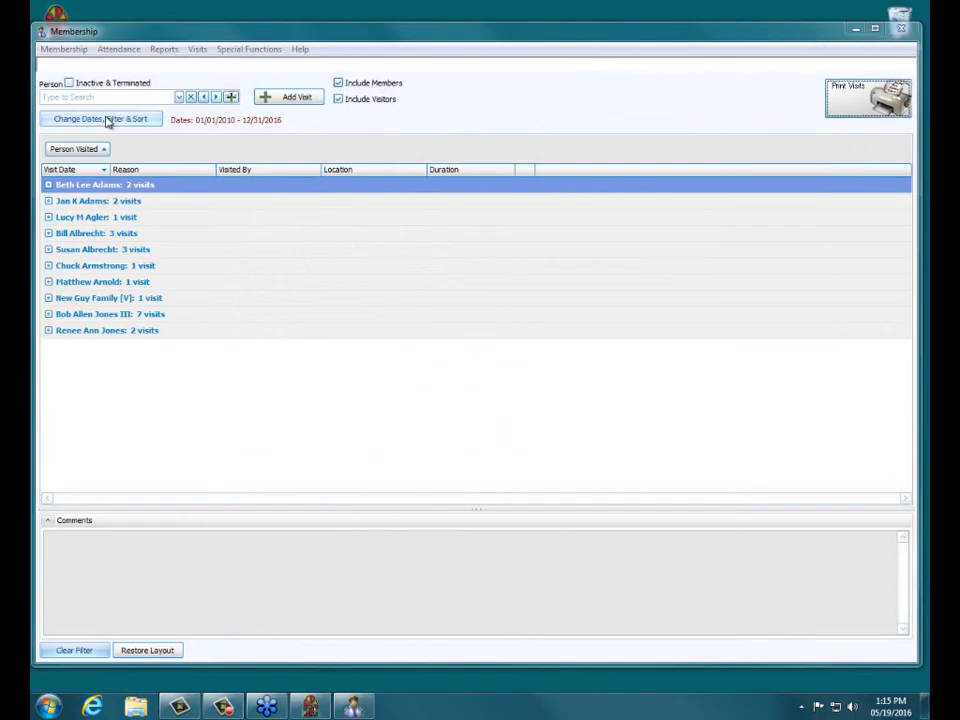
Step: Remove the Duration column from the visible columns in the visit filter settings
left_click(104, 124)
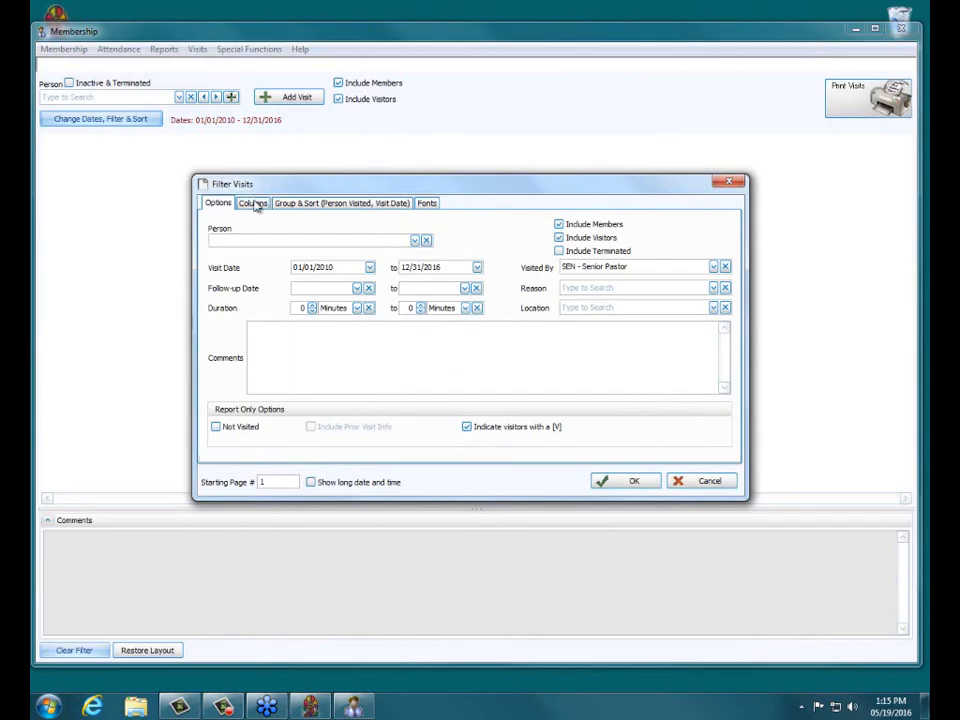
left_click(254, 204)
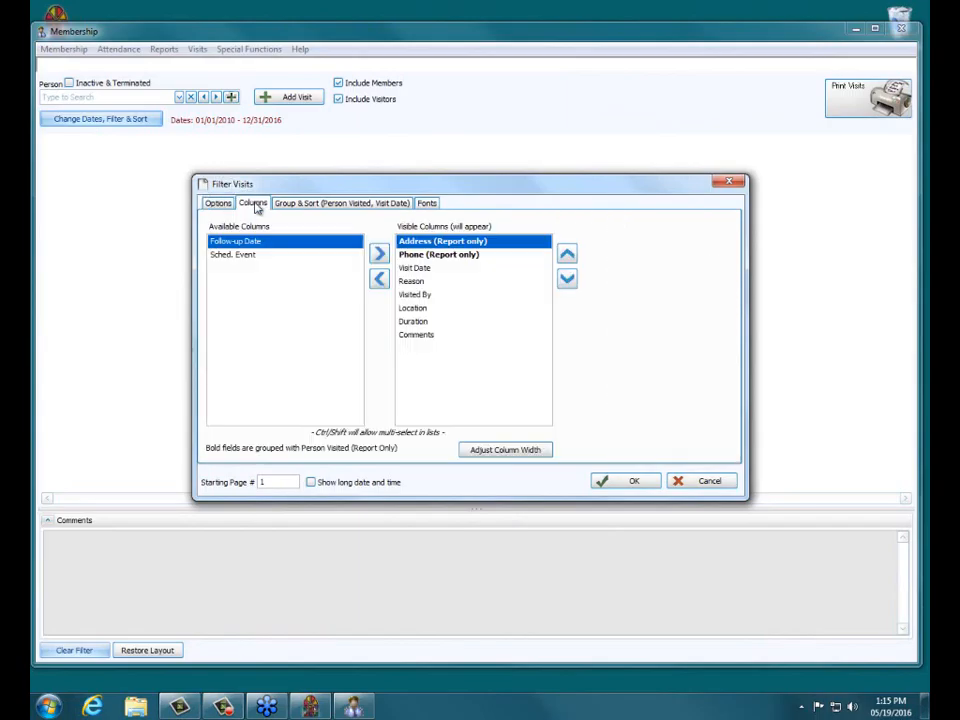
double_click(418, 321)
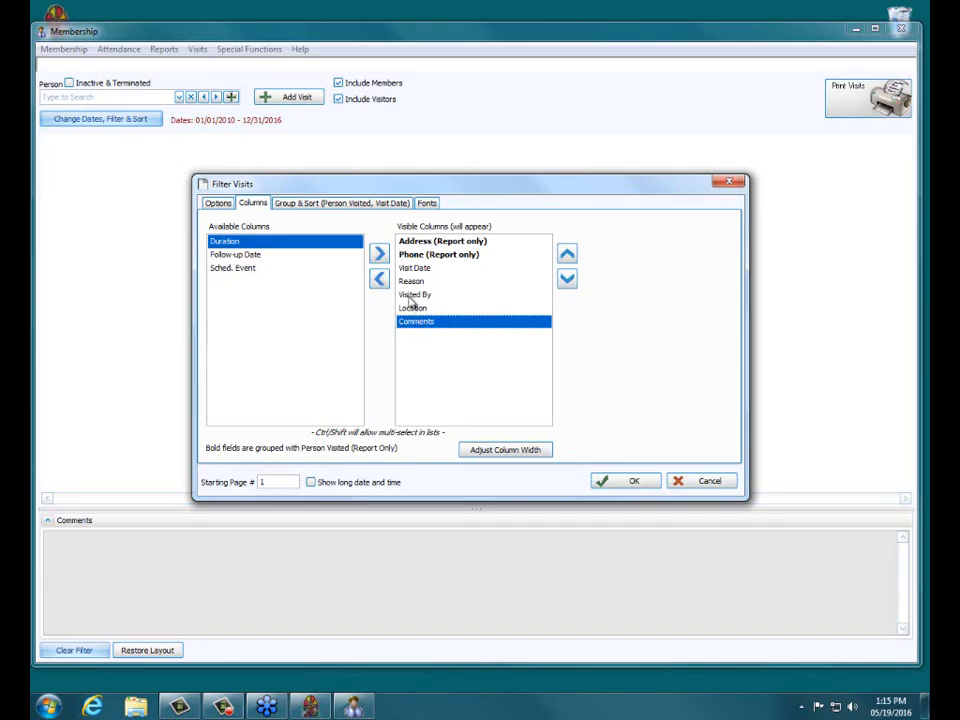
Step: Set the first sort and grouping field to Visited By and apply the filter settings
left_click(366, 205)
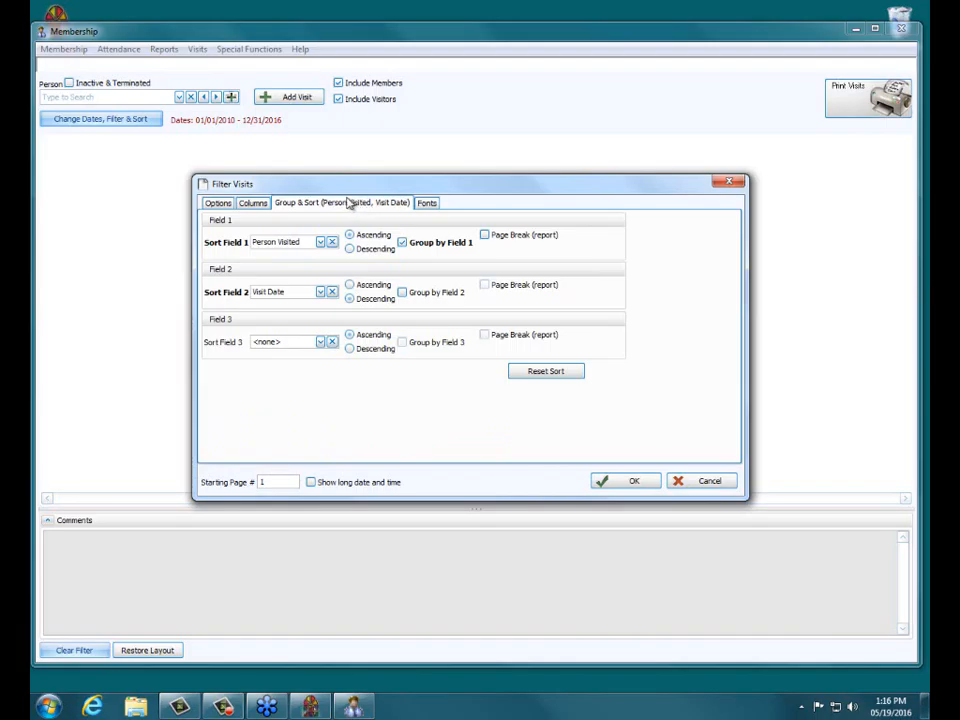
left_click(320, 243)
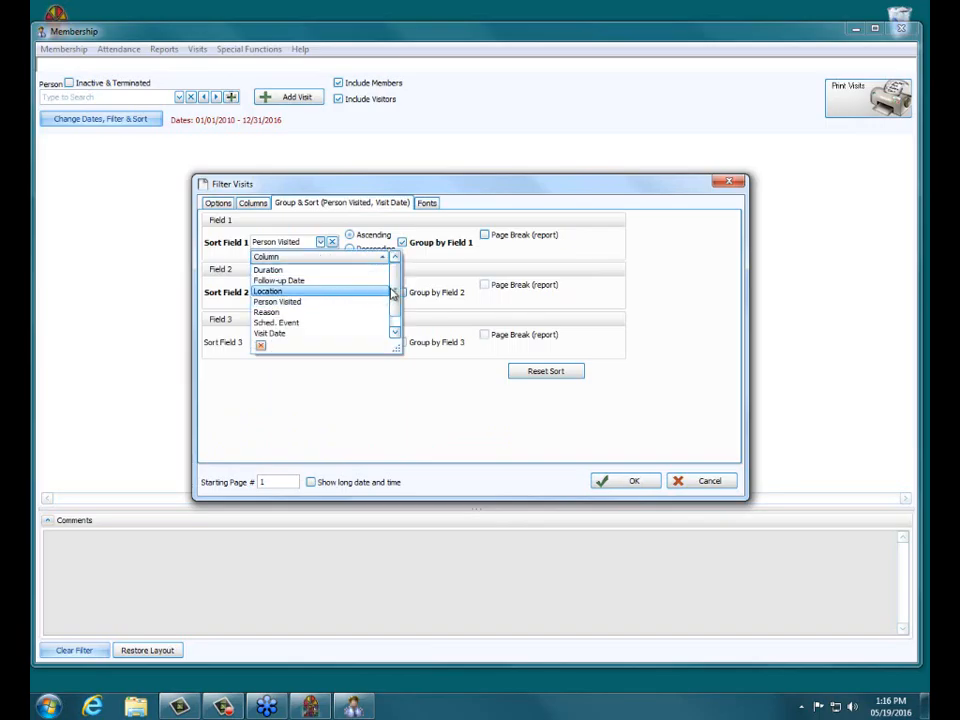
left_click_drag(394, 287, 396, 304)
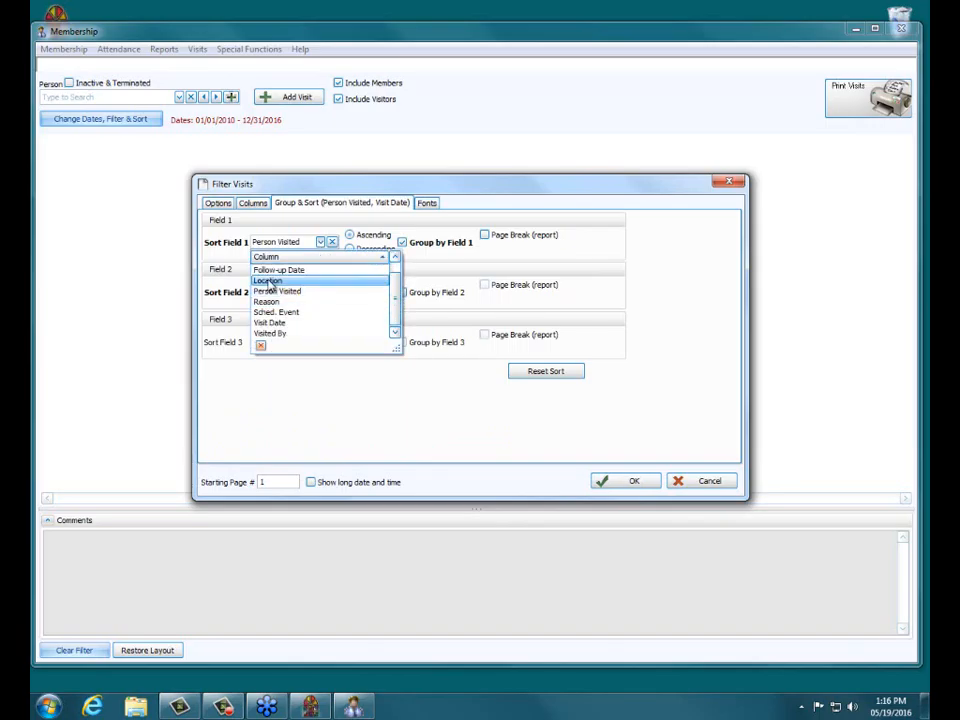
left_click(274, 334)
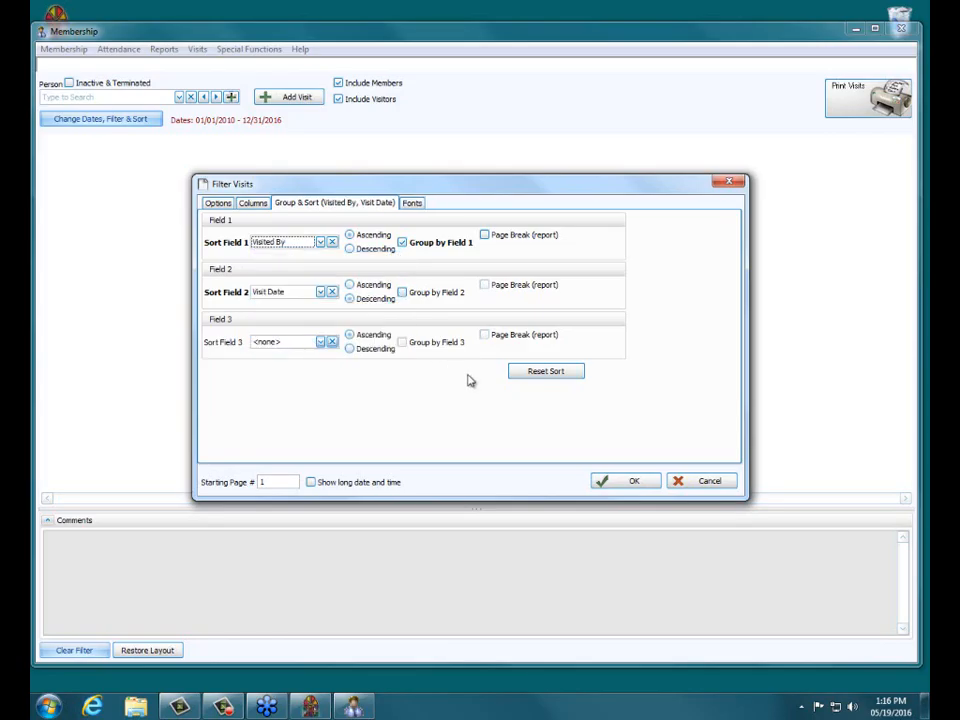
left_click(632, 482)
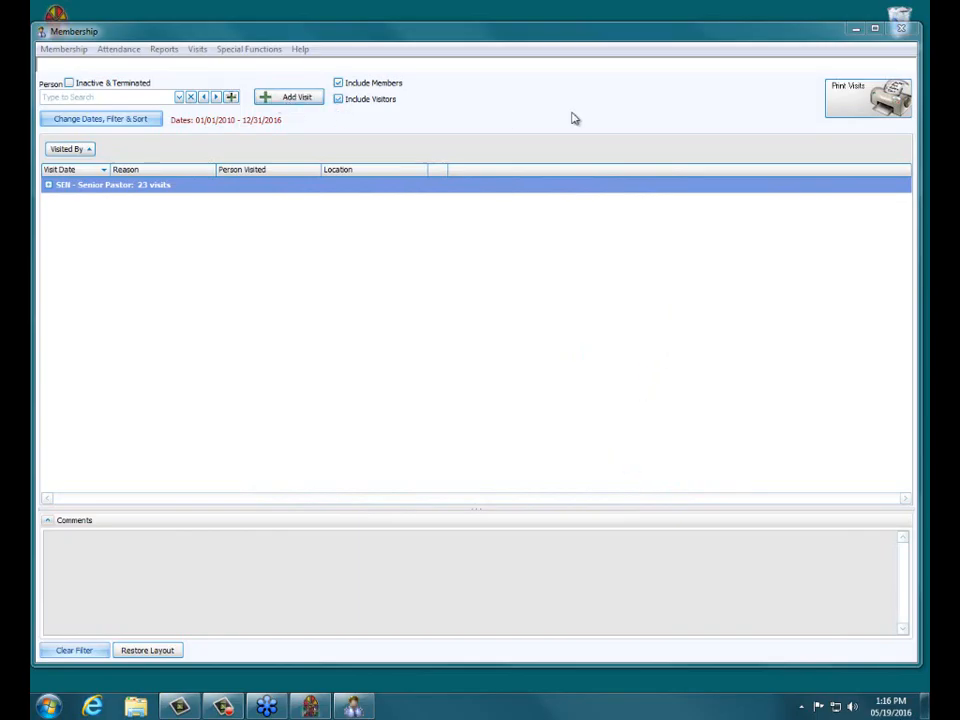
Step: Preview the visits report grouped by Visited By, scroll through both pages, and close the preview
left_click(881, 112)
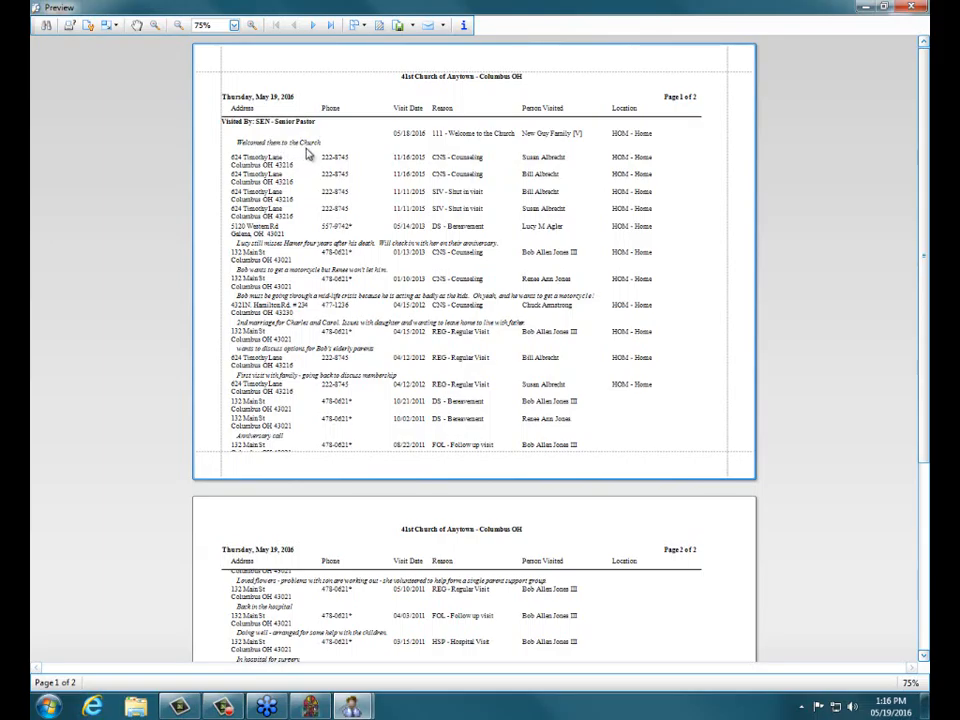
scroll(315, 146, "down", 1)
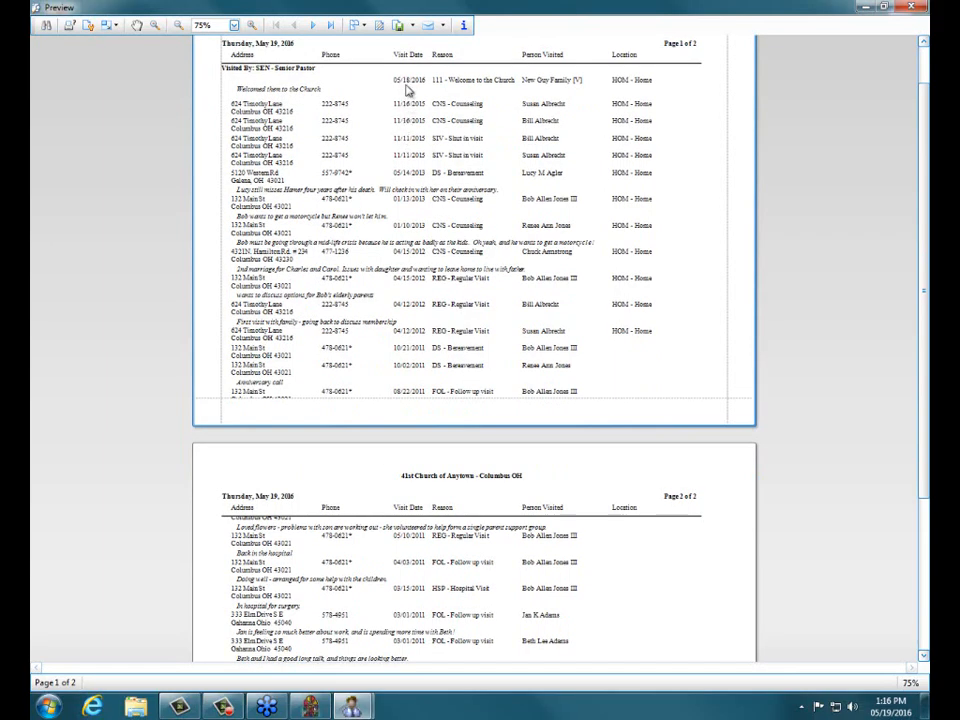
scroll(408, 97, "down", 1)
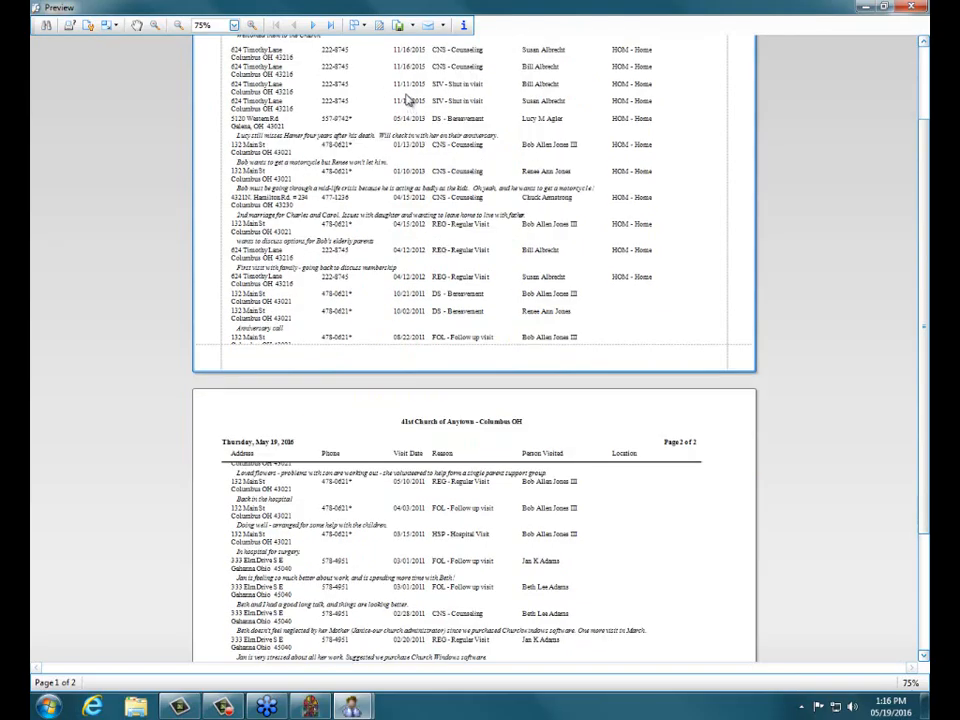
scroll(405, 66, "up", 1)
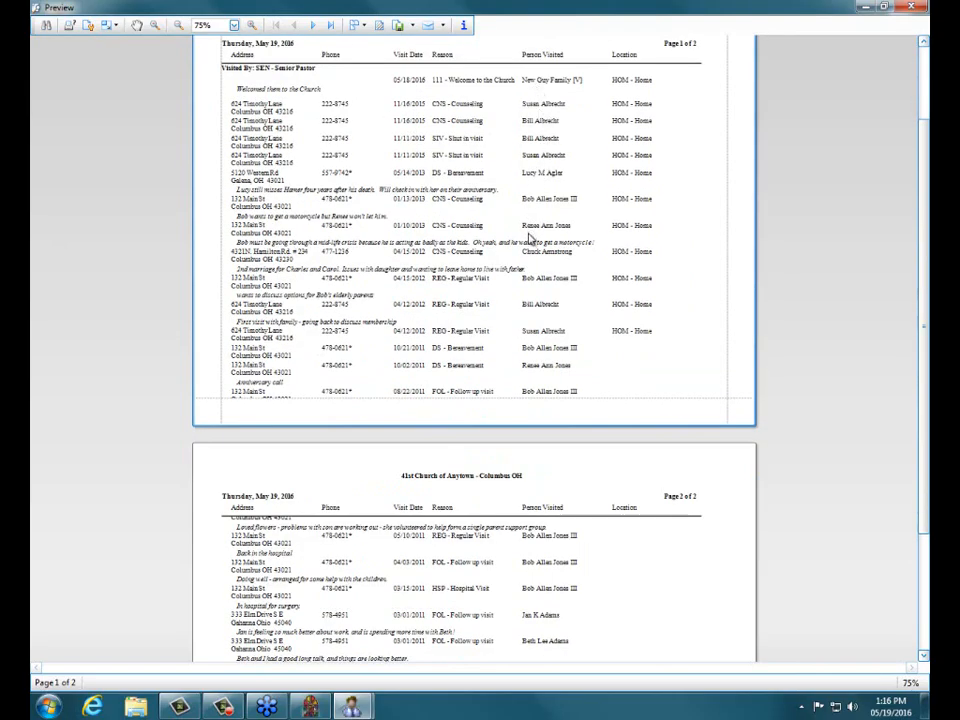
scroll(530, 236, "down", 2)
scroll(545, 252, "down", 2)
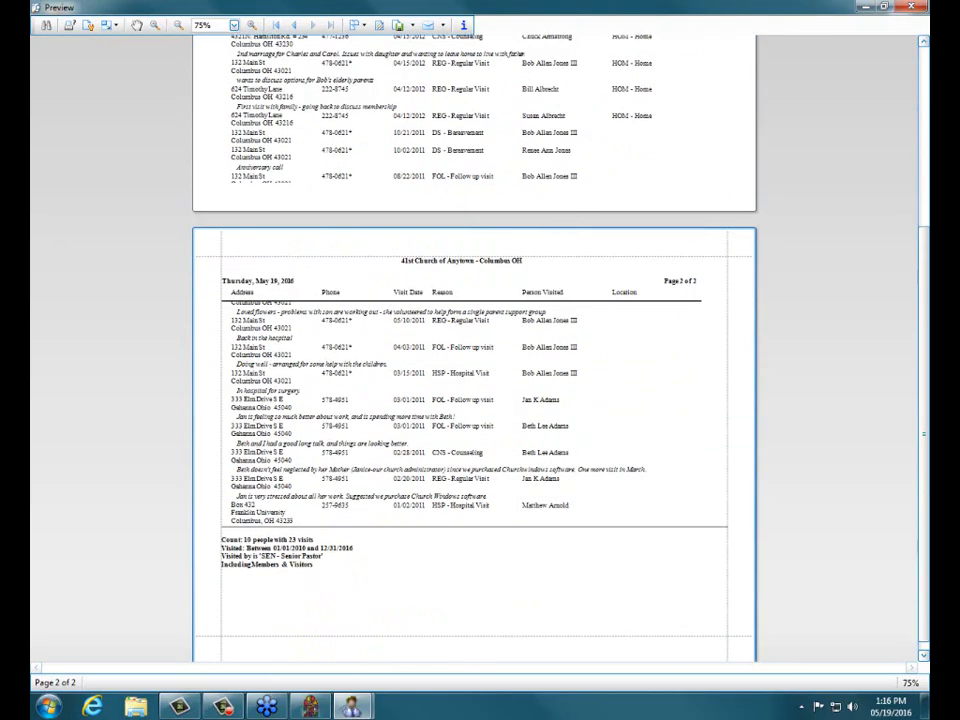
left_click(911, 8)
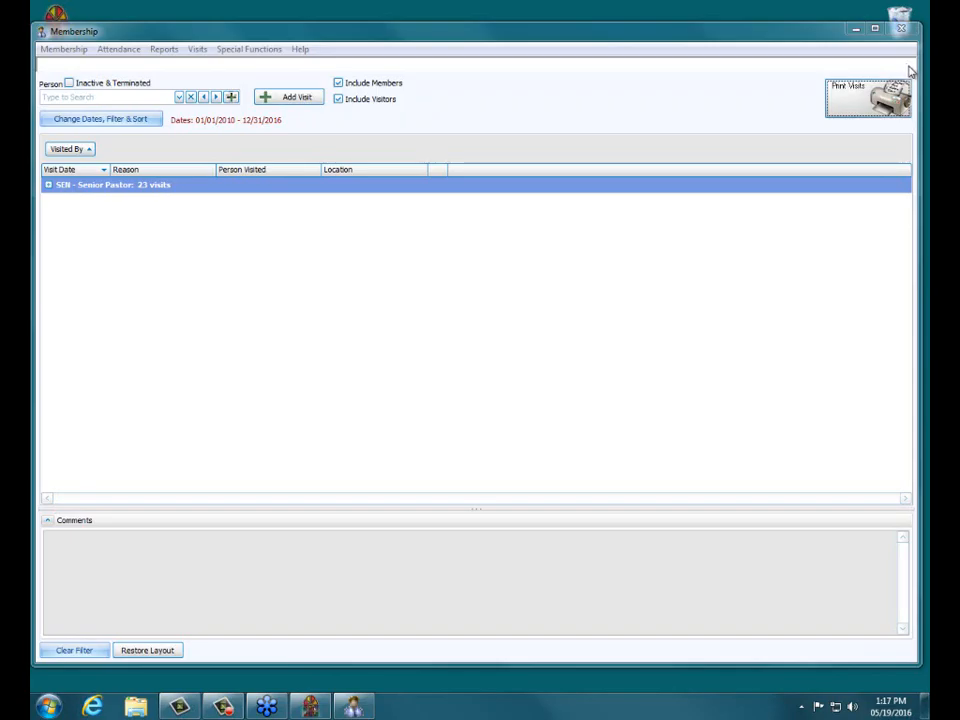
Step: Close the Visits window and exit the Membership module
left_click(908, 68)
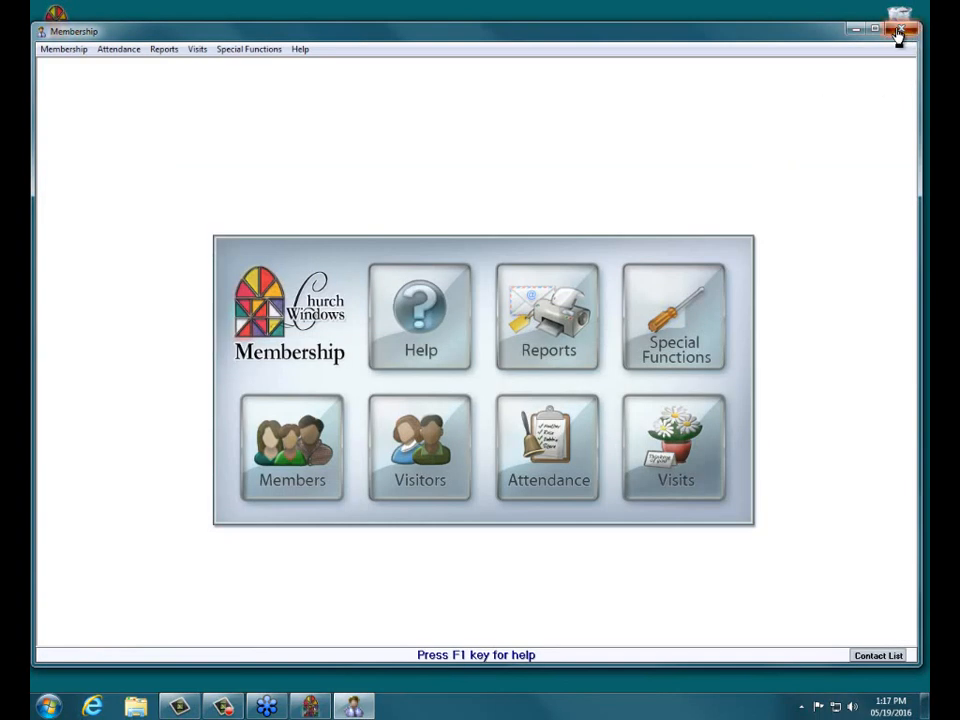
left_click(897, 31)
left_click(544, 394)
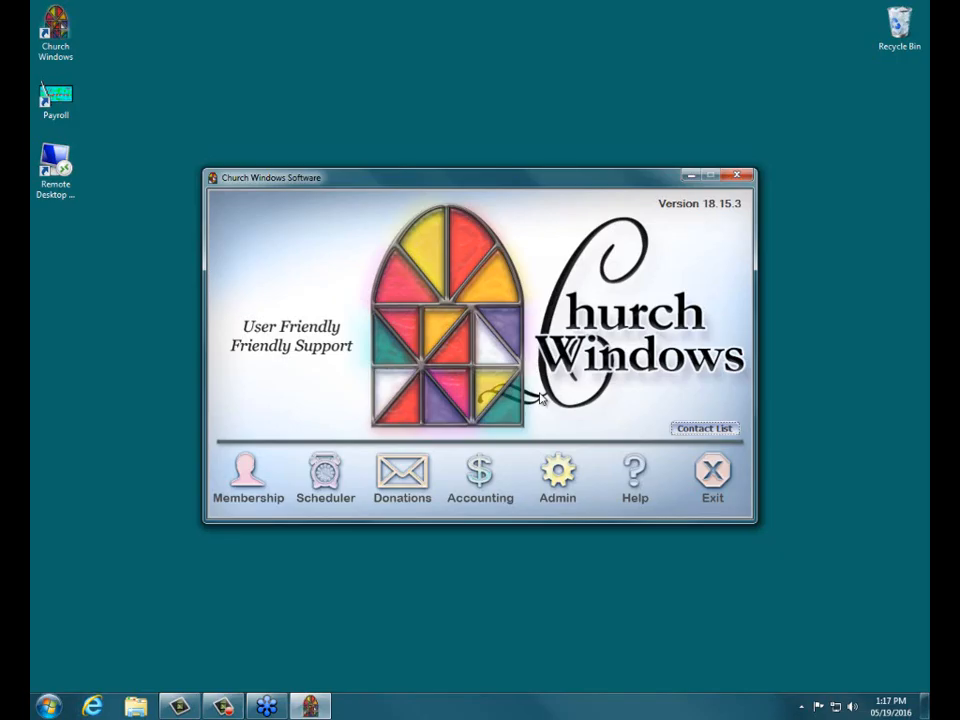
Step: Open Security and restrict the full user to viewing only visits with Visited By codes NUR, 100, DCN and WEL
left_click(566, 485)
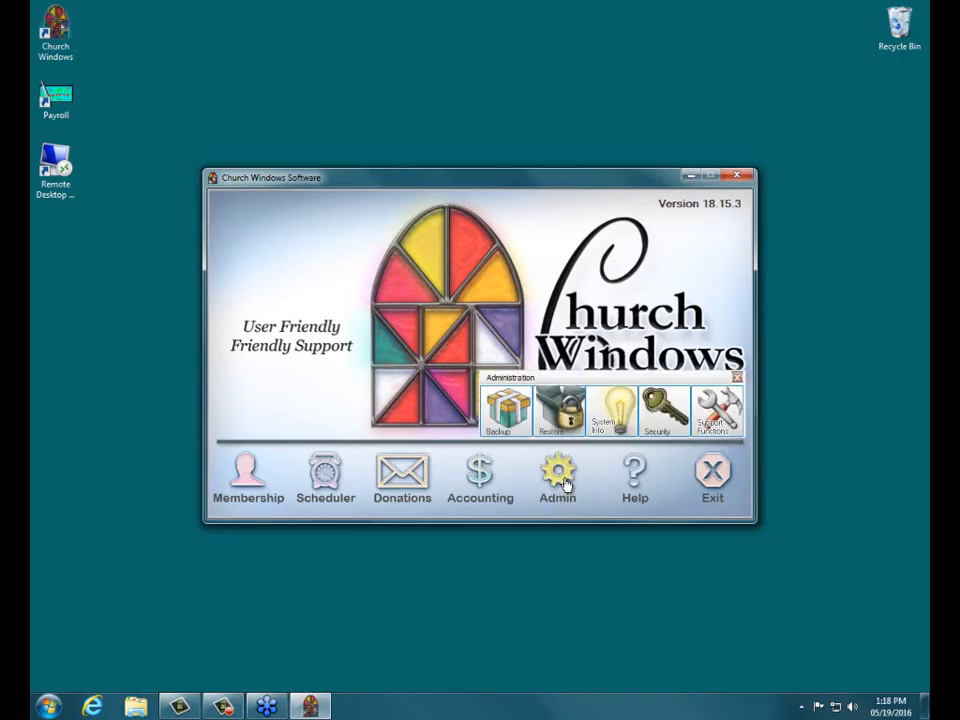
left_click(657, 429)
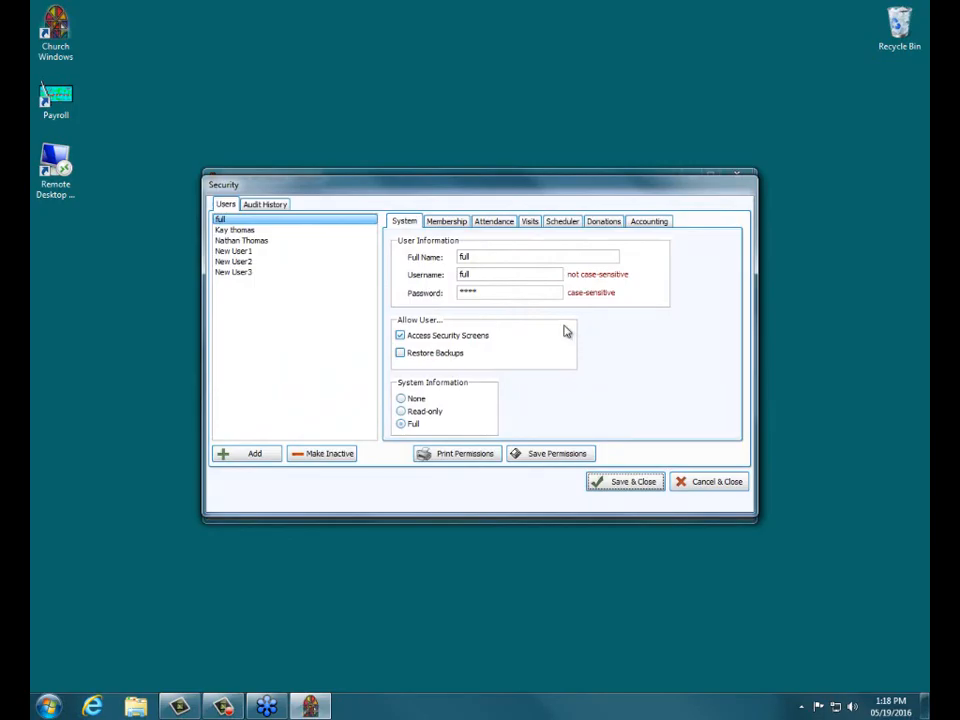
left_click(530, 222)
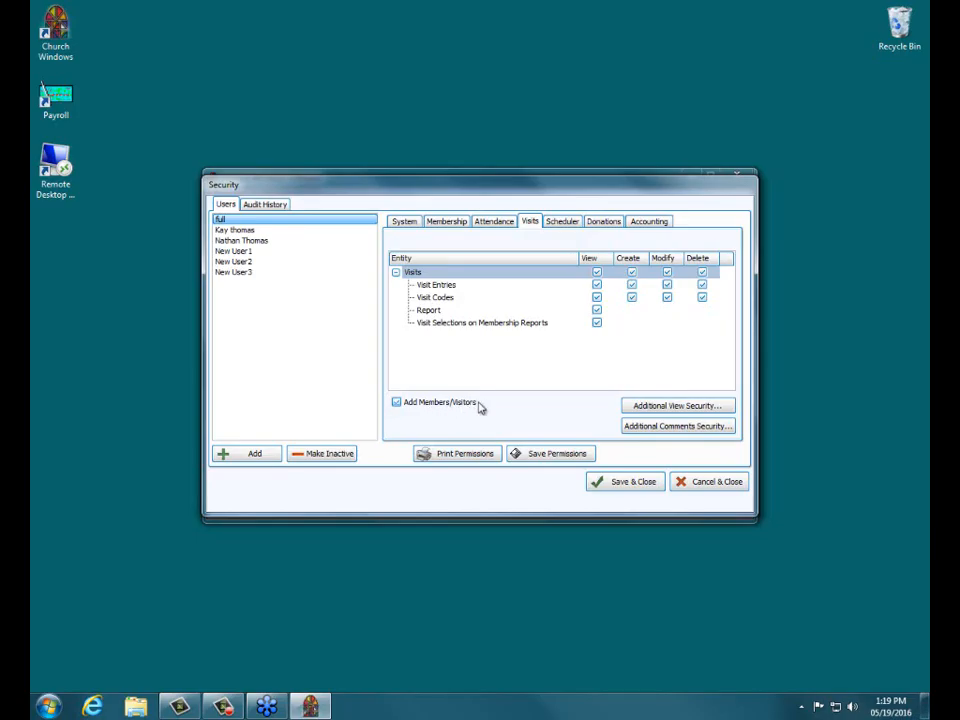
left_click(660, 406)
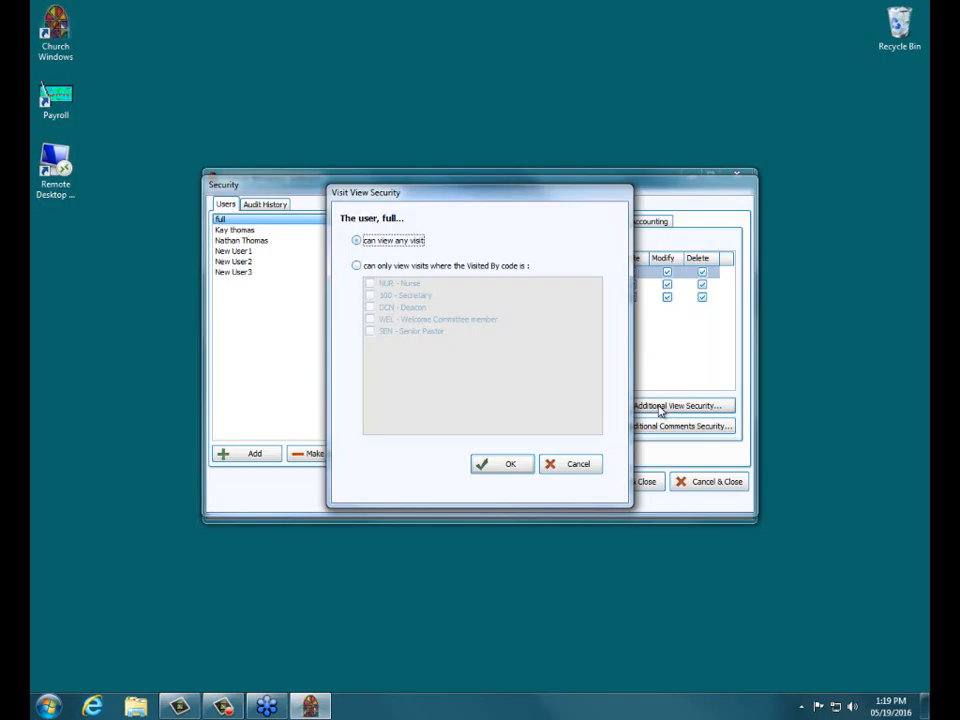
left_click(357, 266)
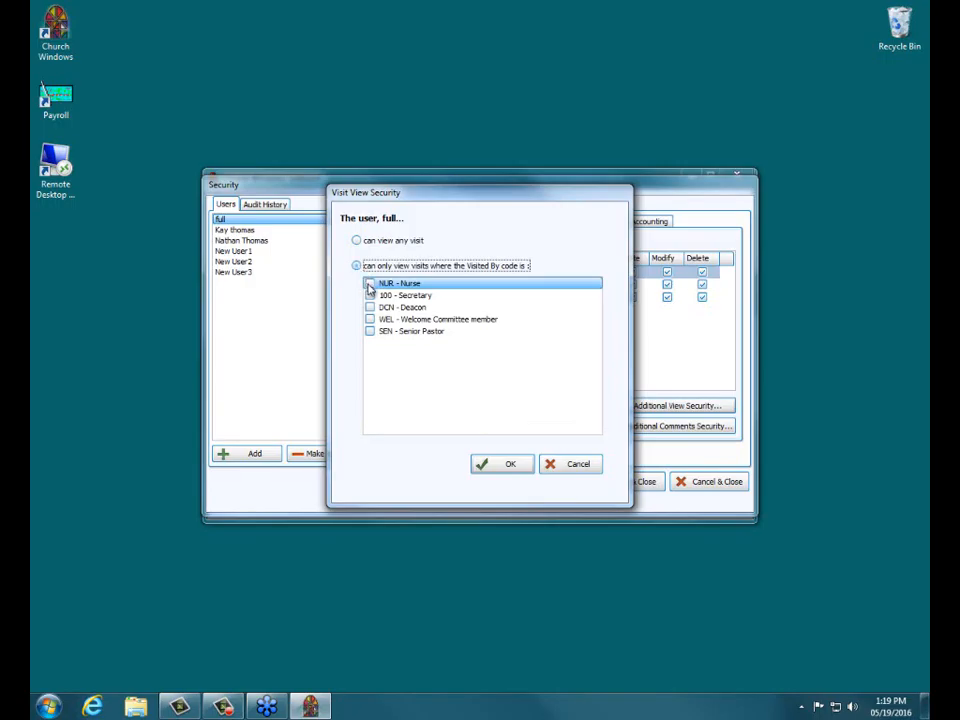
left_click(370, 283)
double_click(370, 295)
double_click(370, 307)
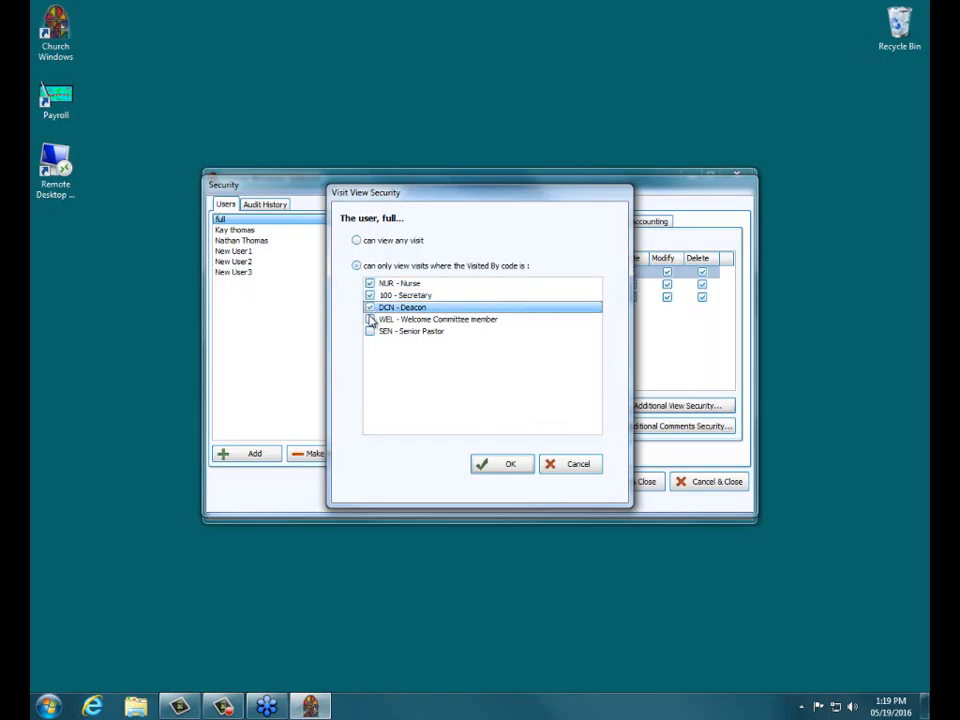
left_click(370, 319)
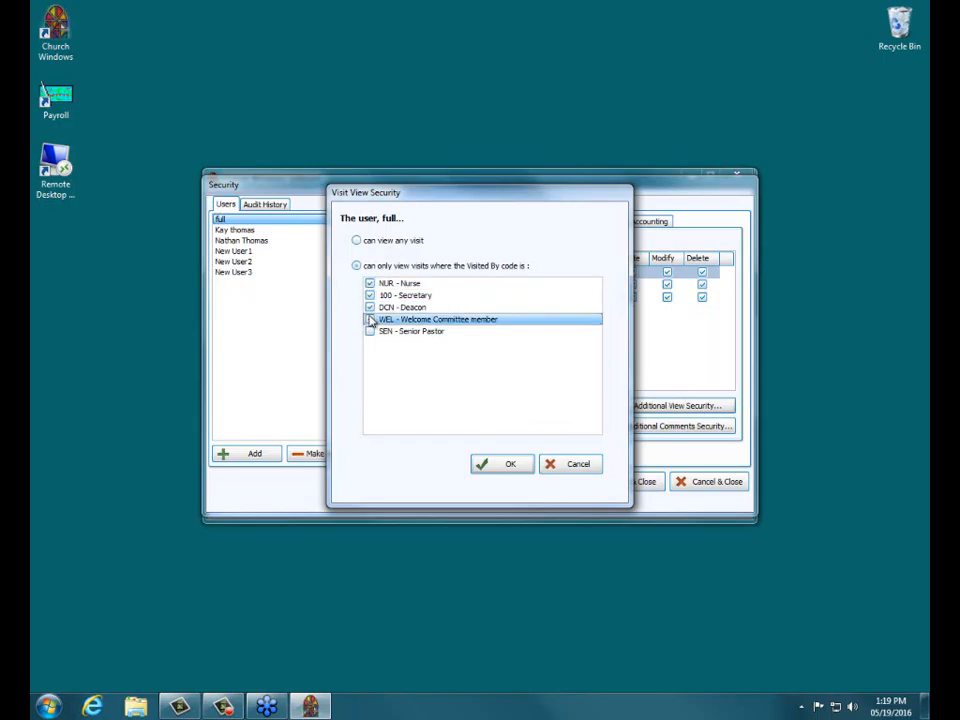
left_click(370, 319)
left_click(508, 463)
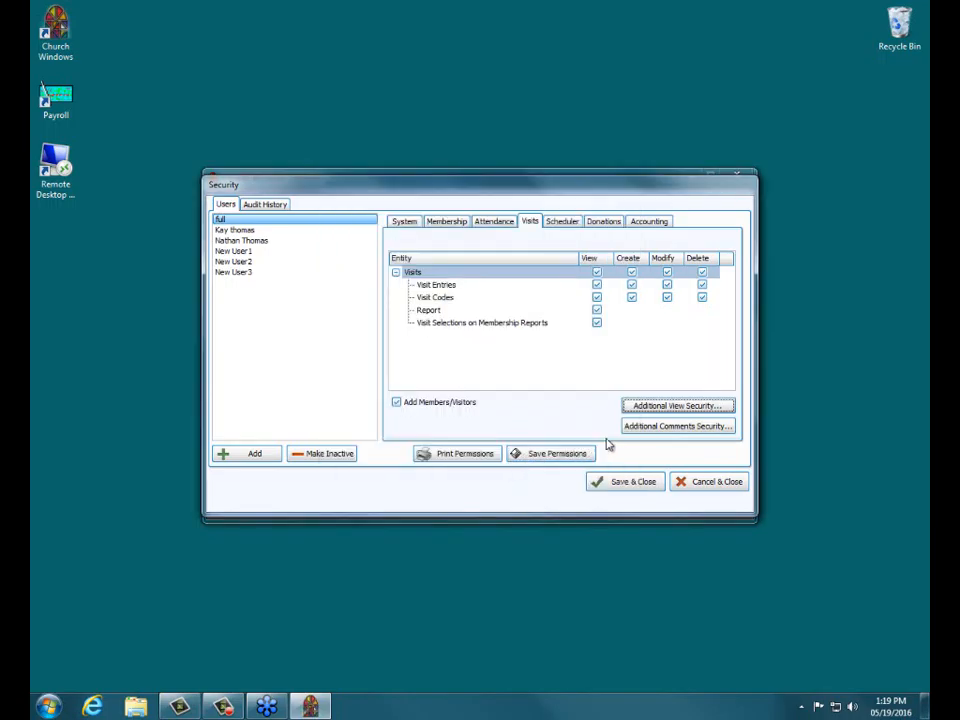
Step: Restrict the full user's visit comments to those with Visited By codes NUR, 100, DCN and WEL
left_click(665, 433)
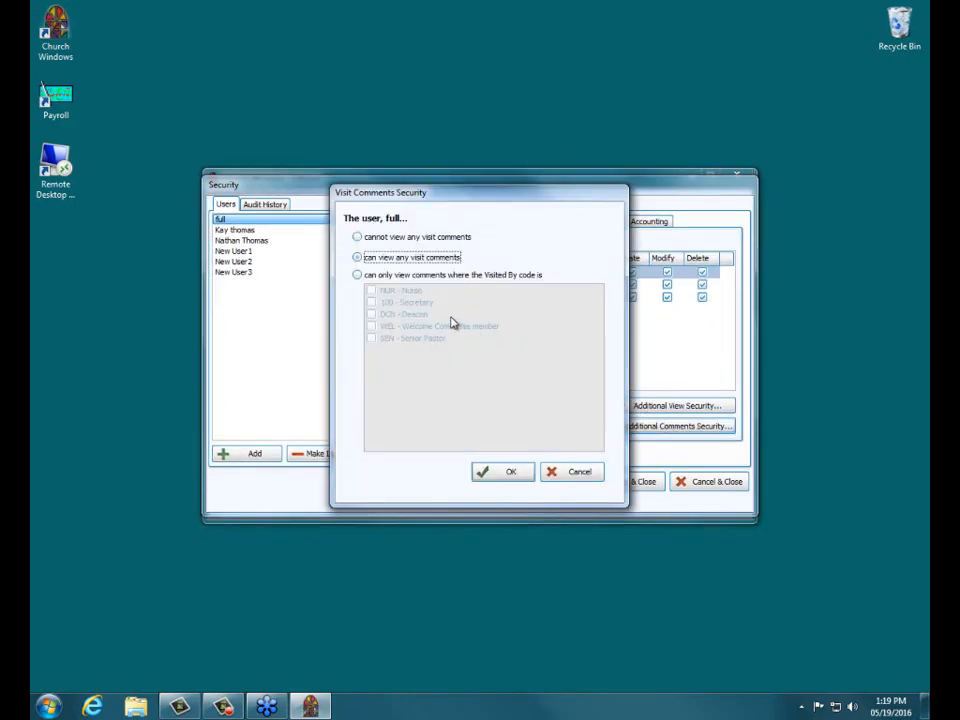
left_click(357, 238)
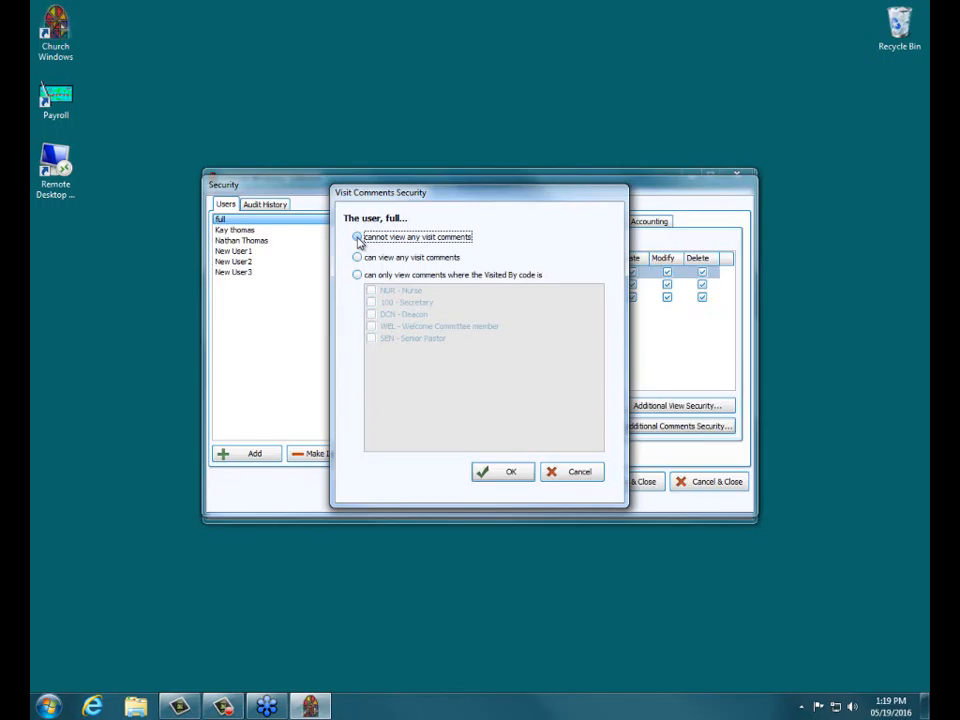
left_click(358, 275)
left_click(371, 291)
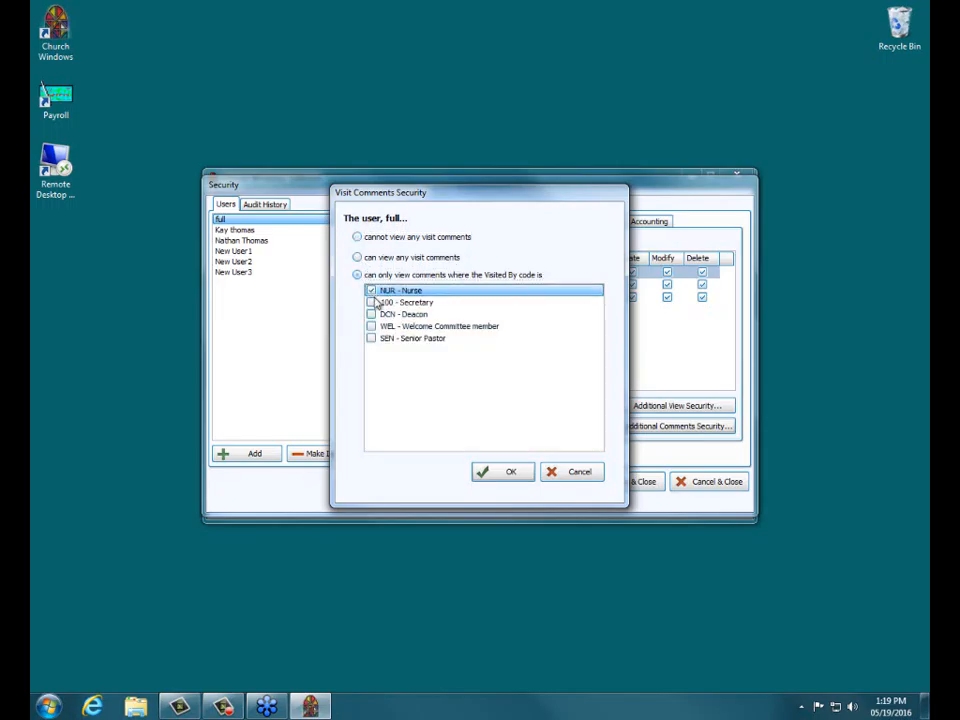
left_click(371, 302)
left_click(371, 314)
left_click(371, 327)
left_click(499, 474)
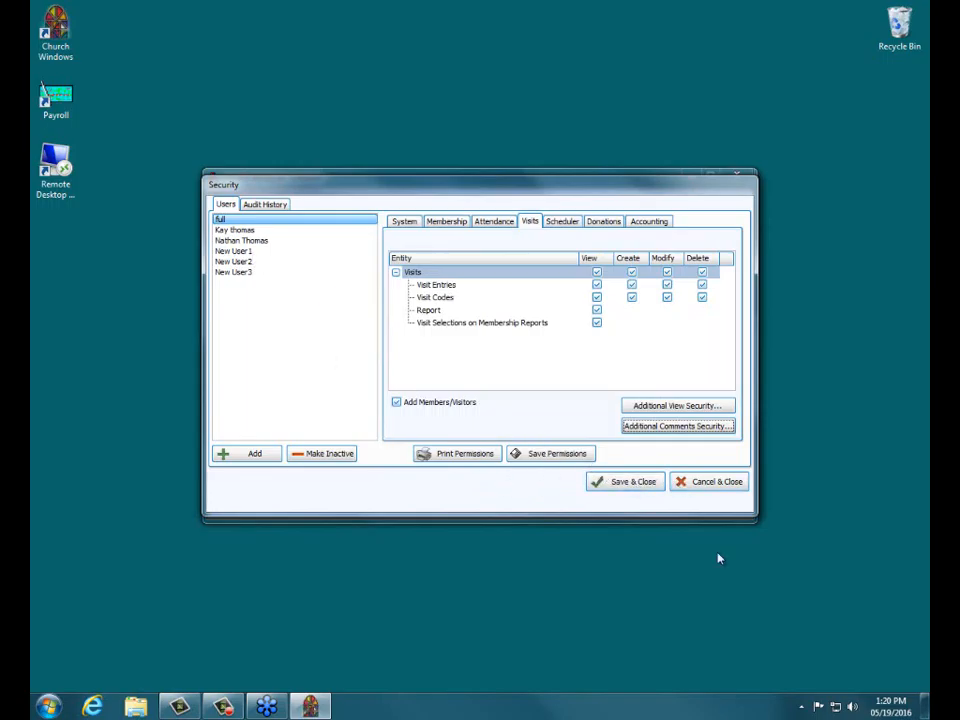
Step: Review the Visits permissions of New User1 and New User2, then save and close Security
left_click(236, 252)
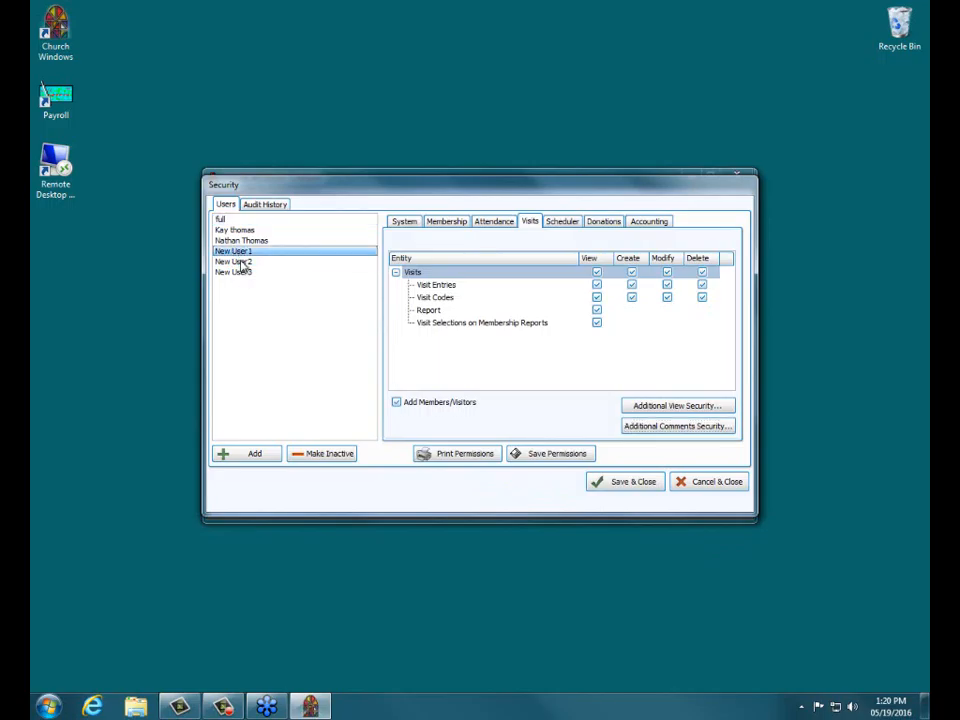
left_click(240, 262)
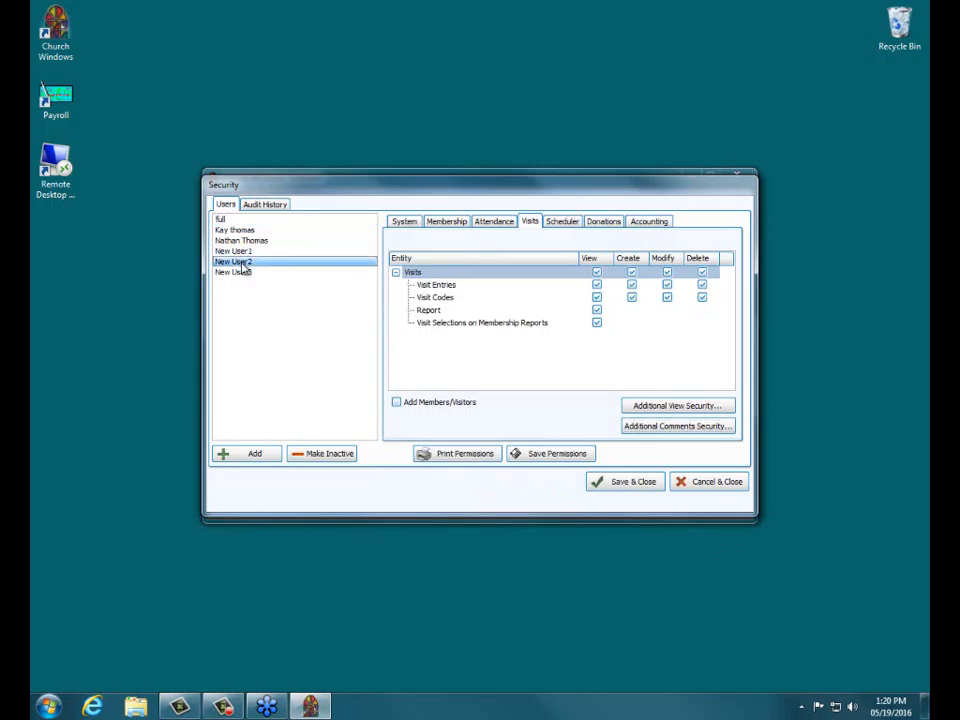
left_click(612, 486)
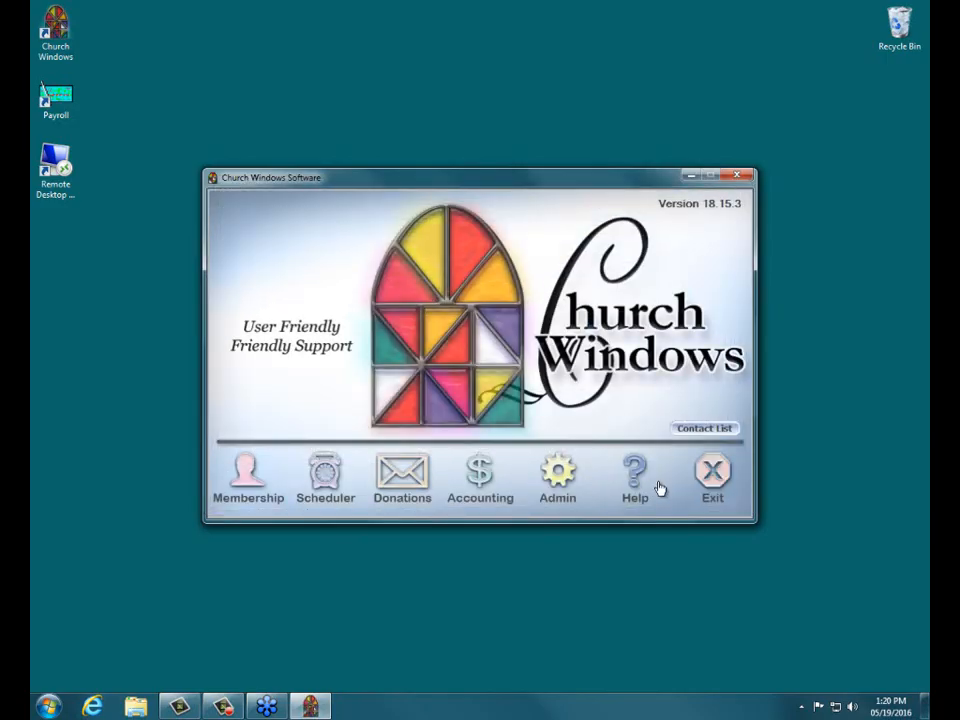
Step: Restart Church Windows, sign in as user noview with the account password, and open the Membership module
left_click(713, 487)
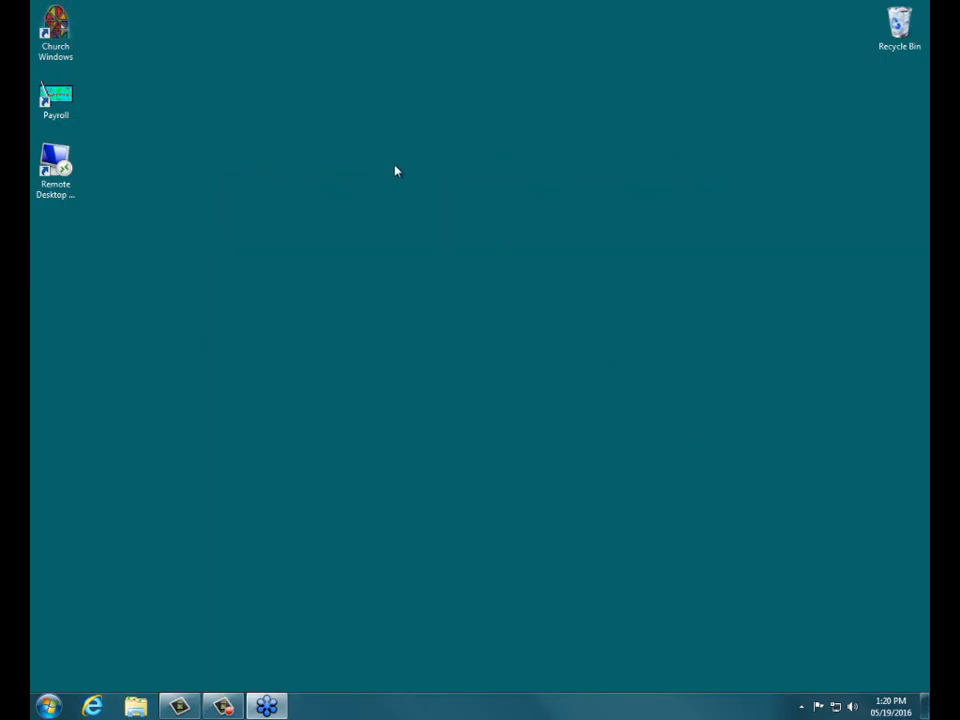
double_click(57, 25)
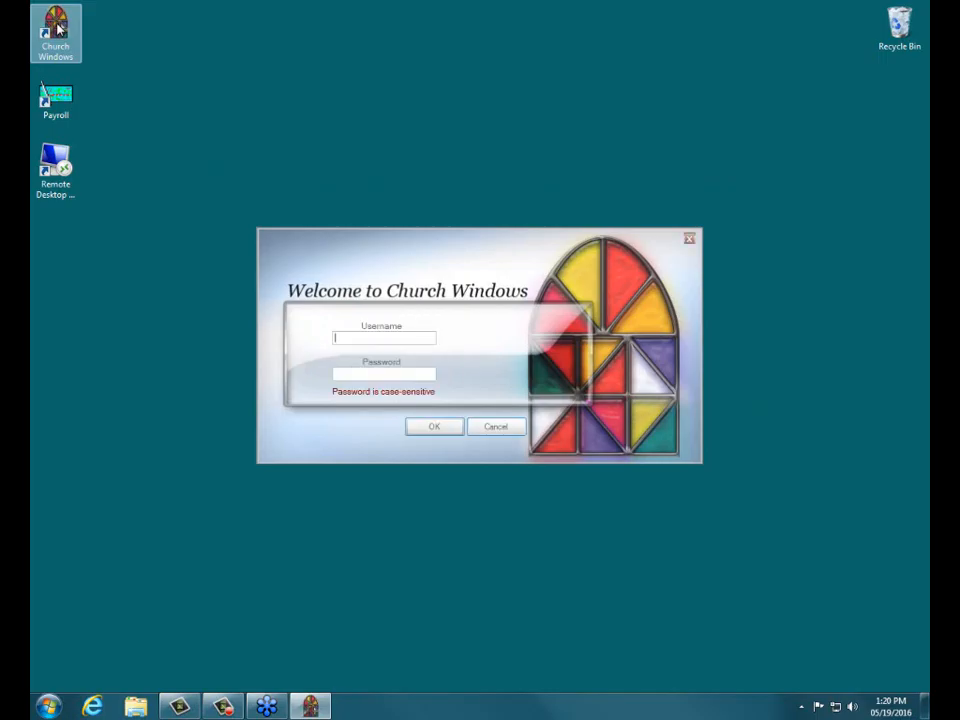
type("noview******")
key("Return")
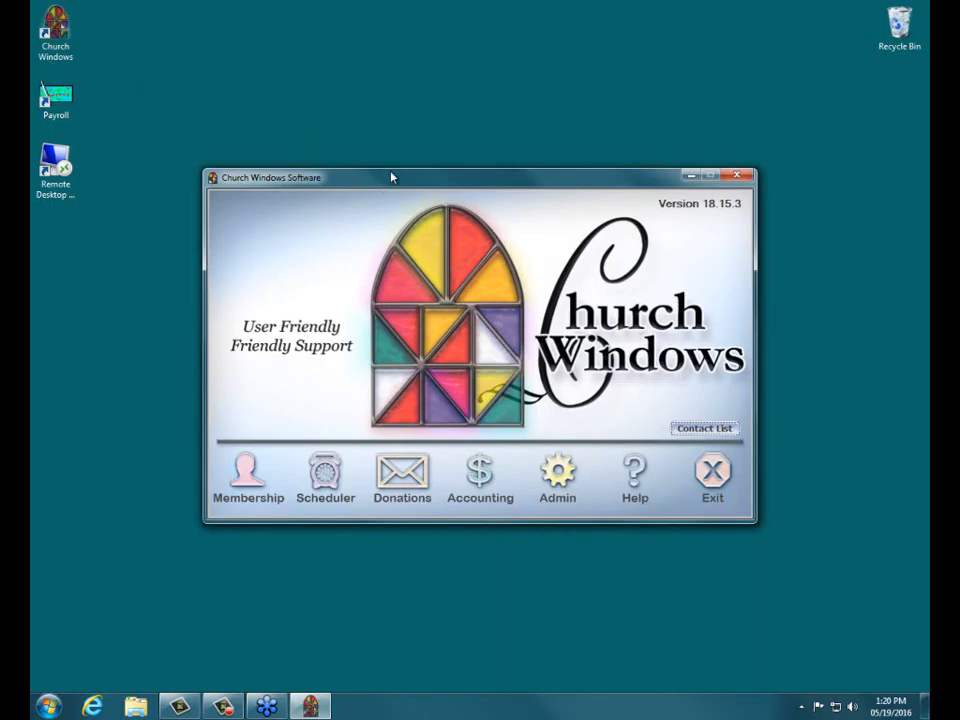
left_click(255, 476)
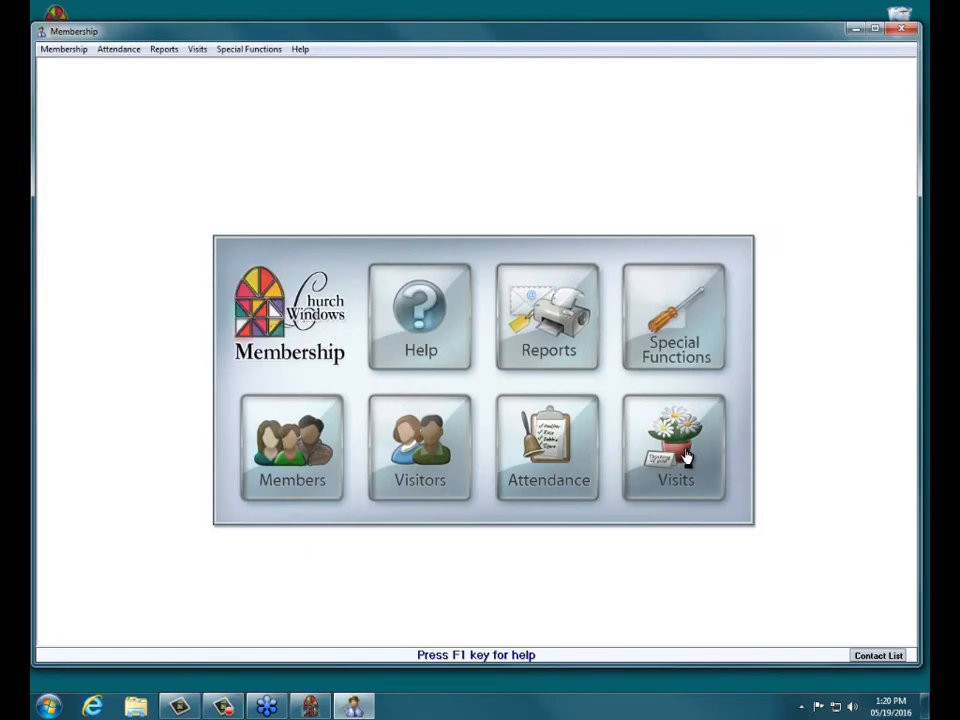
Step: Open the Visits window and enlarge it to show more of the visit list
left_click(686, 457)
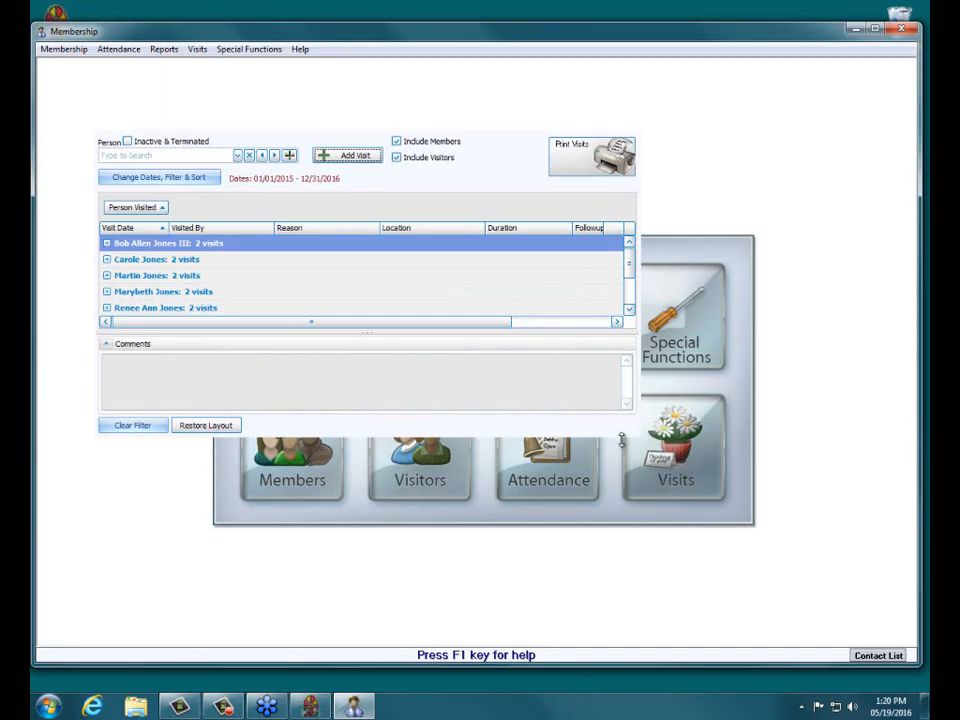
left_click_drag(621, 440, 617, 557)
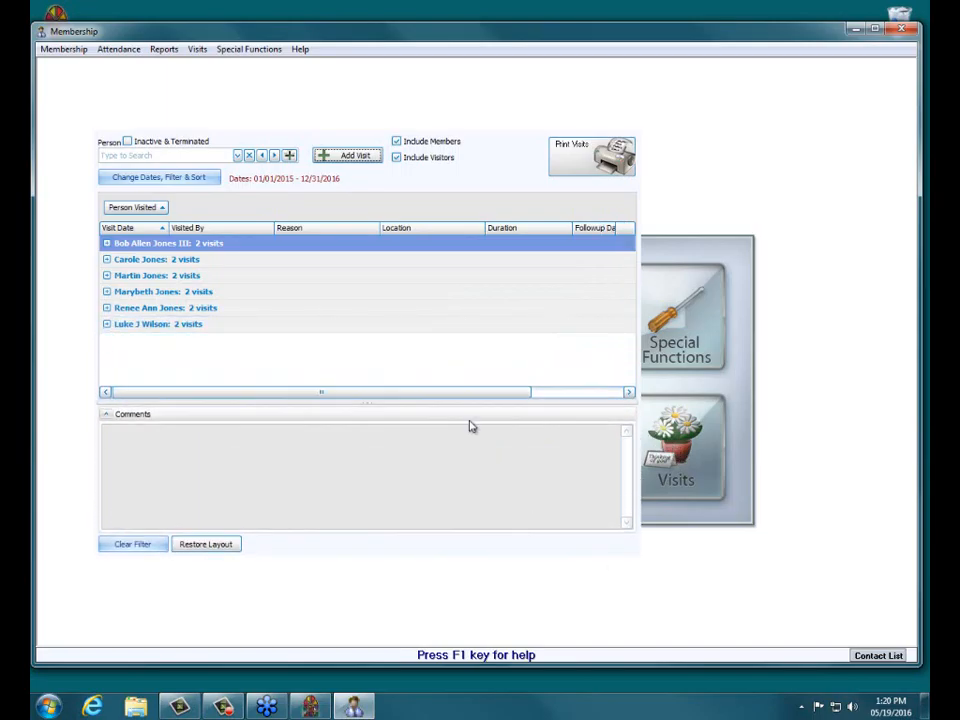
Step: Filter the visits to start from 01/01/2010 and exclude visitors
left_click(196, 182)
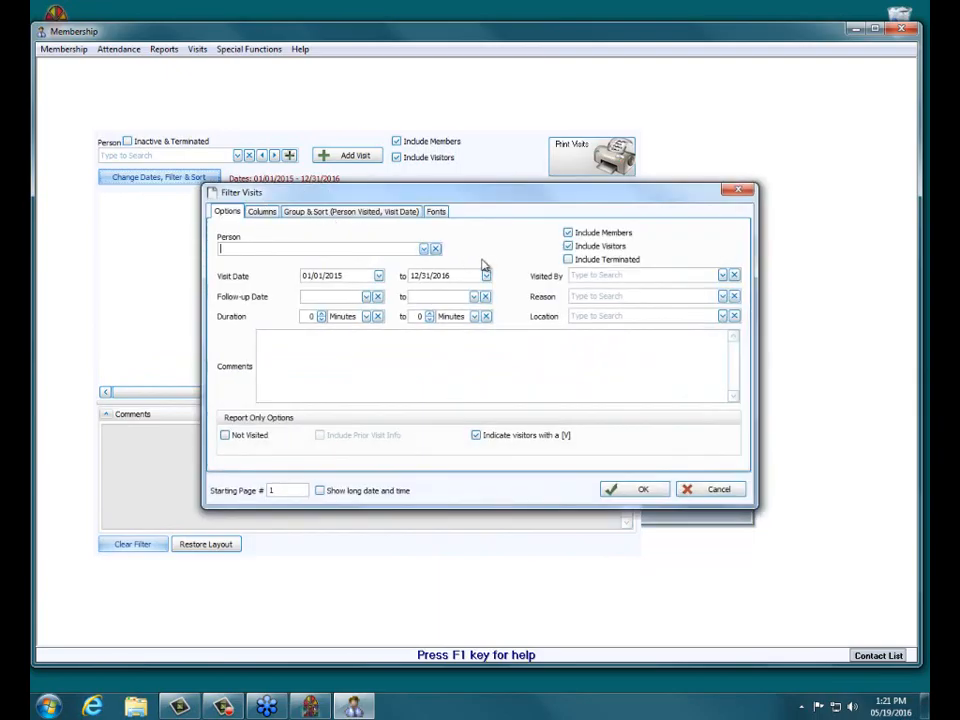
left_click(379, 276)
left_click(400, 304)
left_click(400, 304)
left_click(400, 304)
left_click(400, 304)
left_click(400, 304)
left_click(408, 338)
left_click(722, 276)
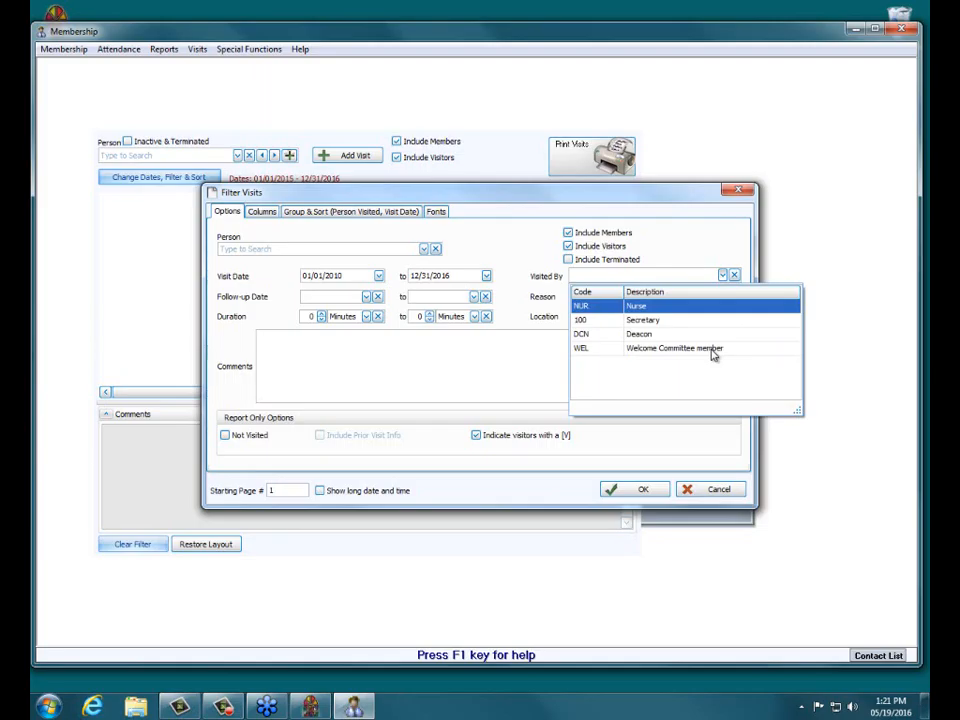
left_click(734, 251)
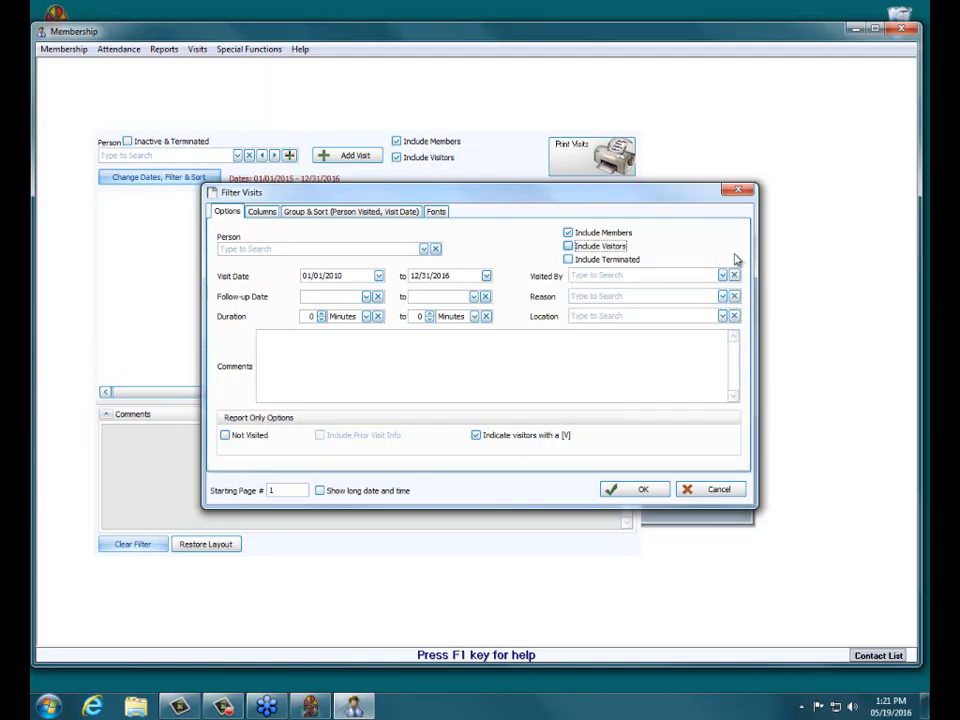
left_click(643, 490)
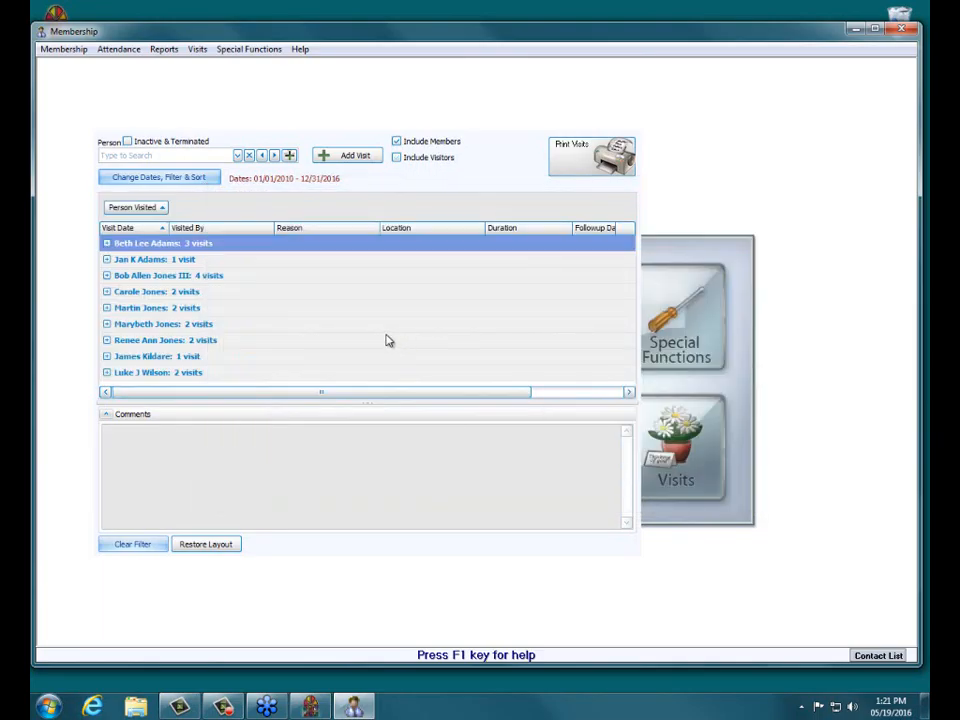
left_click(107, 244)
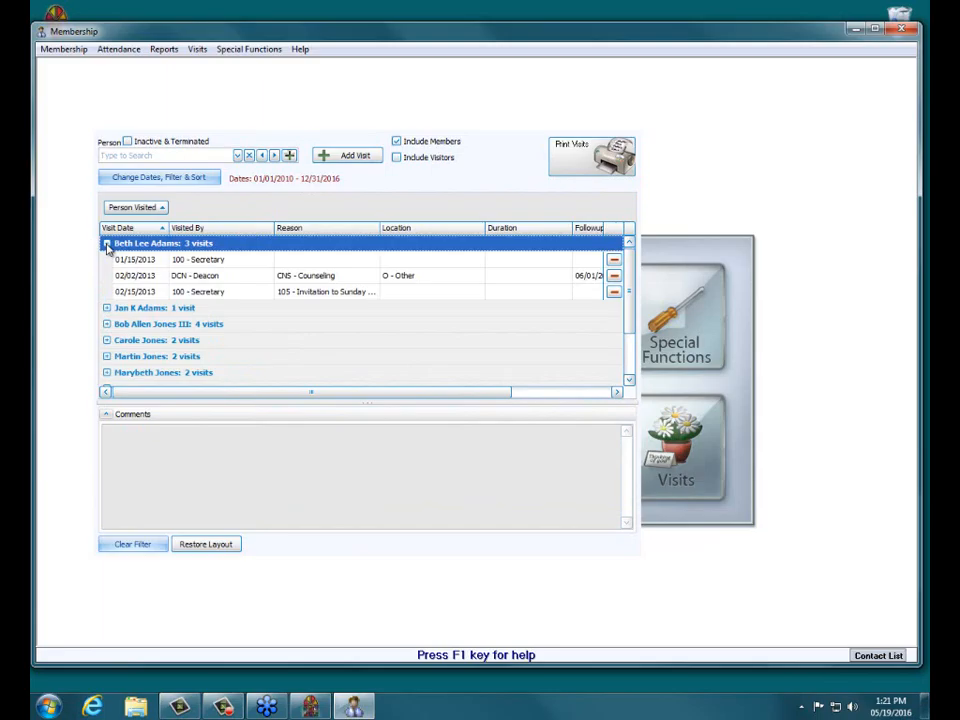
left_click(107, 244)
left_click(107, 244)
Step: Close the Visits window and Membership module, and exit Church Windows
left_click(629, 129)
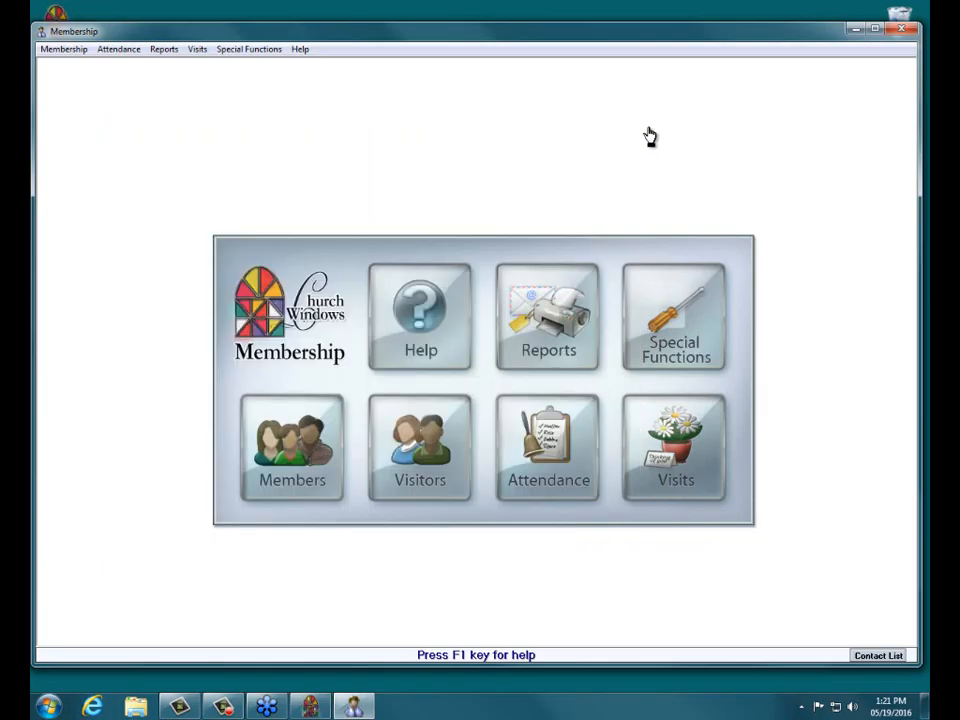
left_click(899, 28)
left_click(537, 395)
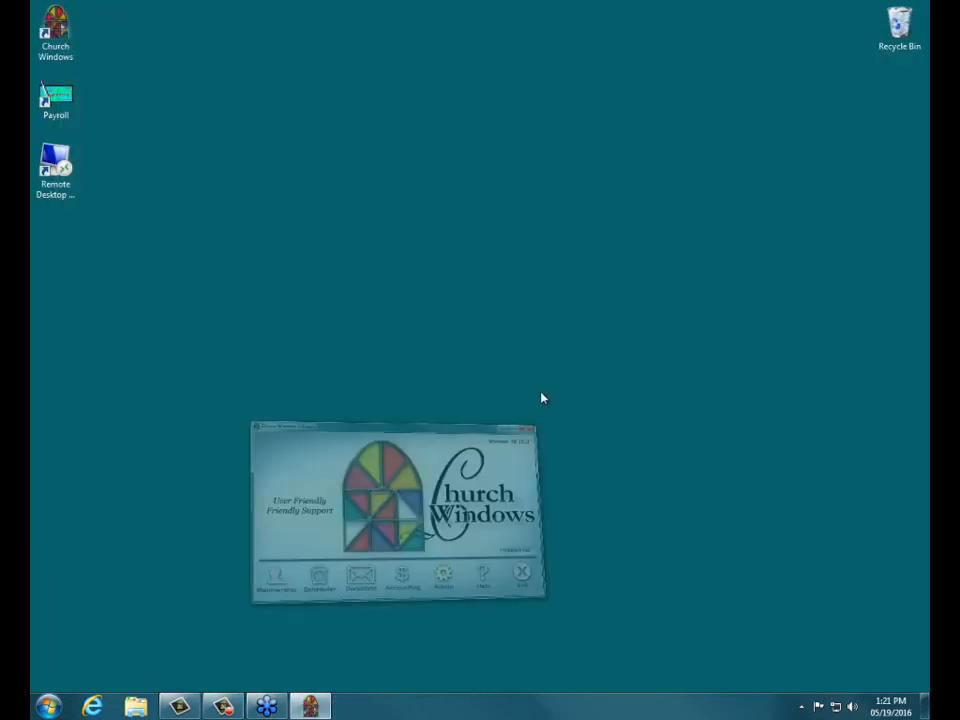
left_click(733, 484)
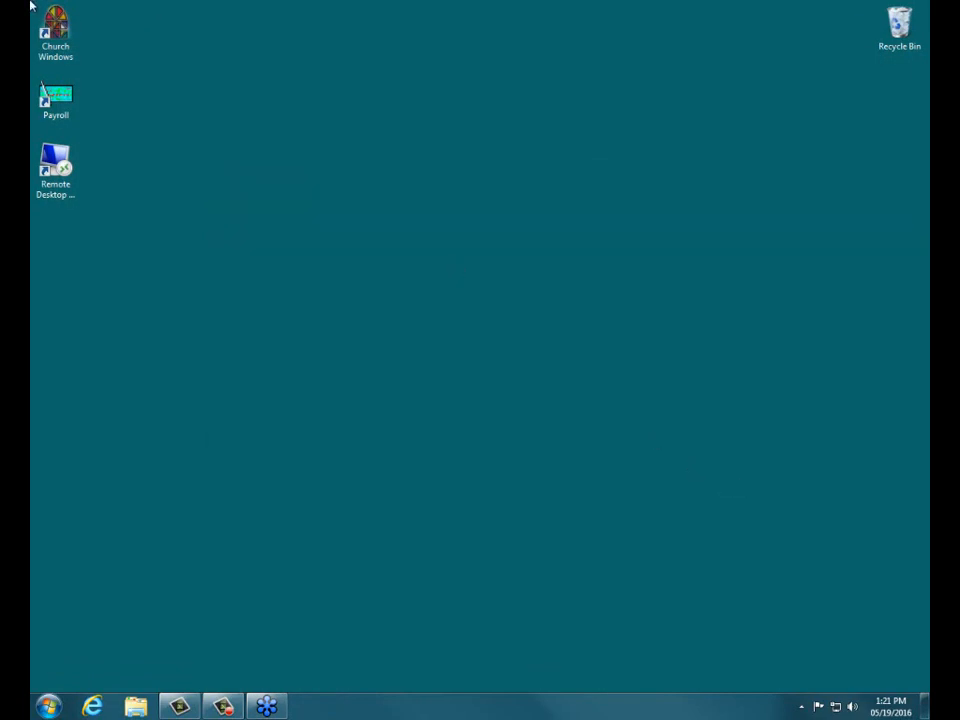
Step: Restart Church Windows and sign in as user nocomment with the account password
double_click(55, 48)
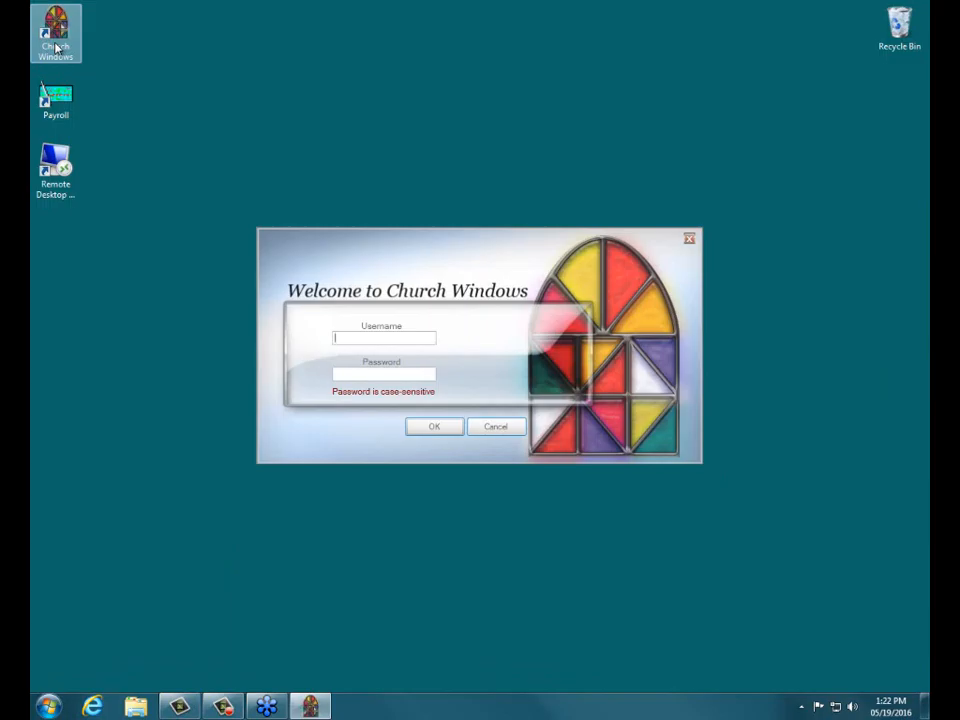
type("nocmment")
key("Tab")
type("**********")
key("Return")
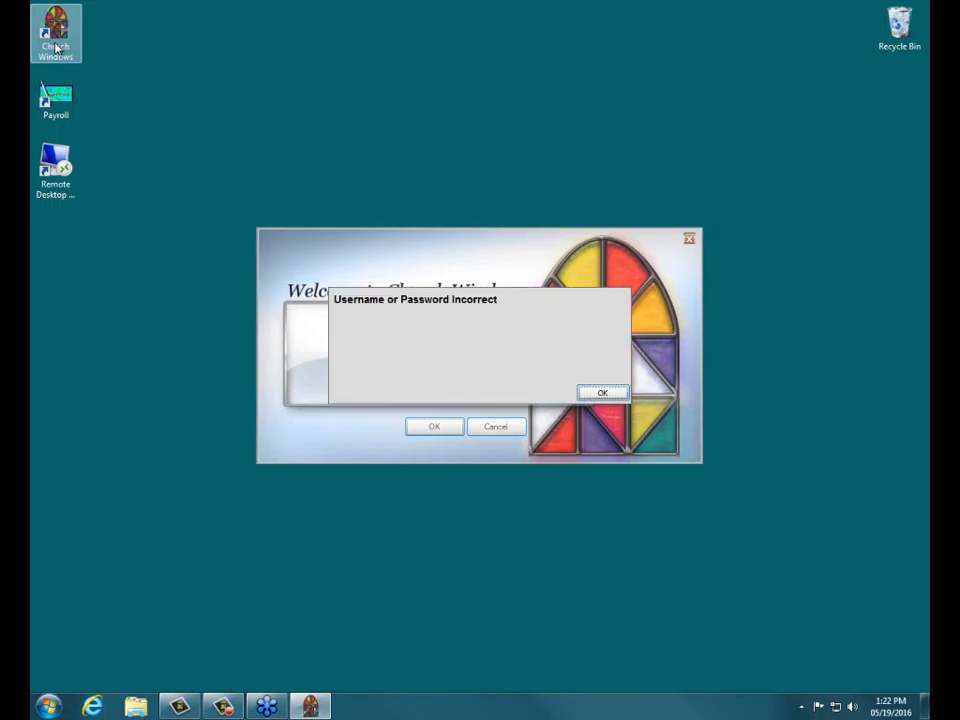
left_click(602, 392)
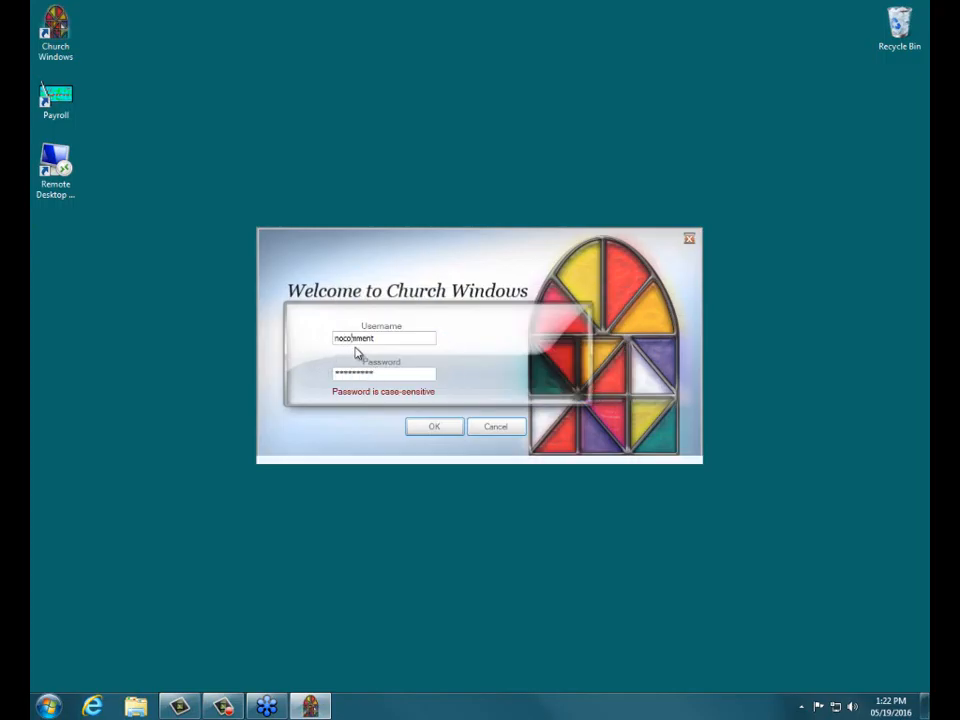
key("Return")
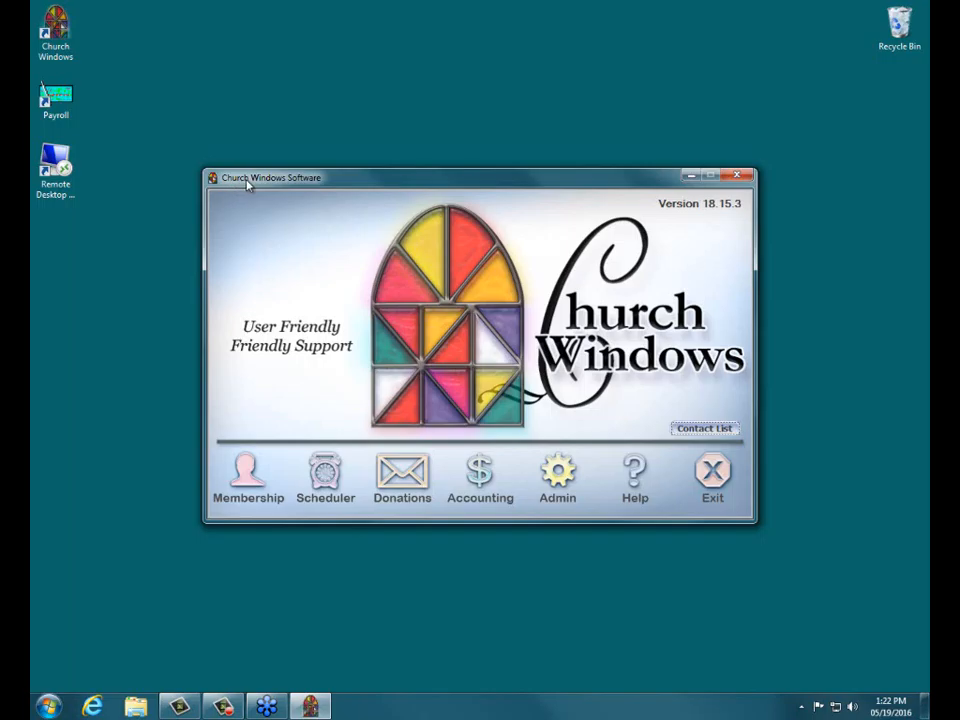
Step: Open the Membership module and its Visits window
left_click(248, 478)
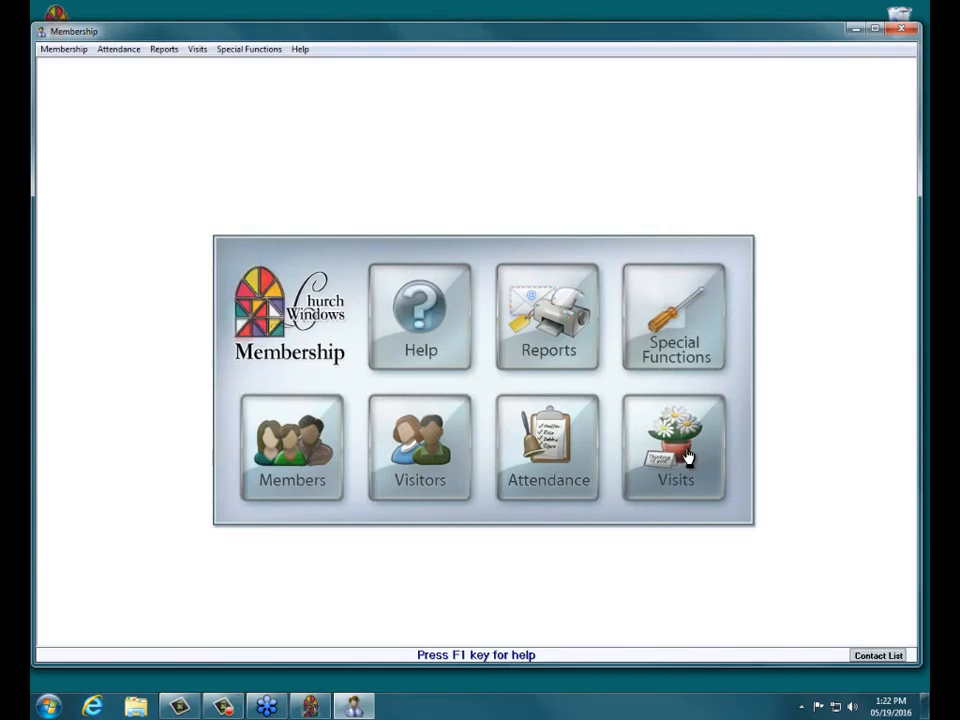
left_click(687, 457)
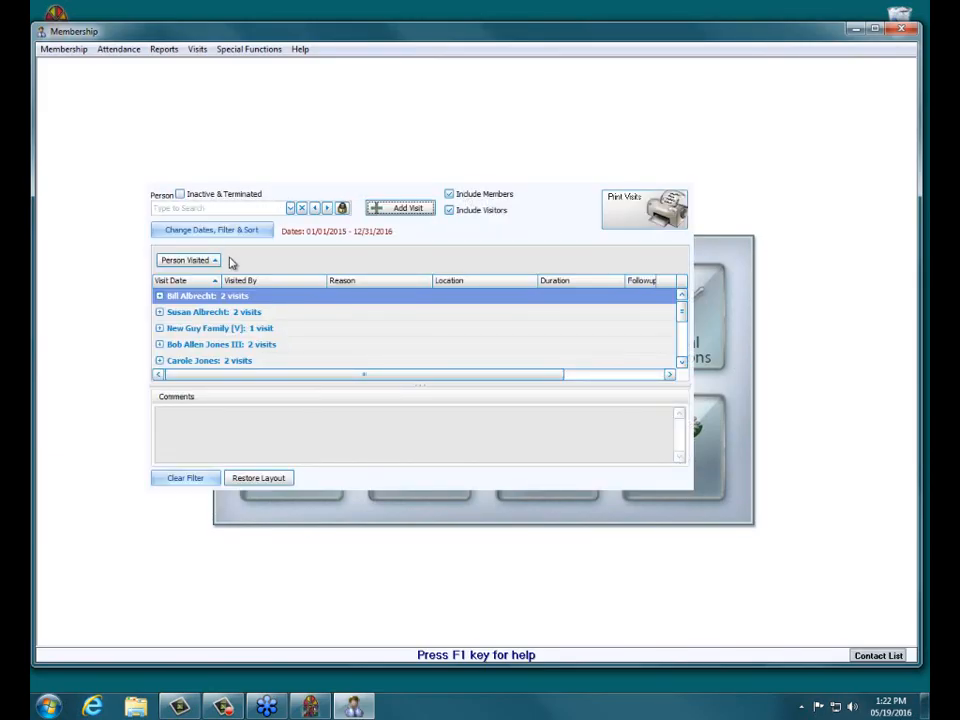
Step: Expand New Guy Family and select its visit to check the locked comments
left_click(160, 330)
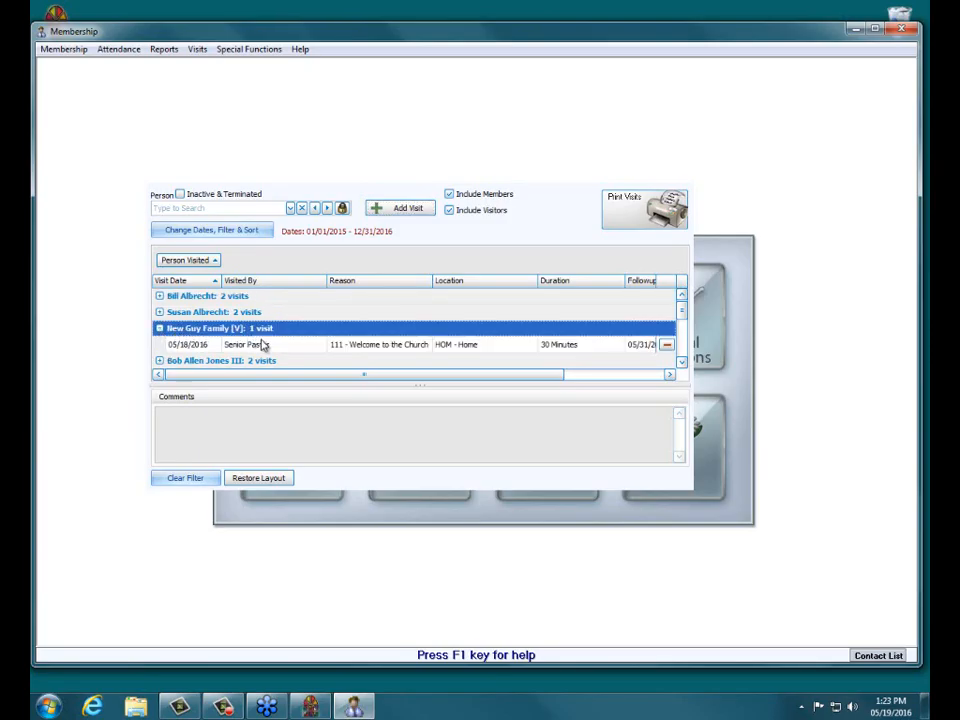
left_click(187, 345)
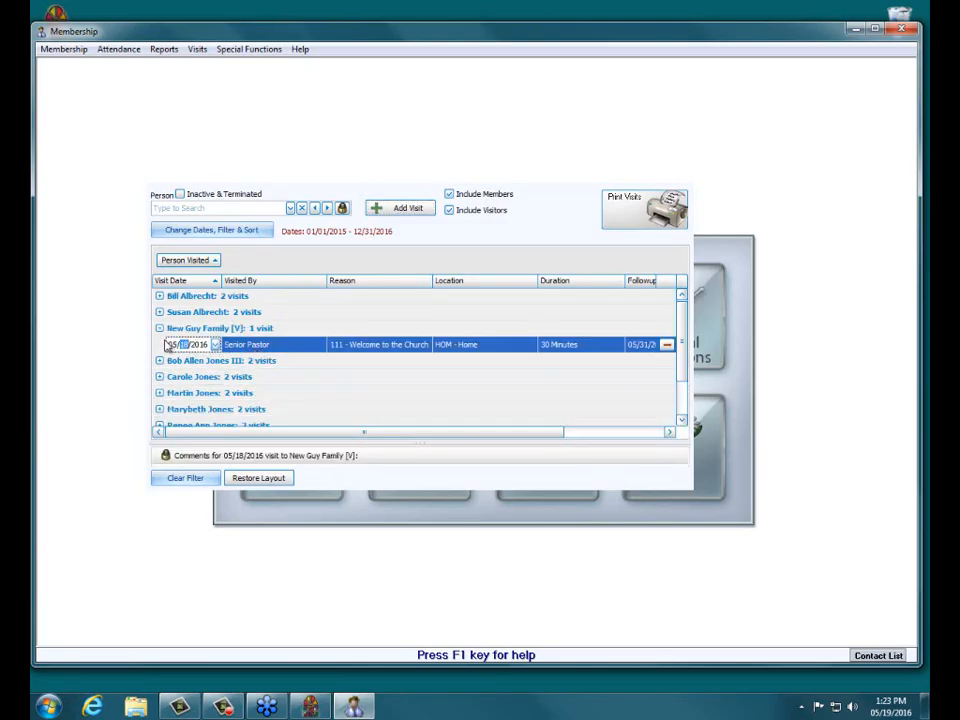
left_click(199, 331)
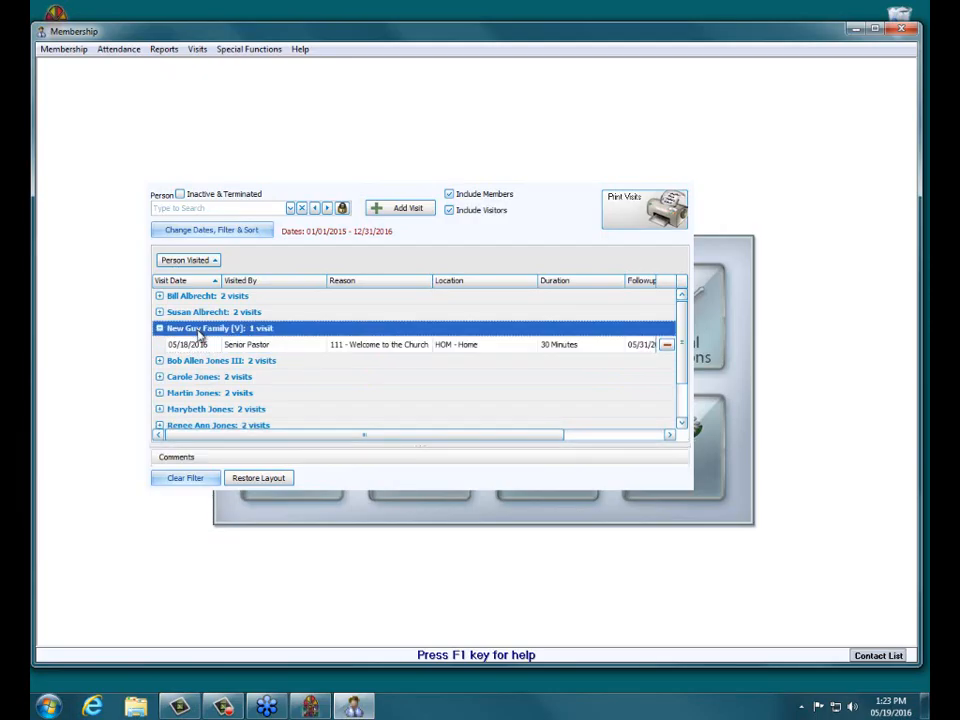
left_click(203, 345)
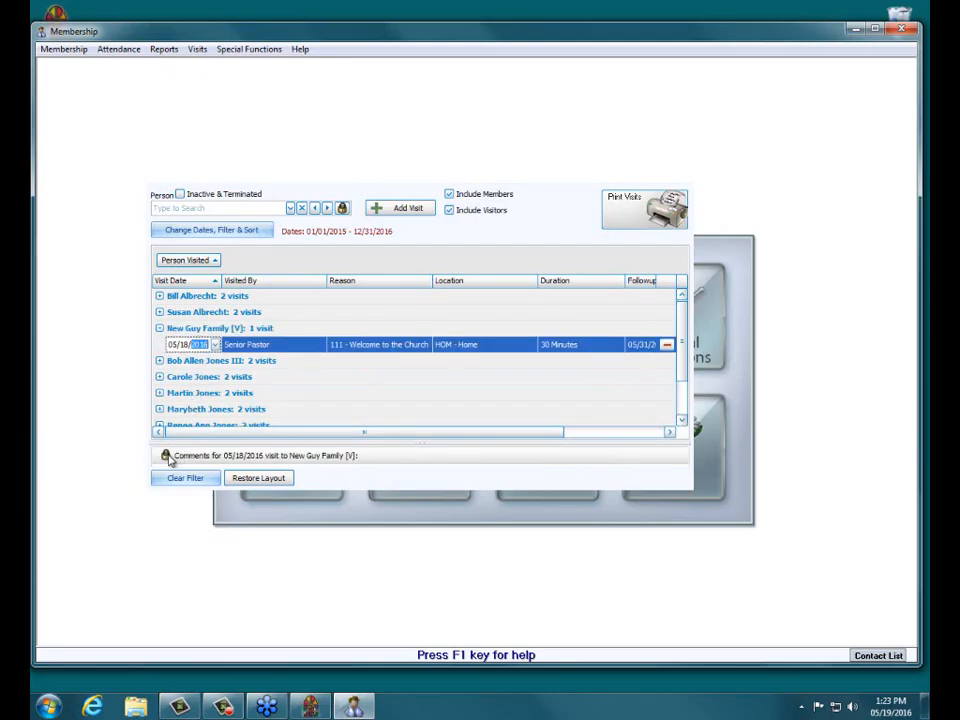
mouse_move(167, 454)
Step: Try to change the New Guy Family visit's Visited By to WEL
left_click(285, 346)
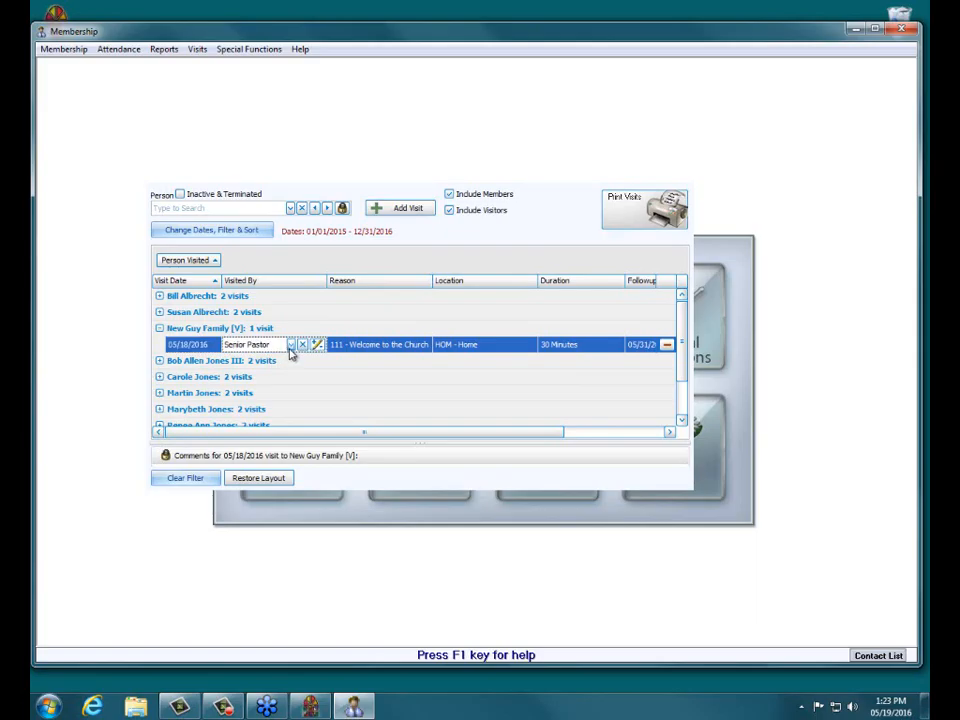
left_click(292, 345)
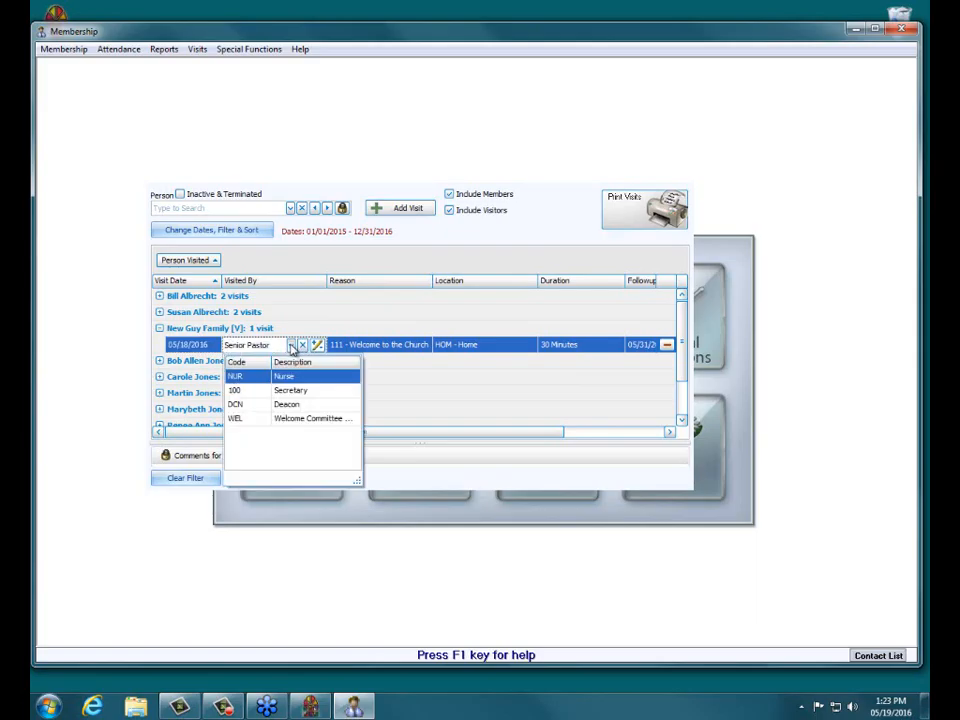
left_click(289, 420)
left_click(281, 364)
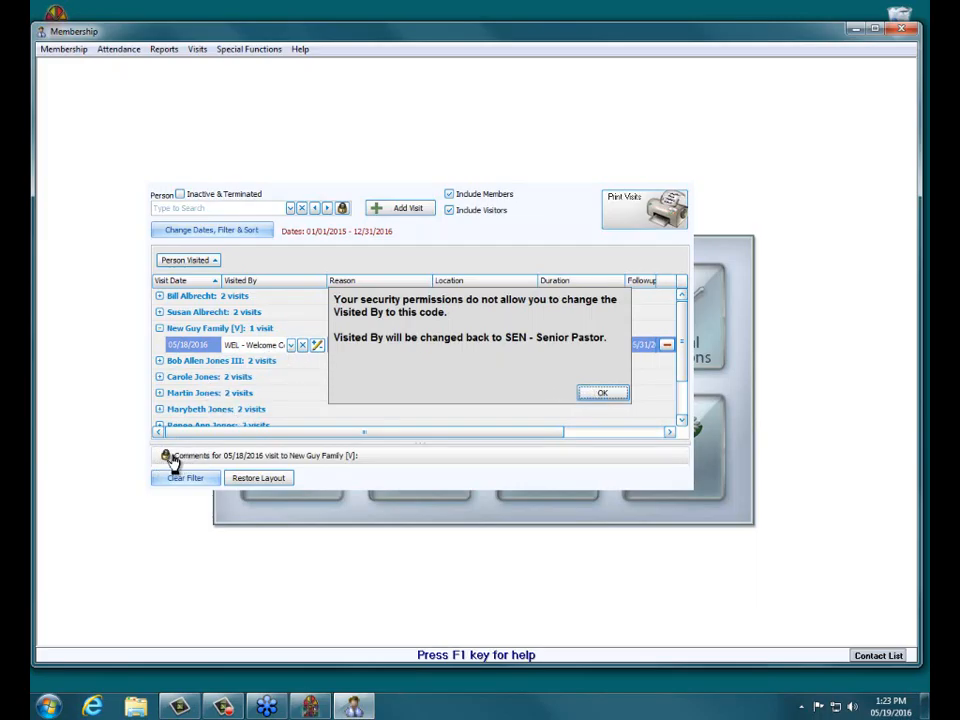
left_click(605, 394)
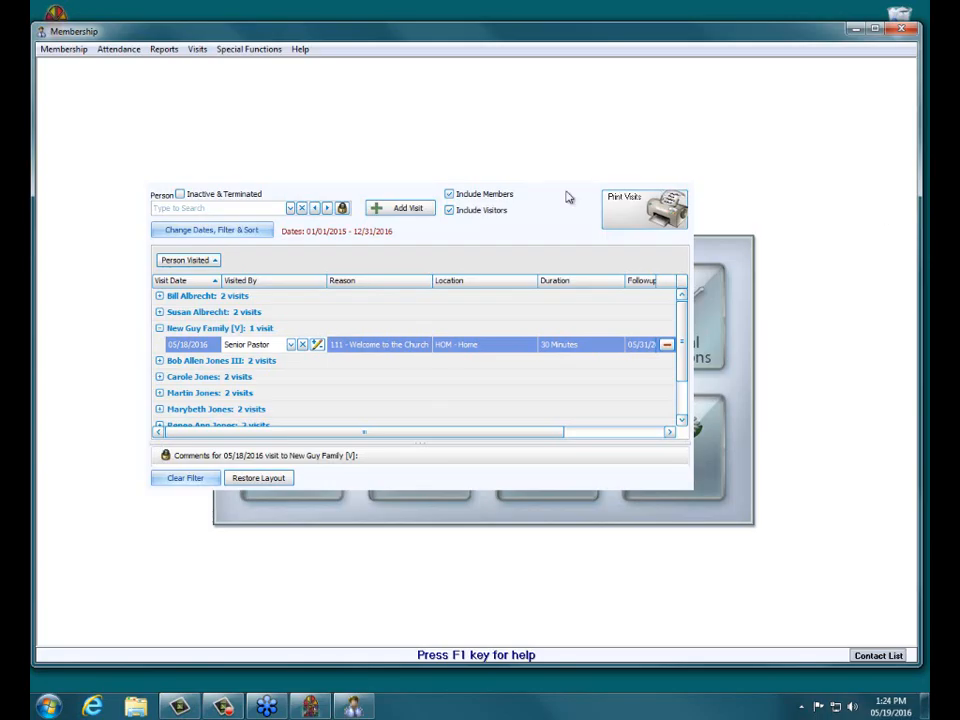
left_click(160, 377)
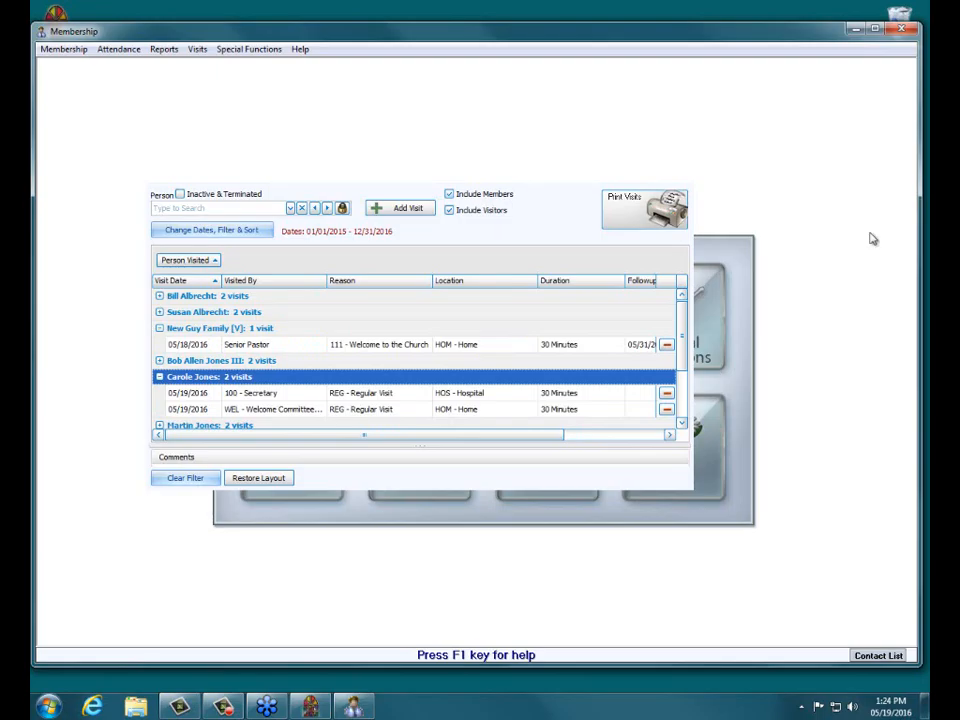
left_click(683, 171)
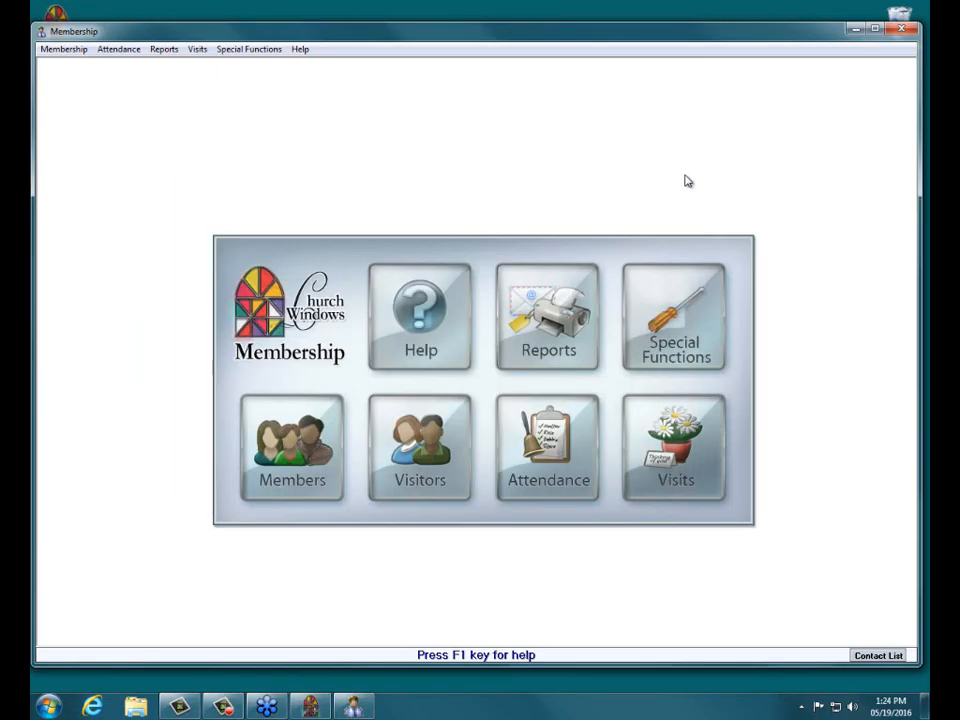
Step: Close Membership, open Security and review the nocomment user's Visits permissions, then close without saving
left_click(901, 29)
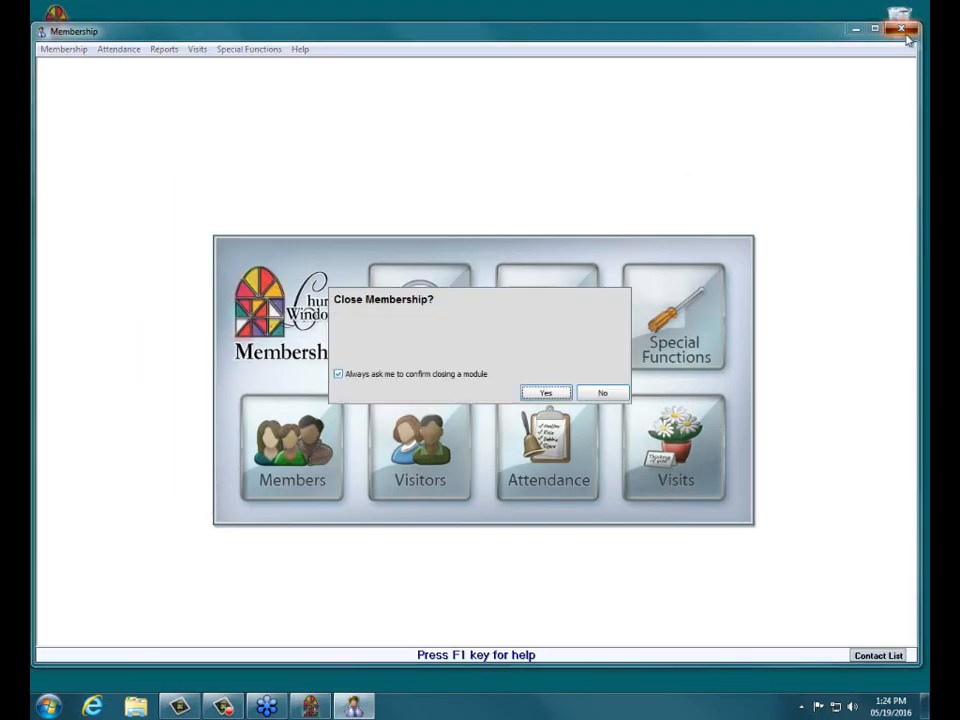
left_click(528, 394)
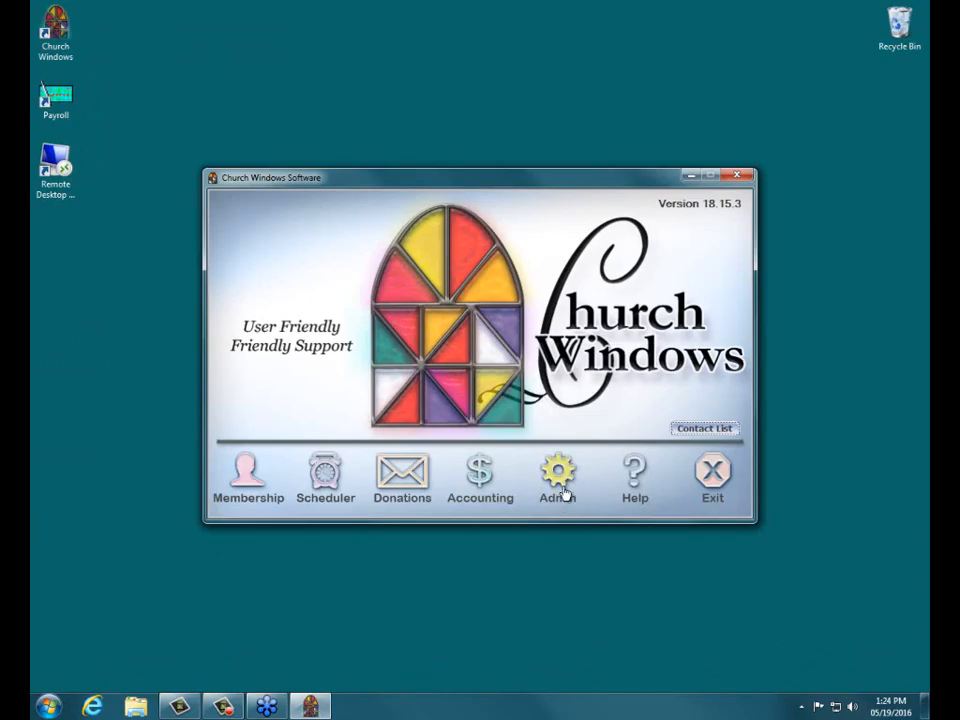
left_click(561, 488)
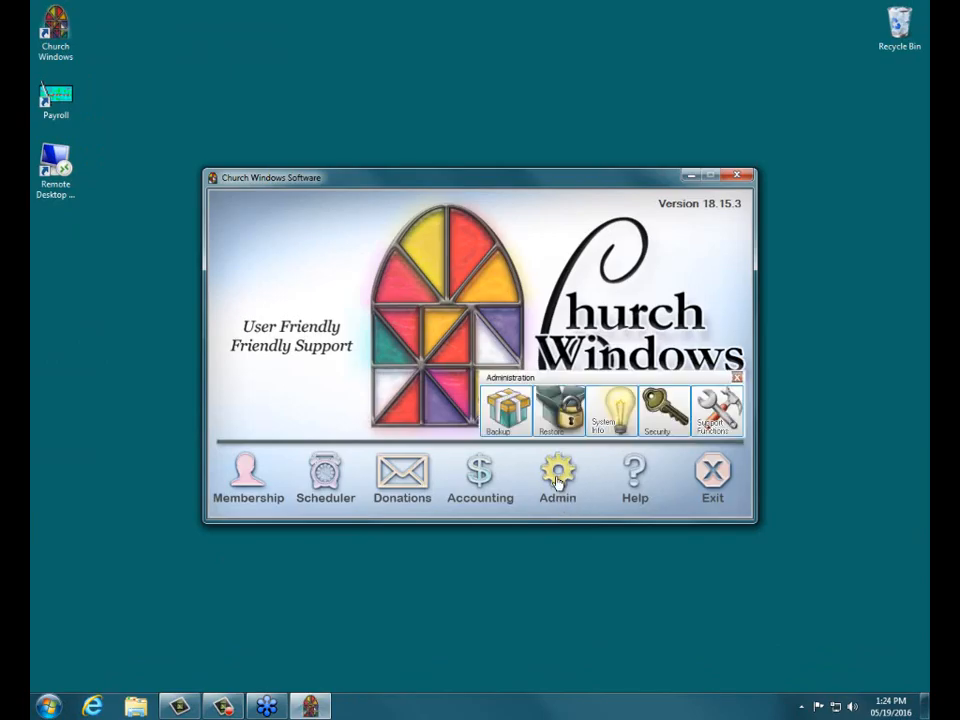
left_click(666, 421)
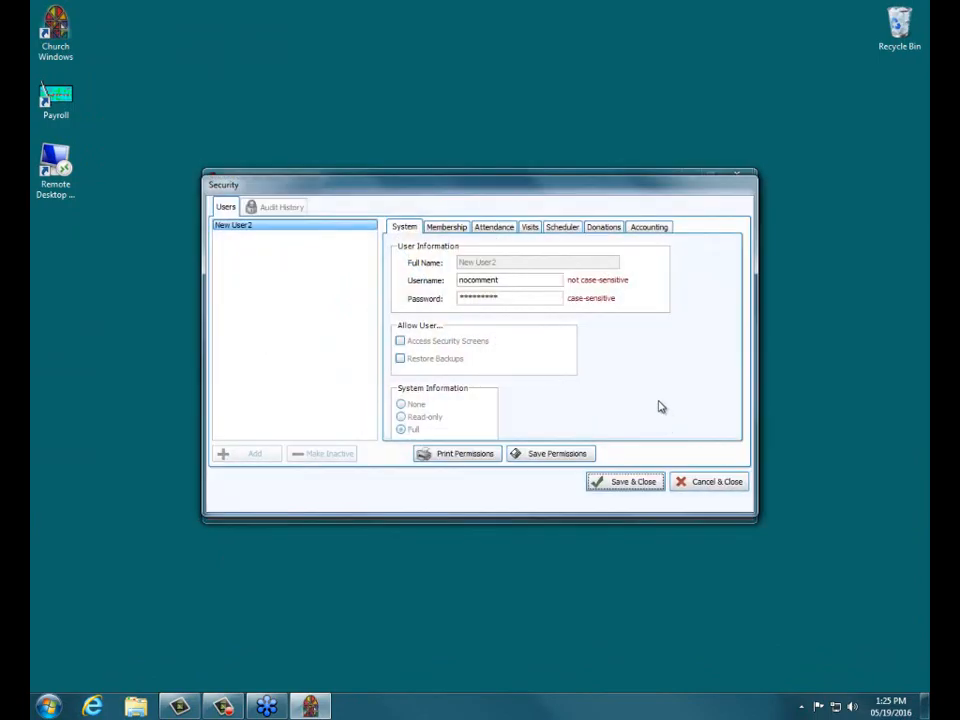
left_click(530, 229)
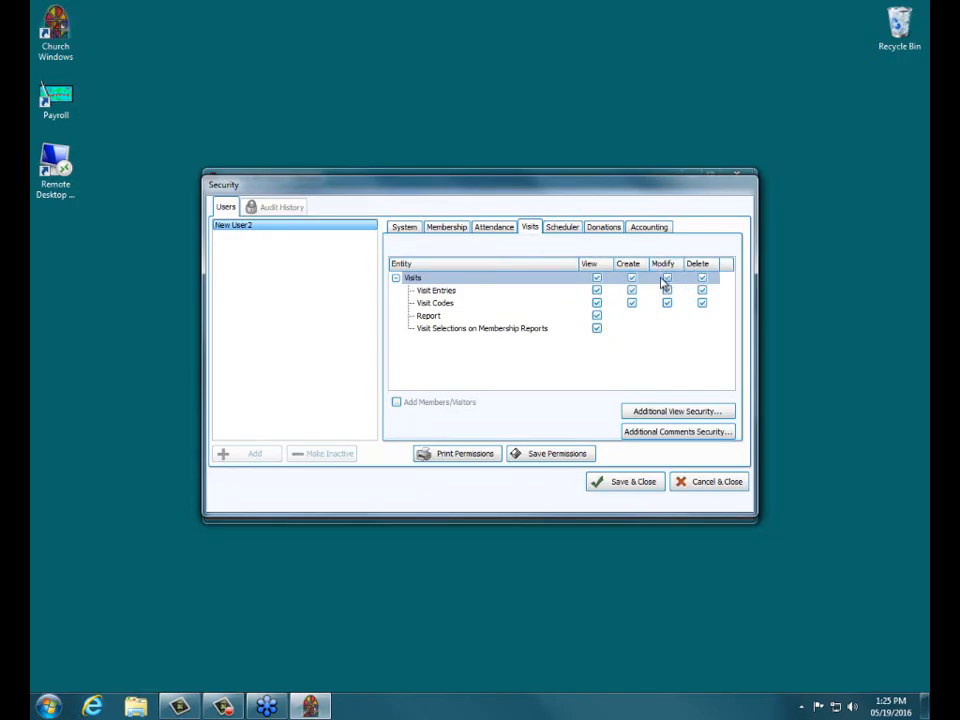
left_click(717, 483)
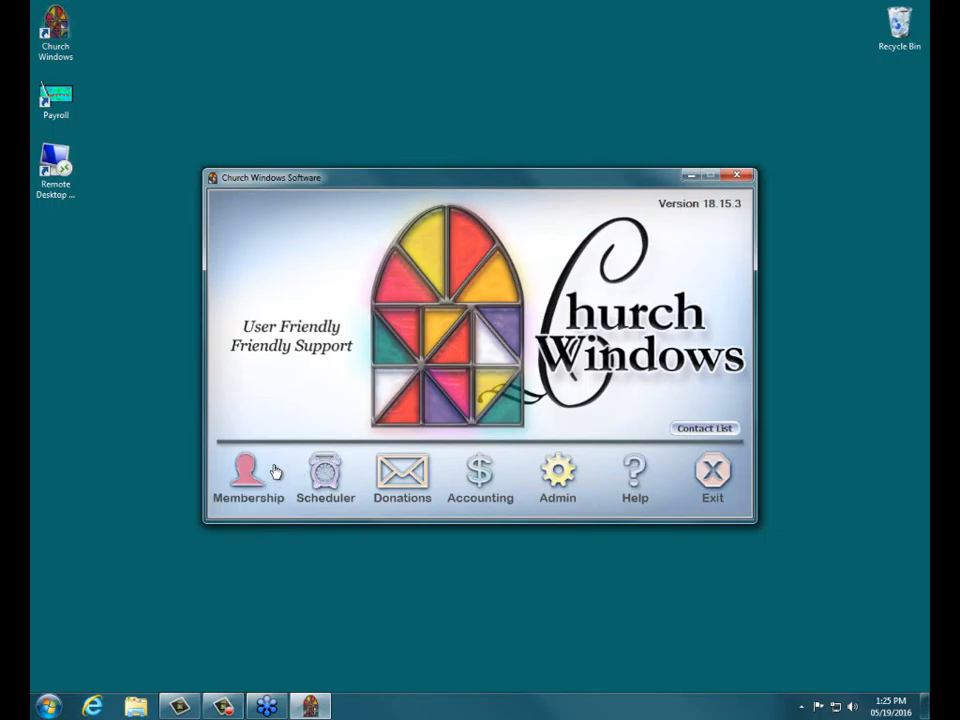
Step: Open the Visits window in Membership and hide the Sched. Event and Follow-up Date columns from the visits list
left_click(268, 469)
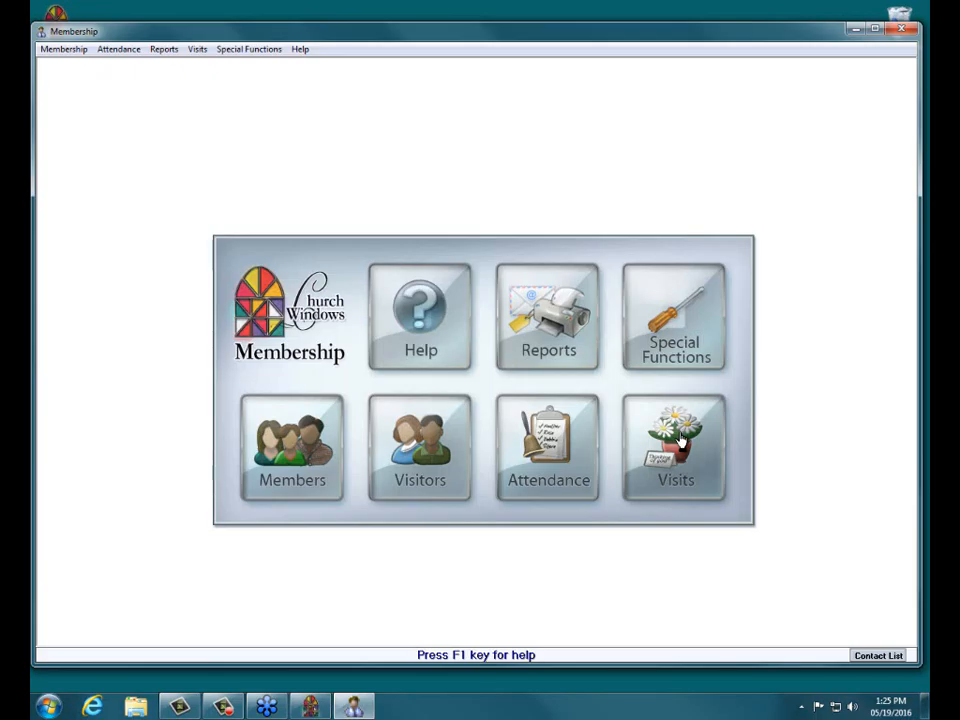
left_click(678, 442)
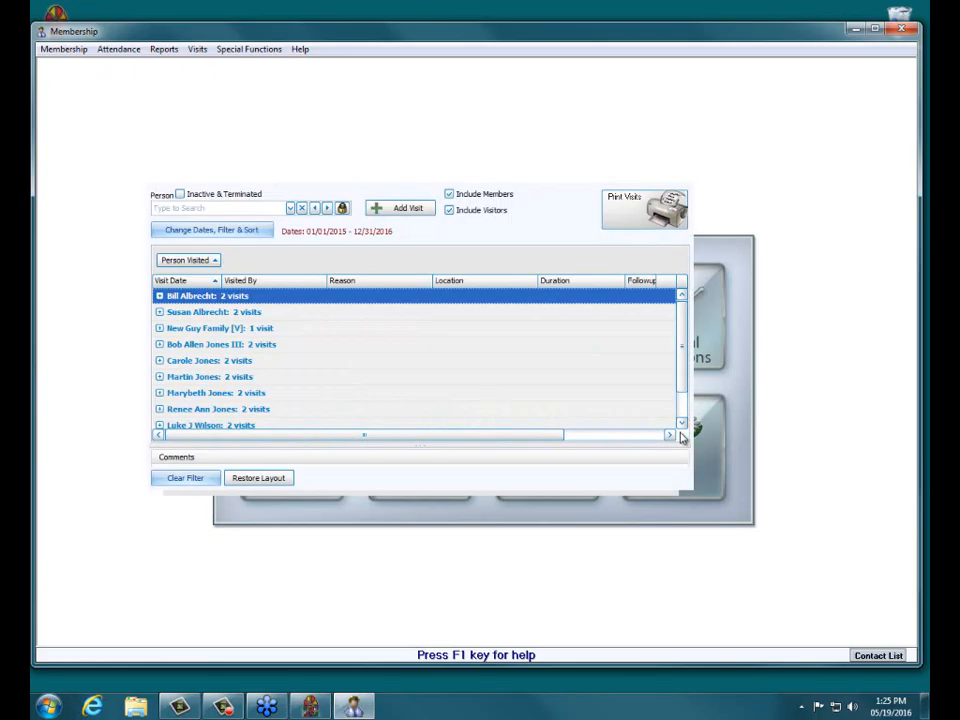
left_click(197, 233)
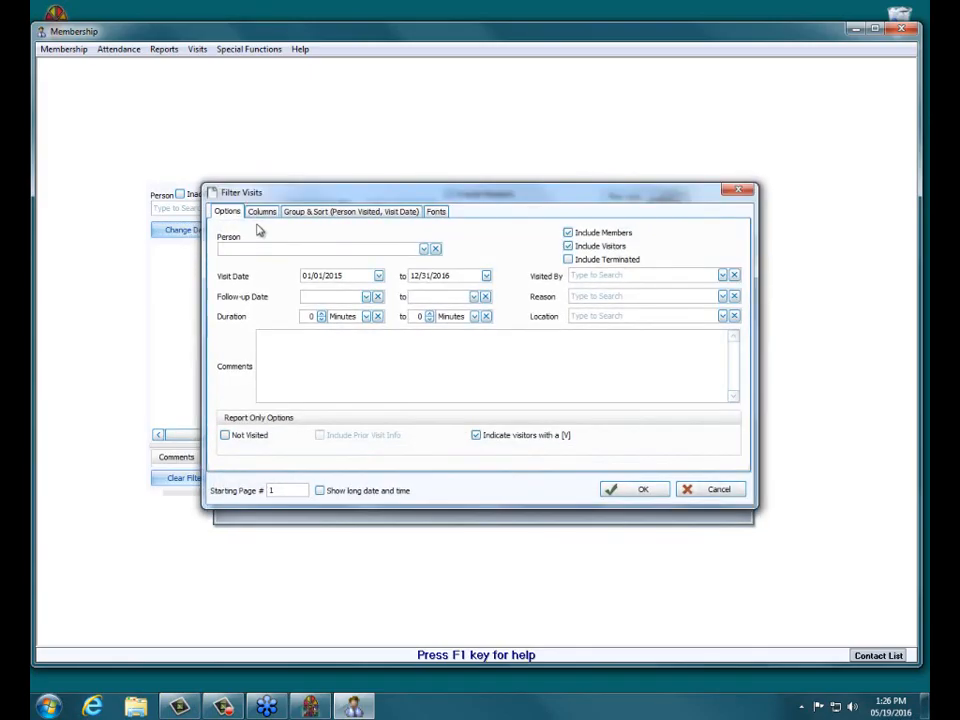
left_click(266, 215)
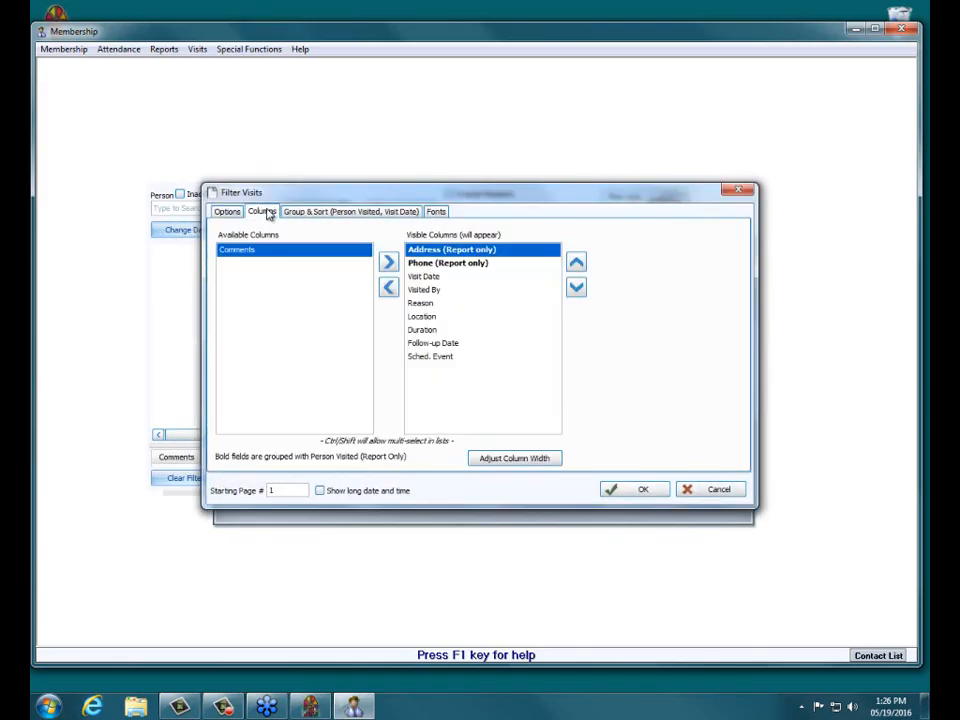
left_click(432, 357)
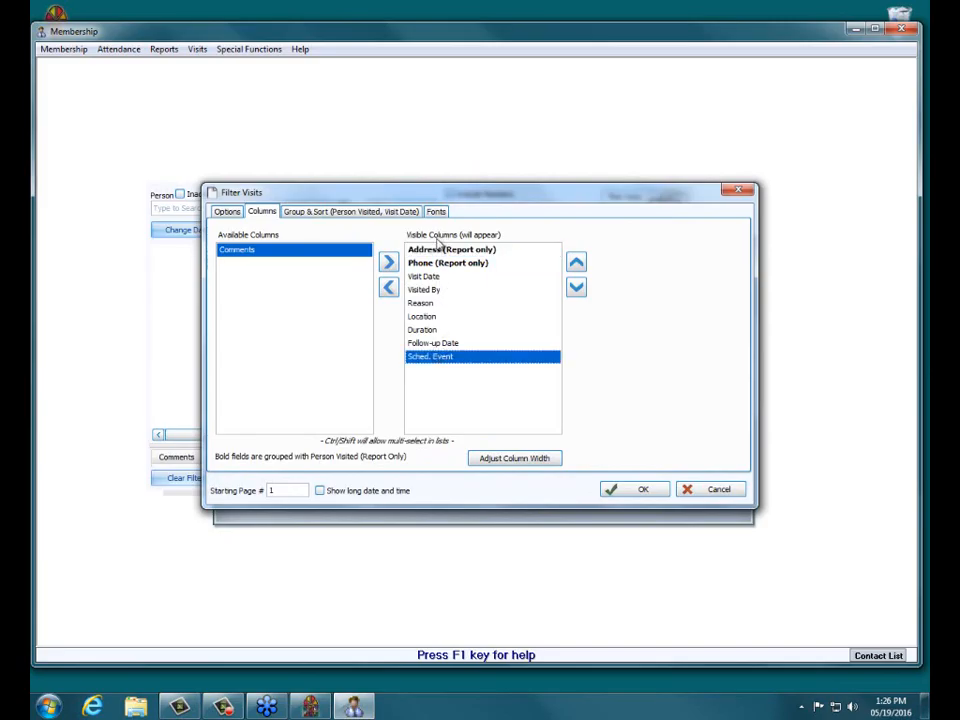
double_click(437, 363)
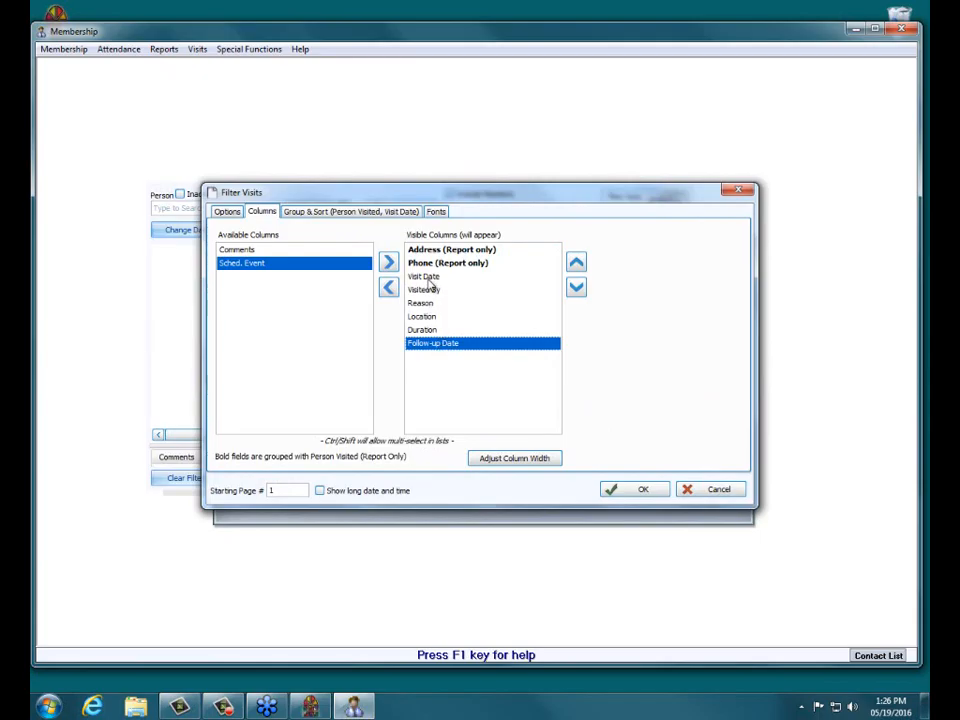
left_click(390, 288)
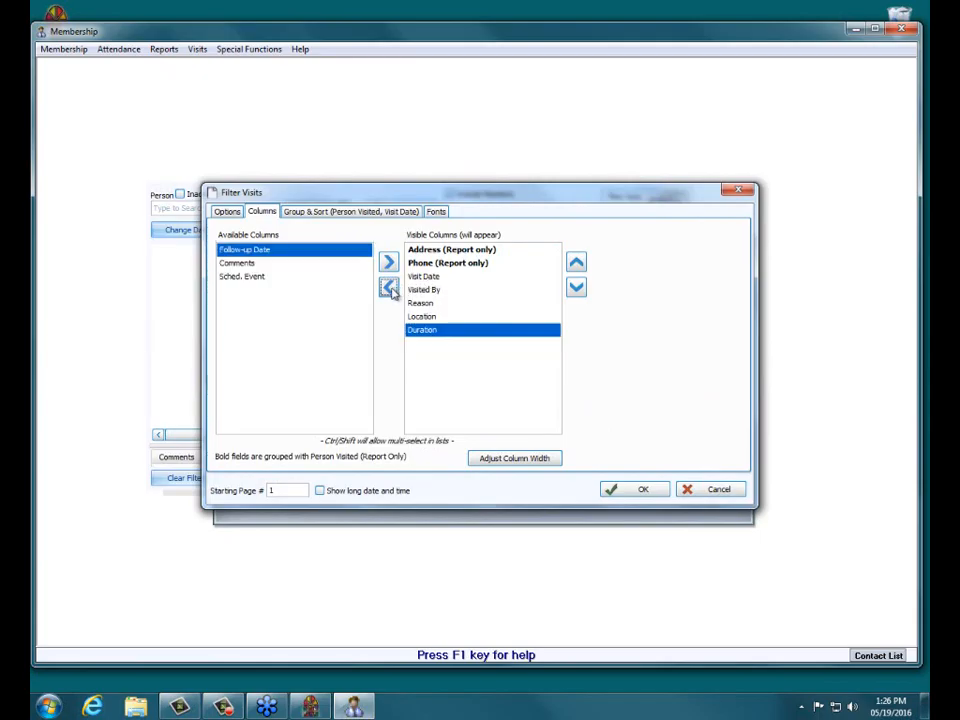
left_click(618, 494)
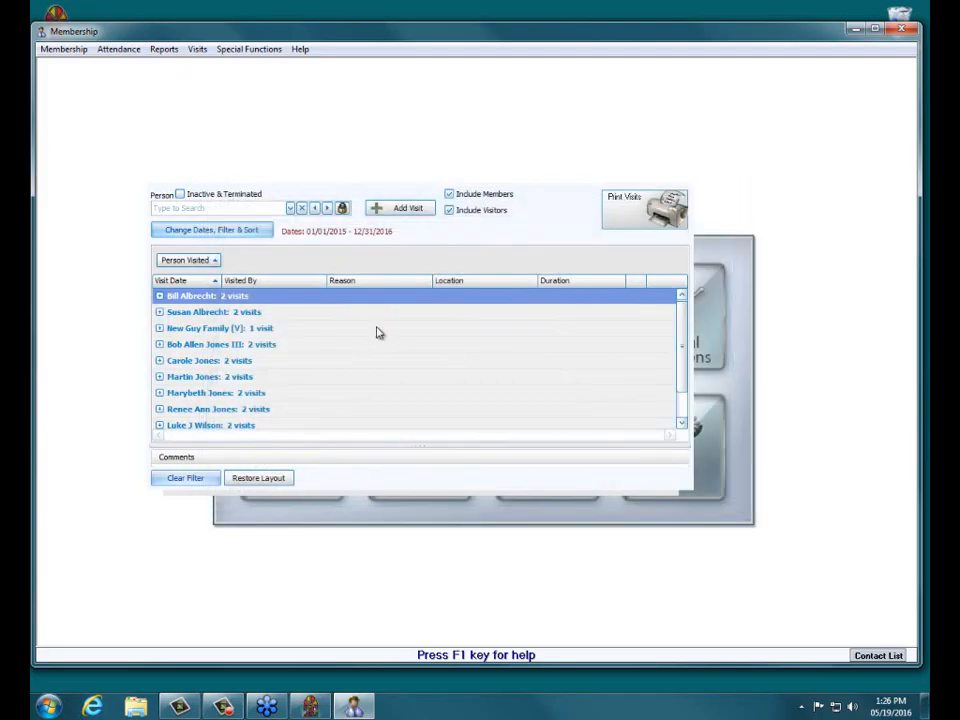
left_click(290, 208)
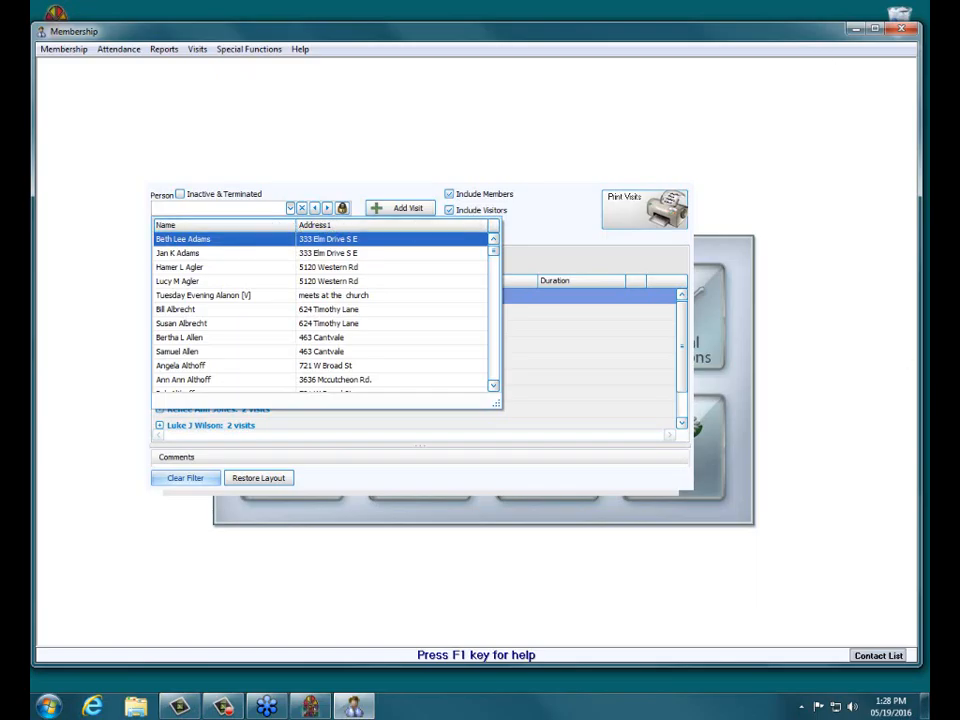
key("Escape")
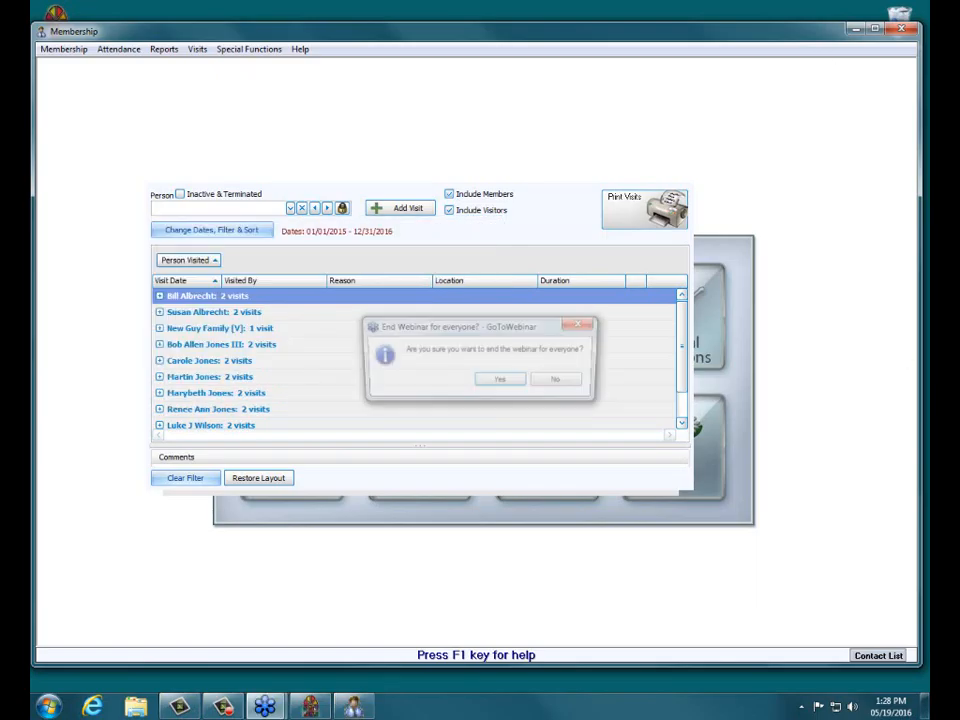
left_click(502, 382)
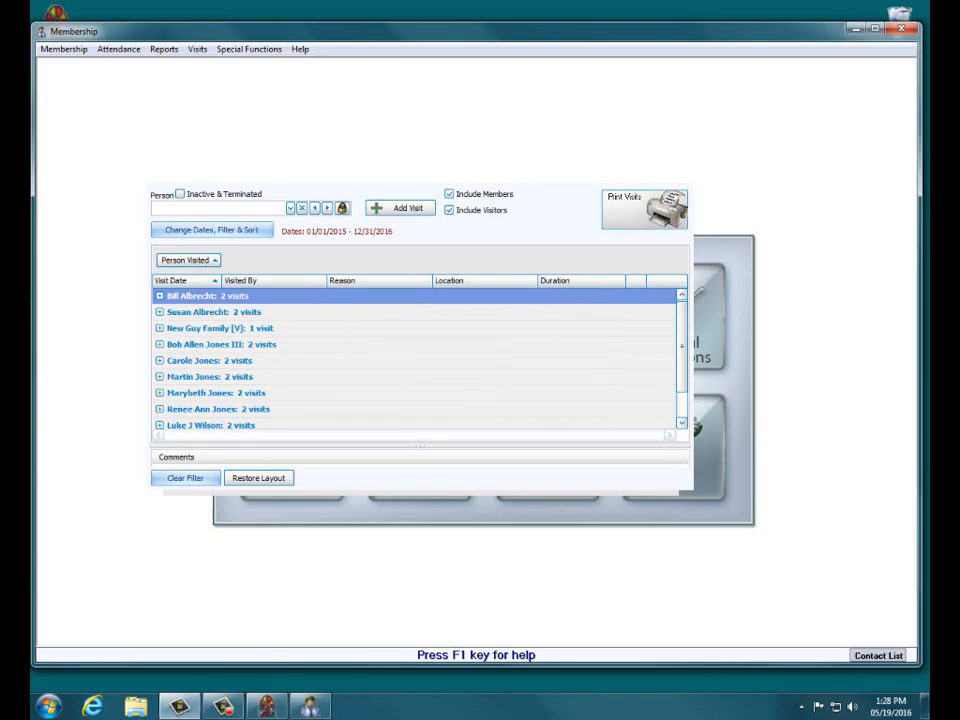